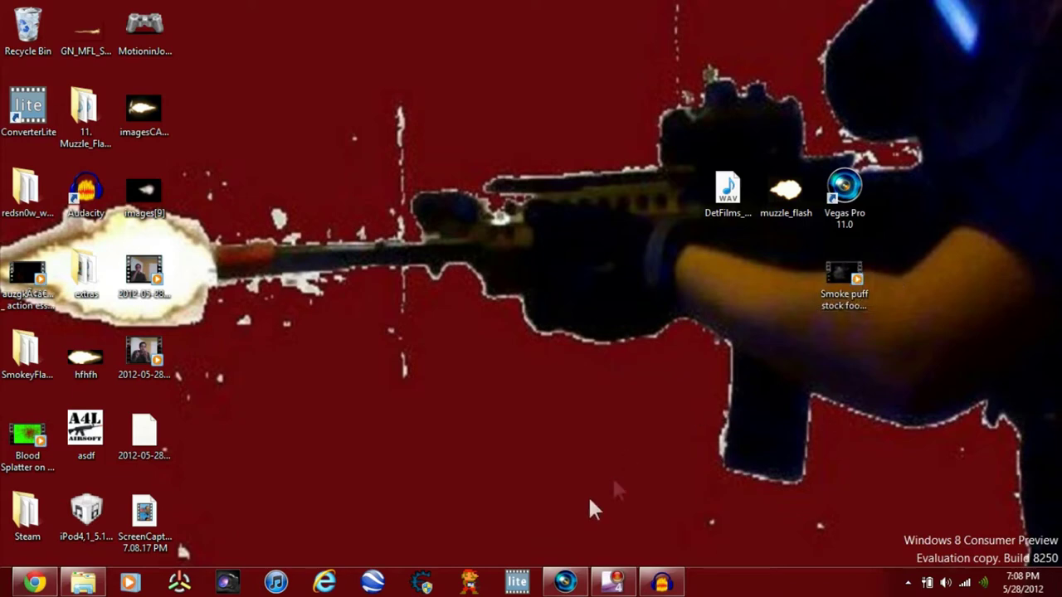
# - Switch to Vegas Pro 11 and play the opening frames of the handgun clip in the preview
pyautogui.click(574, 580)
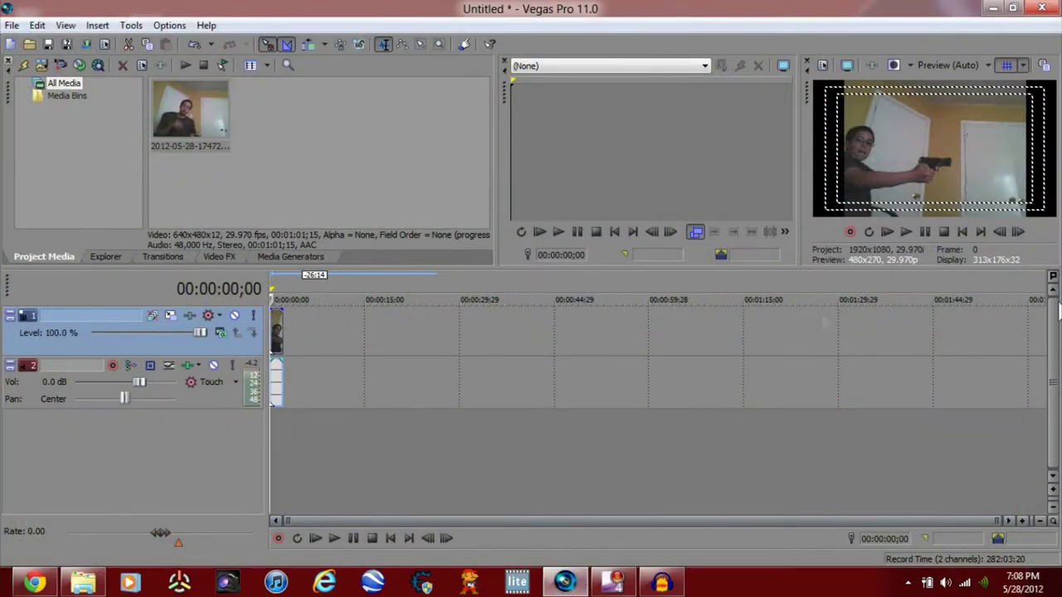
pyautogui.press('space')
pyautogui.press('space')
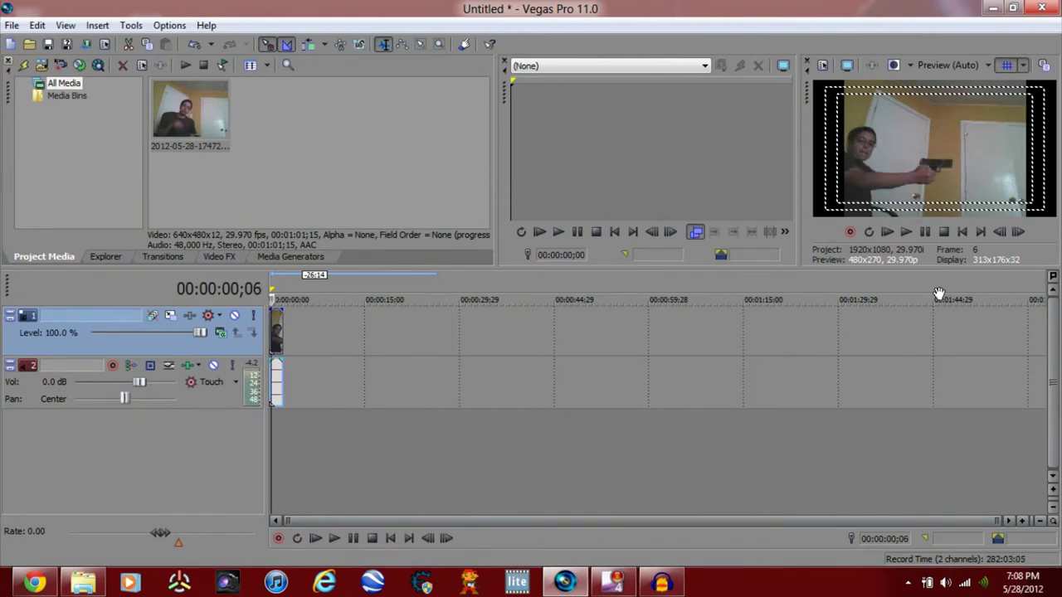
pyautogui.press('space')
pyautogui.press('space')
pyautogui.press('space')
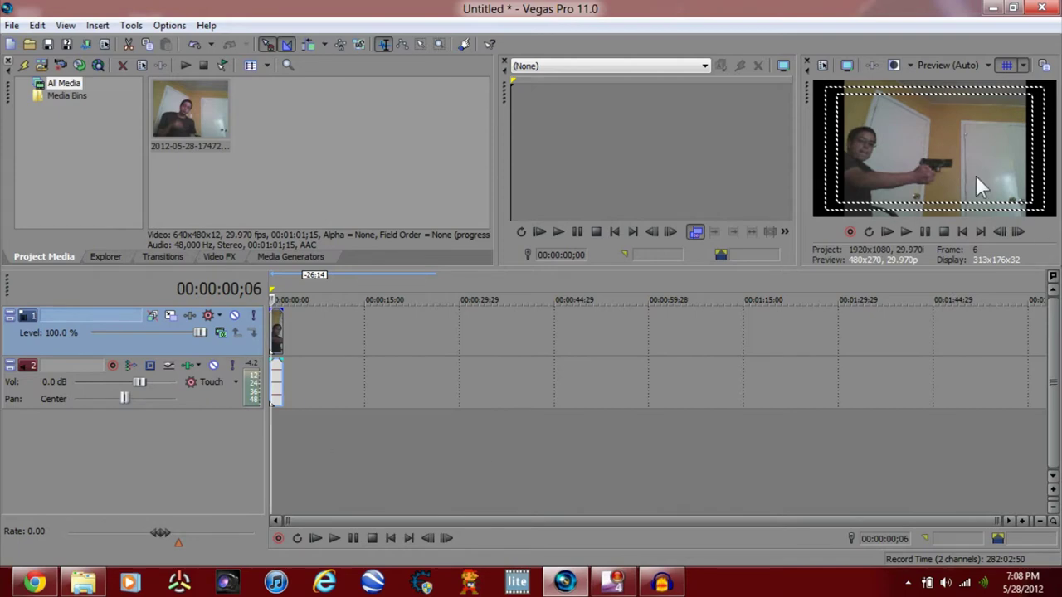
# - Import the muzzle_flash image from the Desktop and delete its event from the timeline, keeping it in the project media
pyautogui.click(29, 44)
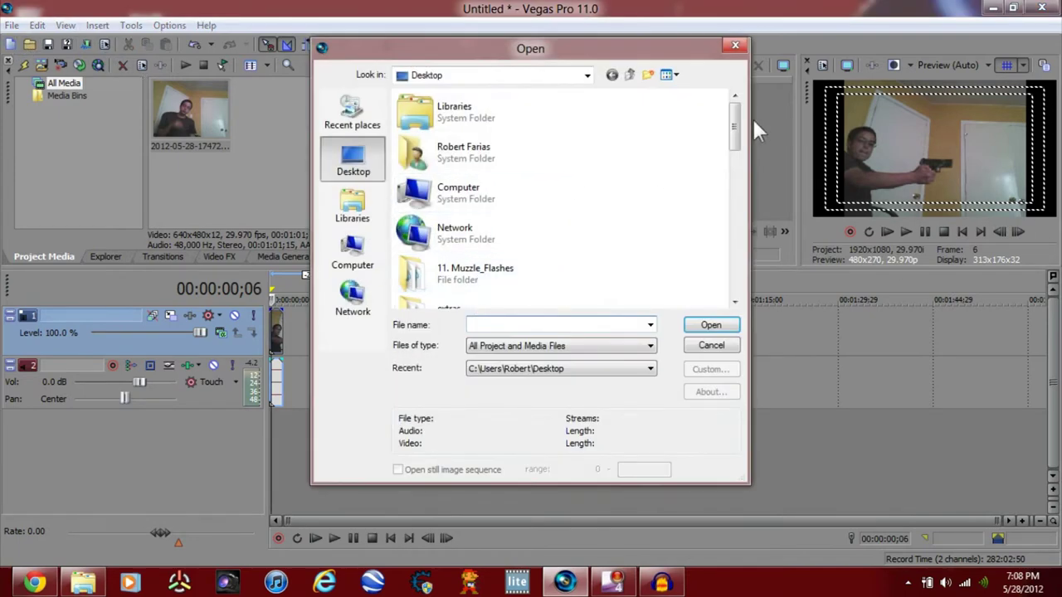
pyautogui.moveTo(734, 133); pyautogui.dragTo(744, 290)
pyautogui.doubleClick(452, 248)
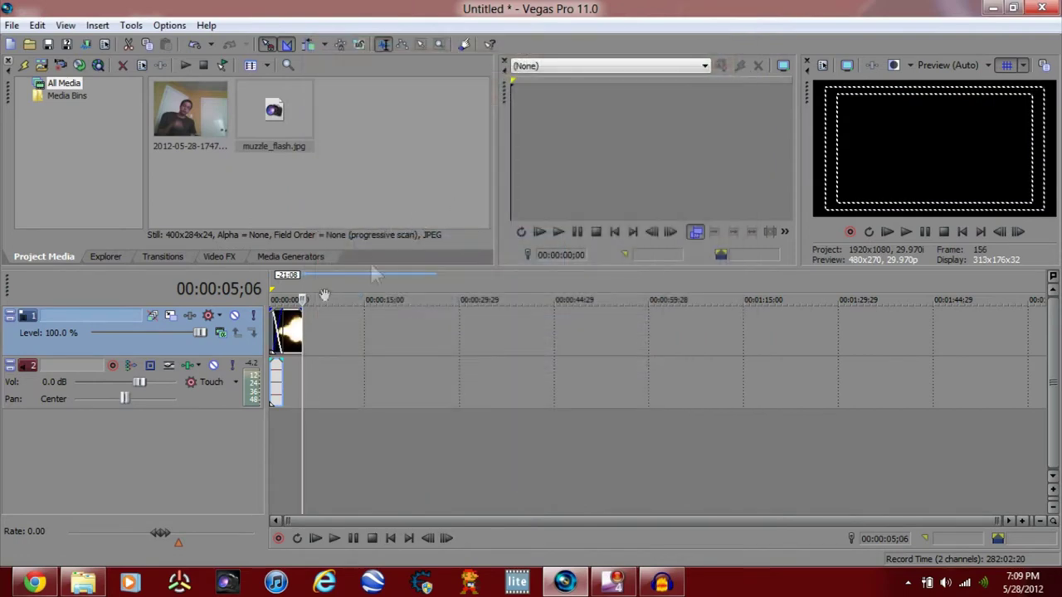
pyautogui.moveTo(299, 340); pyautogui.dragTo(66, 43)
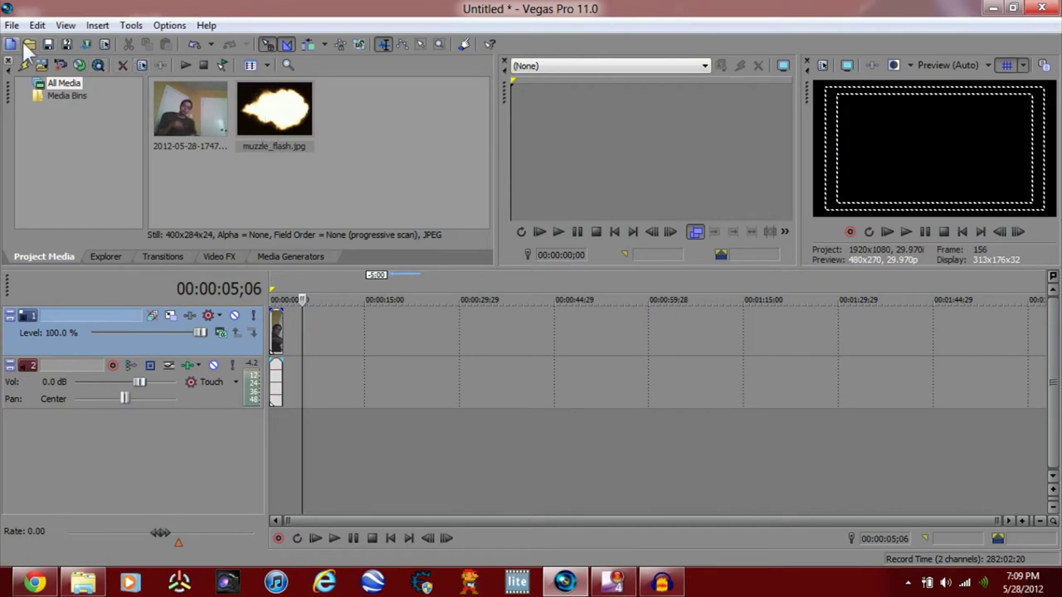
# - Import the DetFilms_Gunfire sound from the Desktop and delete its event from the timeline, keeping it in the project media
pyautogui.click(34, 47)
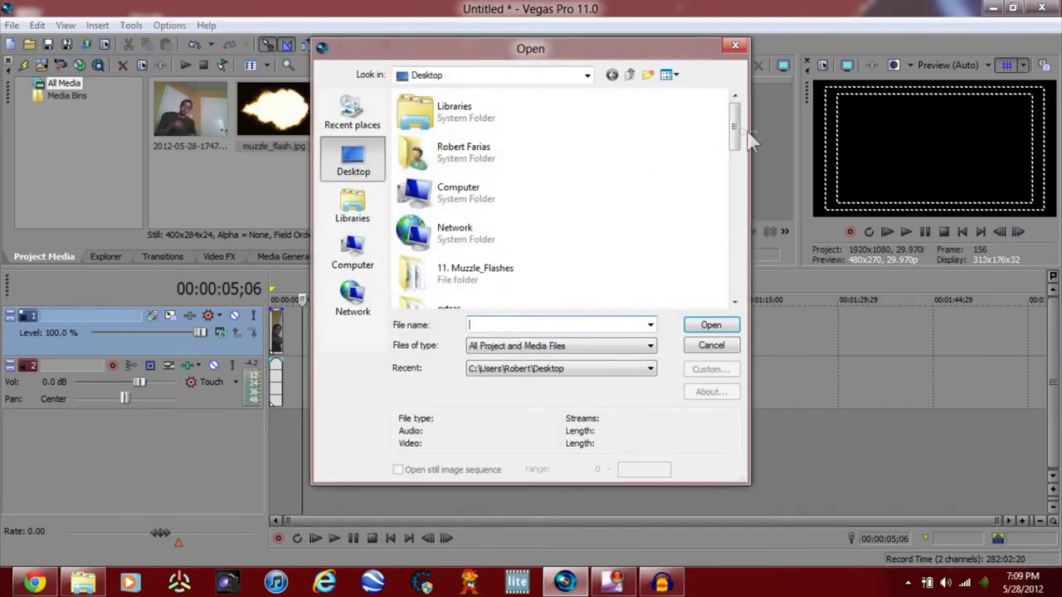
pyautogui.moveTo(736, 137); pyautogui.dragTo(736, 255)
pyautogui.doubleClick(526, 172)
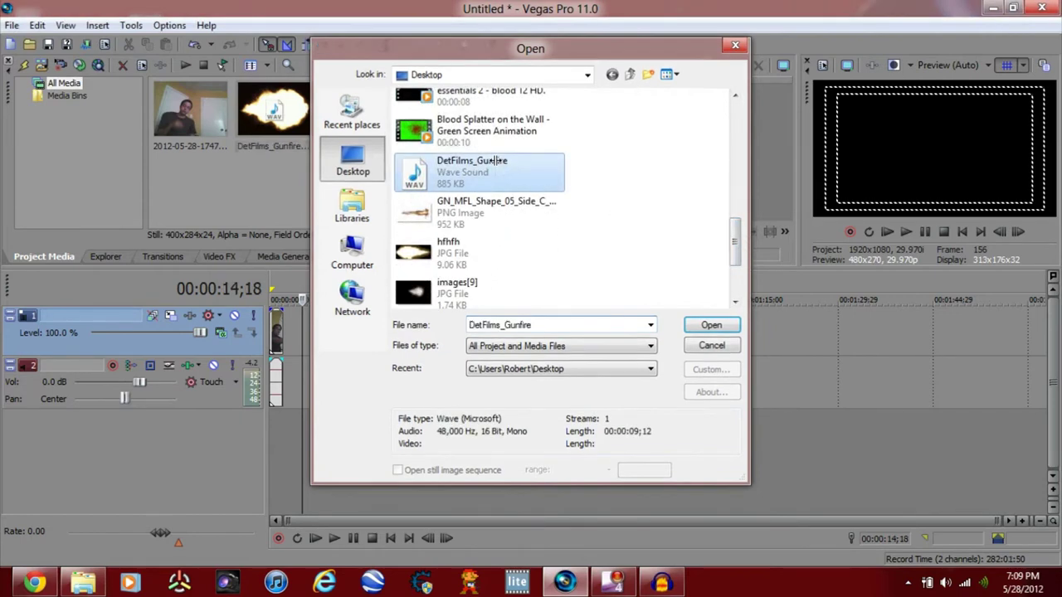
pyautogui.rightClick(328, 381)
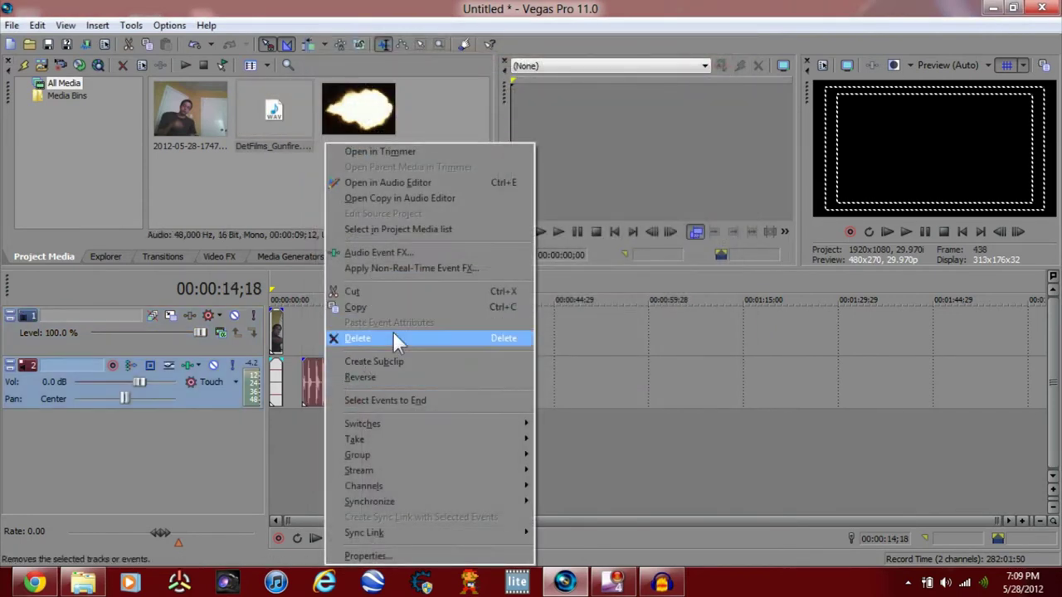
pyautogui.click(394, 338)
# - Import the Smoke puff stock footage video from the Desktop and delete its event from the timeline
pyautogui.click(27, 45)
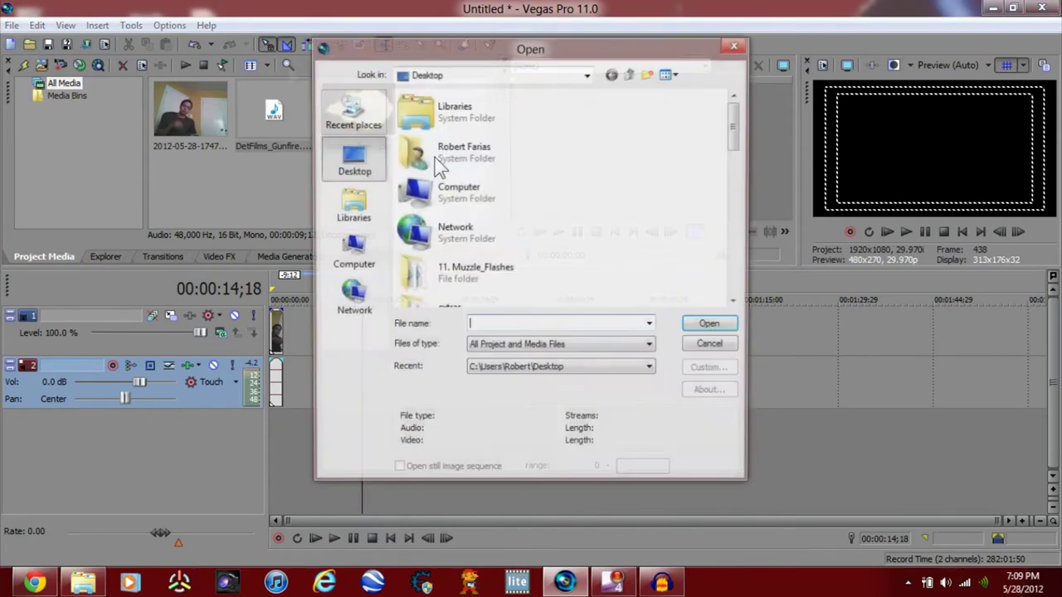
pyautogui.moveTo(733, 126); pyautogui.dragTo(738, 299)
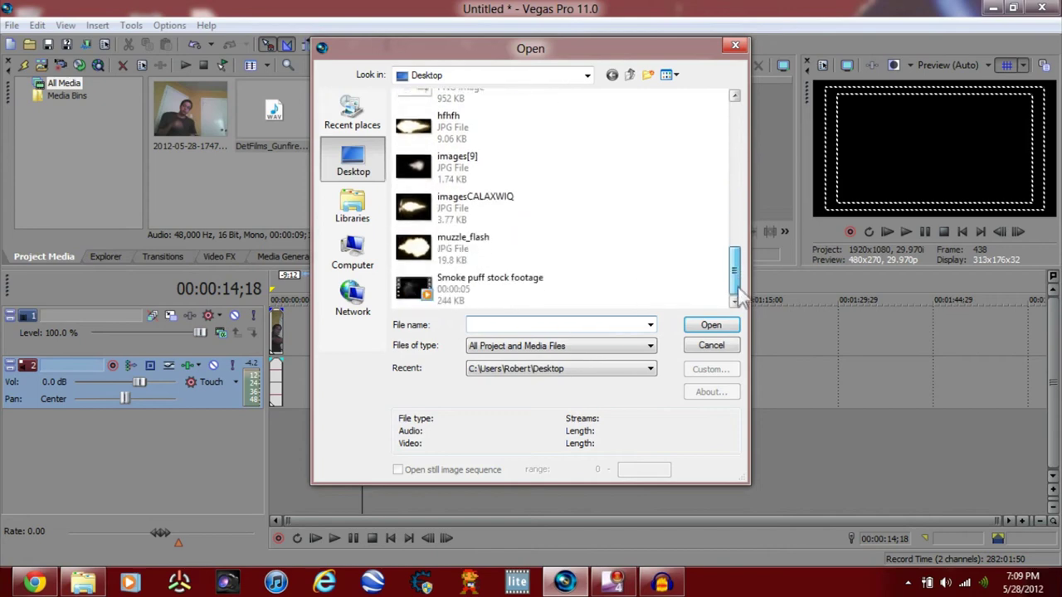
pyautogui.doubleClick(540, 290)
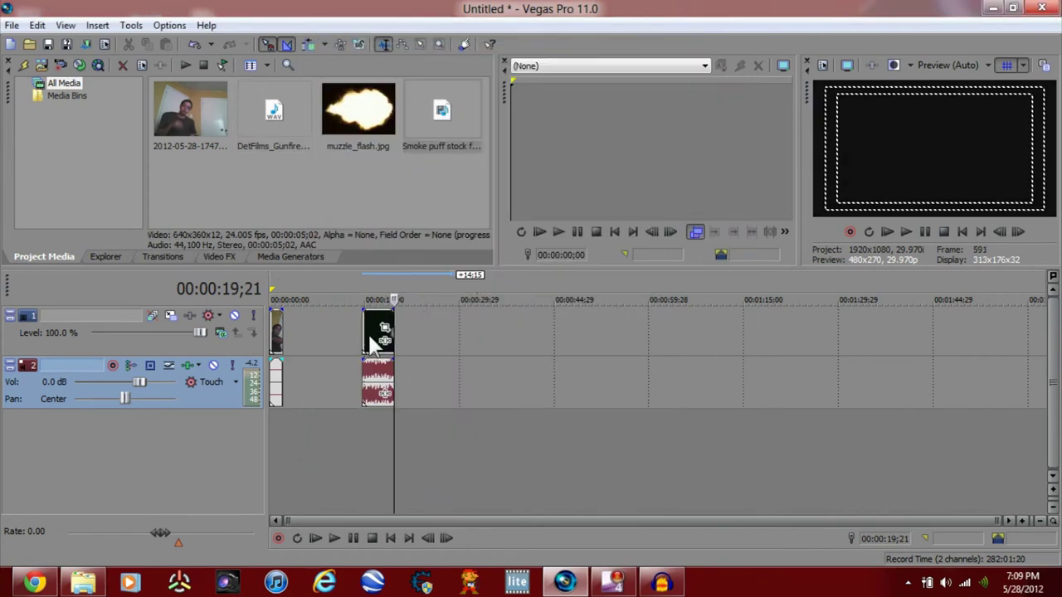
pyautogui.rightClick(369, 334)
pyautogui.click(408, 322)
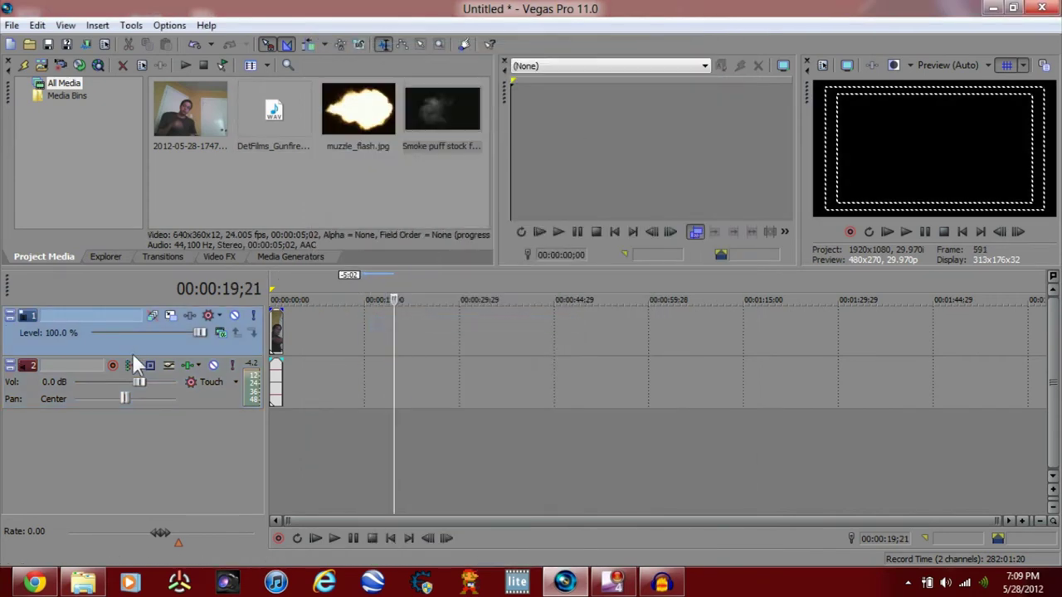
# - Duplicate the video track that holds the handgun clip
pyautogui.rightClick(199, 349)
pyautogui.click(274, 398)
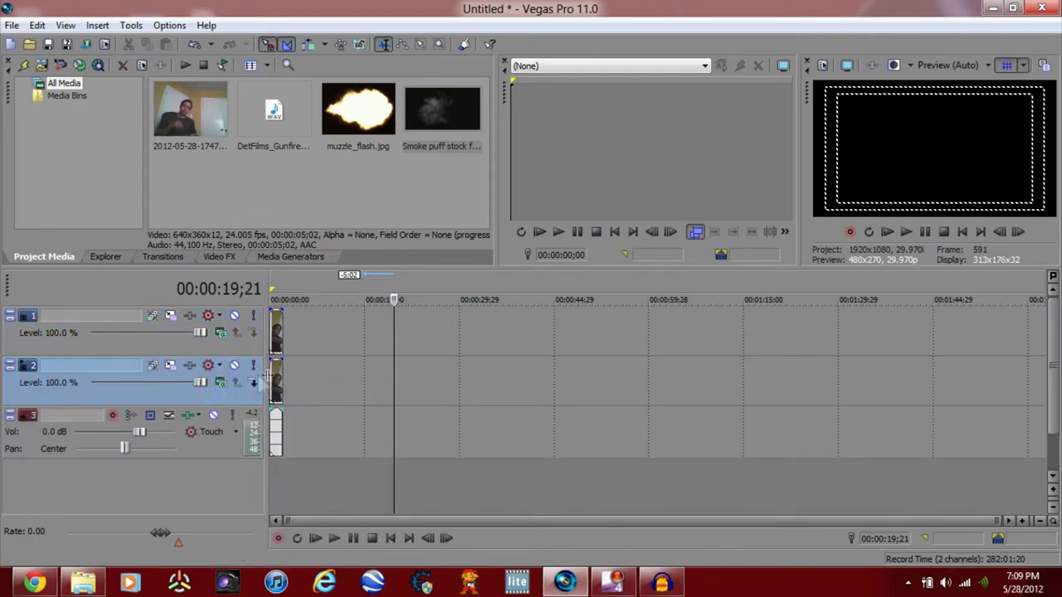
pyautogui.moveTo(278, 389); pyautogui.dragTo(278, 347)
pyautogui.click(275, 324)
pyautogui.moveTo(275, 383); pyautogui.dragTo(252, 381)
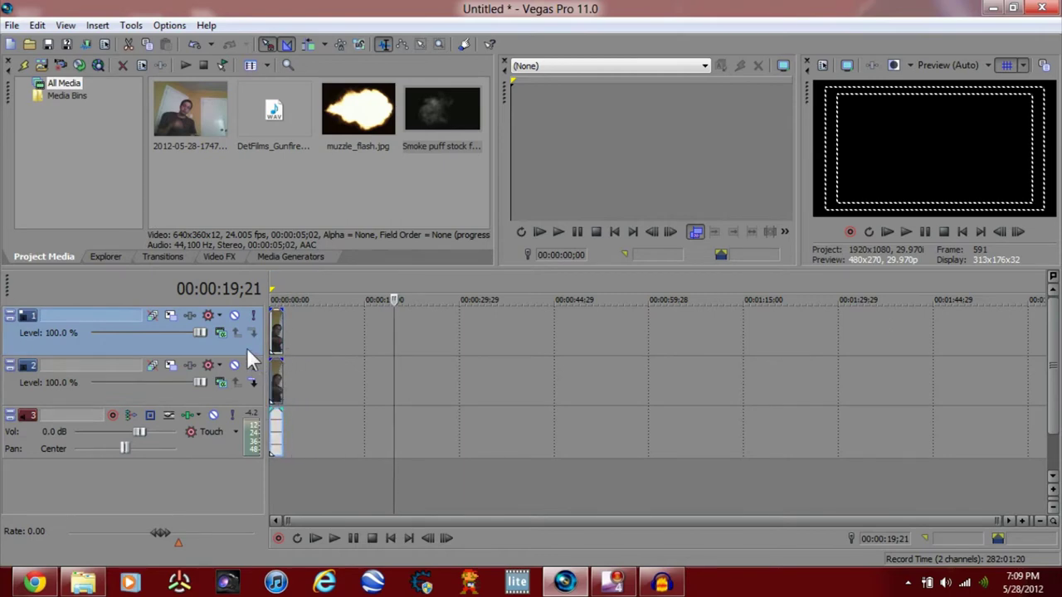
# - Insert a new video track above the clip tracks and place muzzle_flash.jpg at its start
pyautogui.rightClick(246, 348)
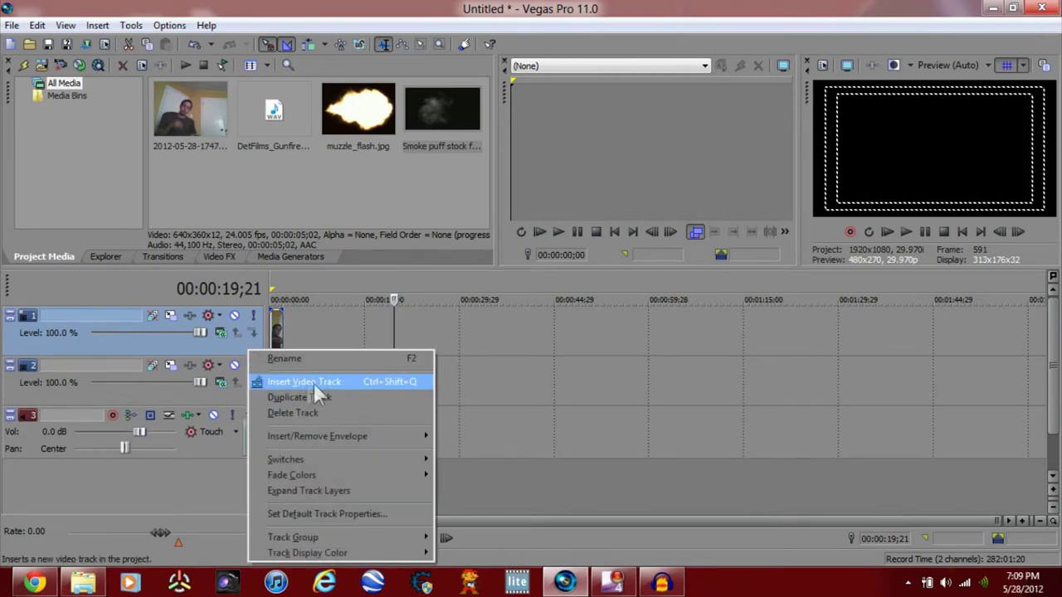
pyautogui.click(335, 385)
pyautogui.moveTo(358, 110); pyautogui.dragTo(284, 333)
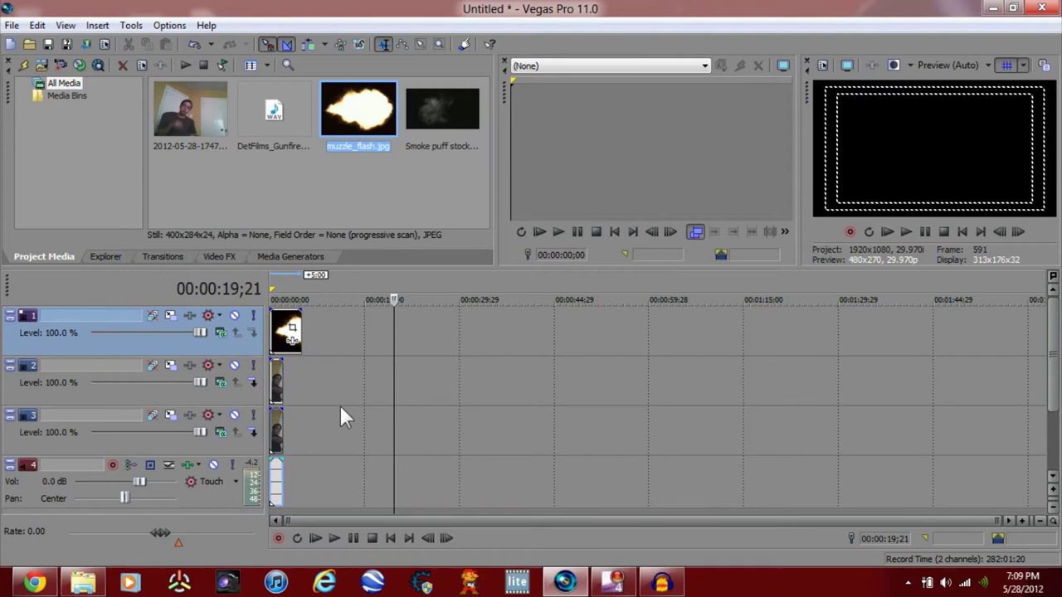
# - Trim the end of the muzzle flash event on track 1 back to roughly 3 seconds
pyautogui.click(438, 412)
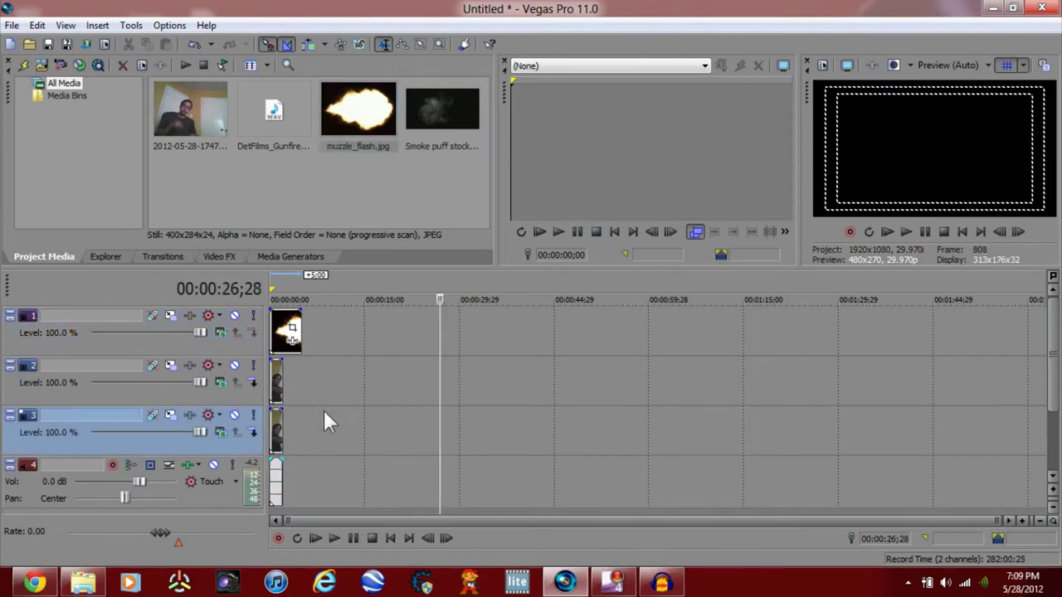
pyautogui.scroll(3, 323, 409)
pyautogui.moveTo(474, 521); pyautogui.dragTo(360, 481)
pyautogui.scroll(2, 360, 465)
pyautogui.moveTo(419, 521); pyautogui.dragTo(318, 518)
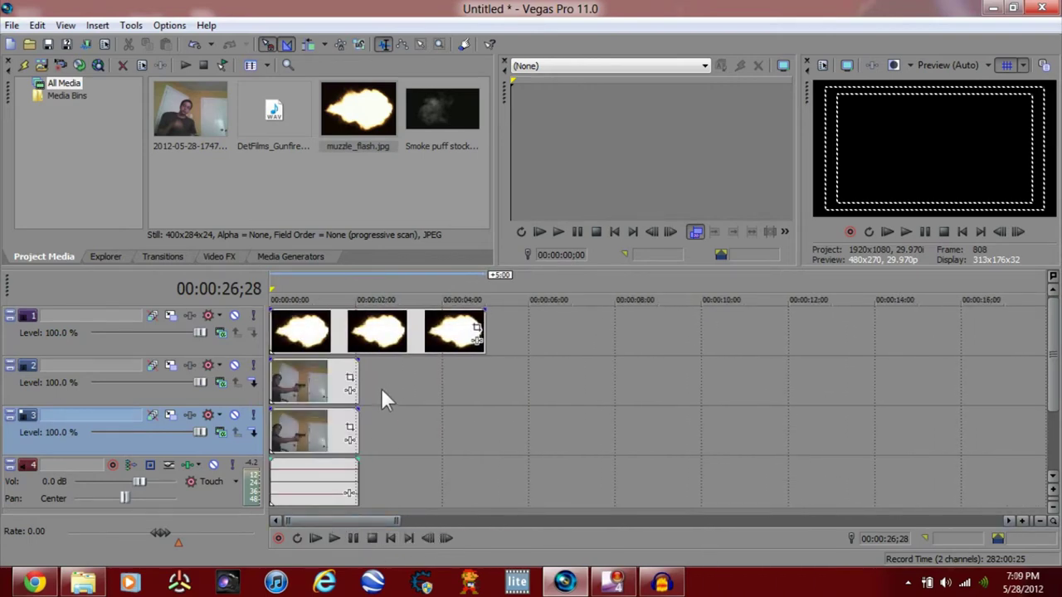
pyautogui.scroll(2, 381, 387)
pyautogui.scroll(3, 381, 394)
pyautogui.moveTo(451, 523); pyautogui.dragTo(317, 522)
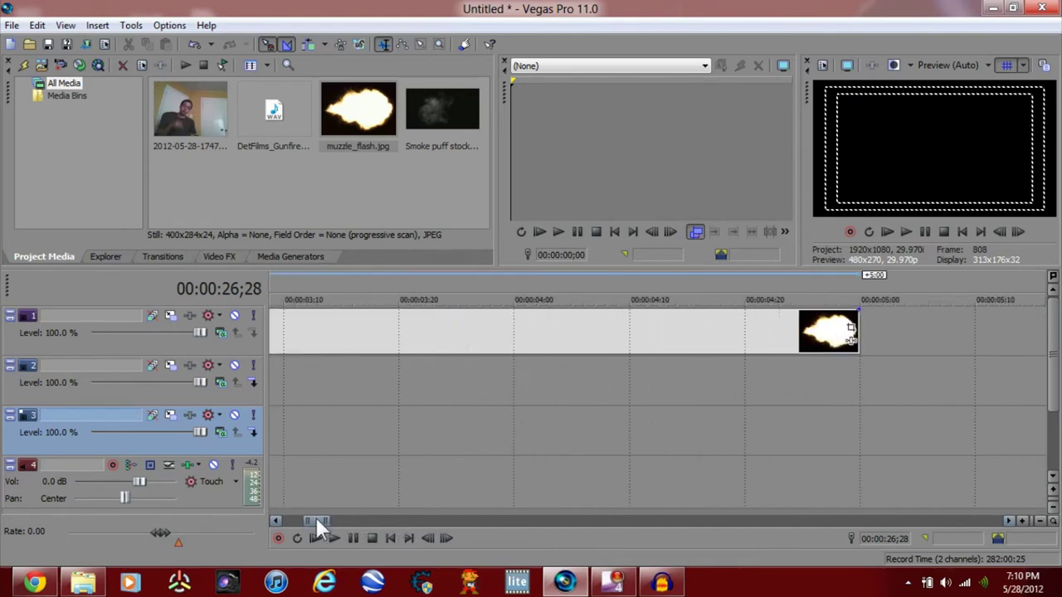
pyautogui.moveTo(854, 325); pyautogui.dragTo(295, 331)
pyautogui.doubleClick(316, 521)
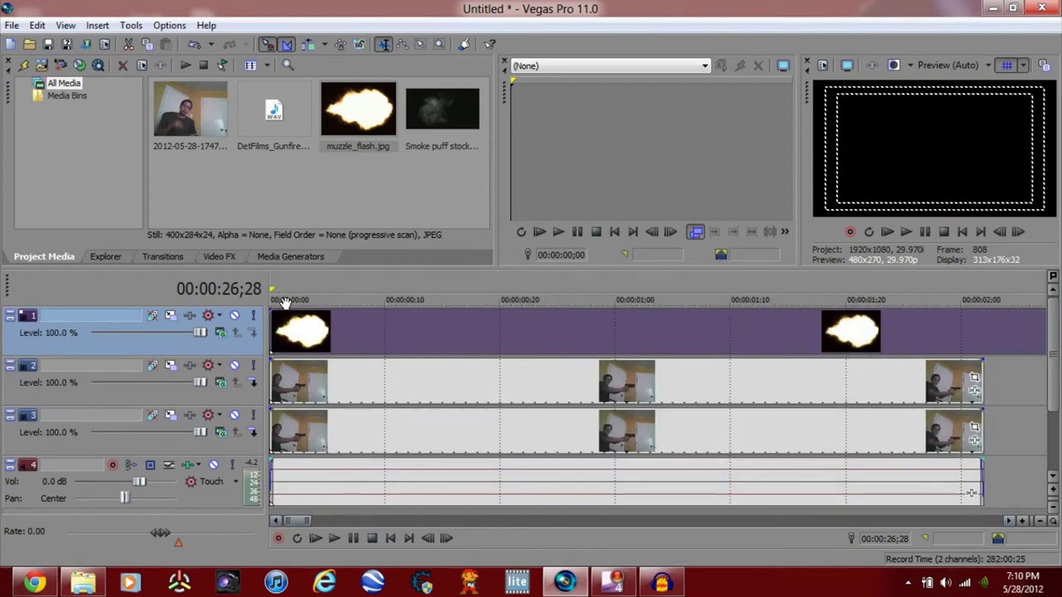
pyautogui.press('Up')
pyautogui.press('Up')
pyautogui.press('Up')
pyautogui.press('Up')
pyautogui.press('Up')
pyautogui.press('Left')
pyautogui.press('Left')
pyautogui.press('Left')
pyautogui.press('Left')
pyautogui.press('Left')
pyautogui.press('Left')
pyautogui.press('Left')
pyautogui.press('Left')
pyautogui.press('Left')
pyautogui.press('Left')
pyautogui.press('Left')
pyautogui.press('Left')
pyautogui.press('Left')
pyautogui.press('Left')
pyautogui.press('Left')
pyautogui.press('Left')
pyautogui.press('Left')
pyautogui.press('Left')
pyautogui.press('Left')
pyautogui.press('Left')
pyautogui.press('Left')
pyautogui.press('Left')
pyautogui.press('Left')
pyautogui.press('Left')
pyautogui.press('Left')
pyautogui.press('Left')
pyautogui.press('Left')
pyautogui.press('Left')
pyautogui.press('Left')
pyautogui.press('Left')
pyautogui.press('Left')
pyautogui.press('Left')
pyautogui.press('Left')
pyautogui.press('Left')
pyautogui.press('Left')
pyautogui.press('Left')
pyautogui.press('Left')
pyautogui.press('Left')
pyautogui.press('Left')
pyautogui.press('Left')
pyautogui.press('Left')
pyautogui.press('Left')
pyautogui.press('Left')
pyautogui.press('Left')
pyautogui.moveTo(429, 518); pyautogui.dragTo(290, 521)
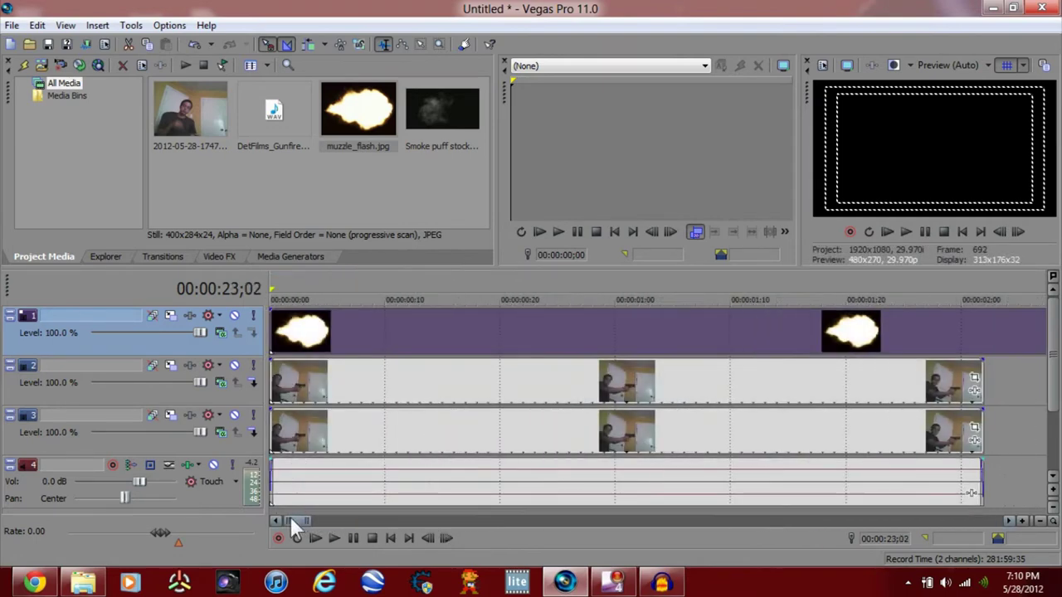
# - Shorten the muzzle flash event and move it to span from 00:00:00;06 to about 00:00:01;03
pyautogui.click(429, 322)
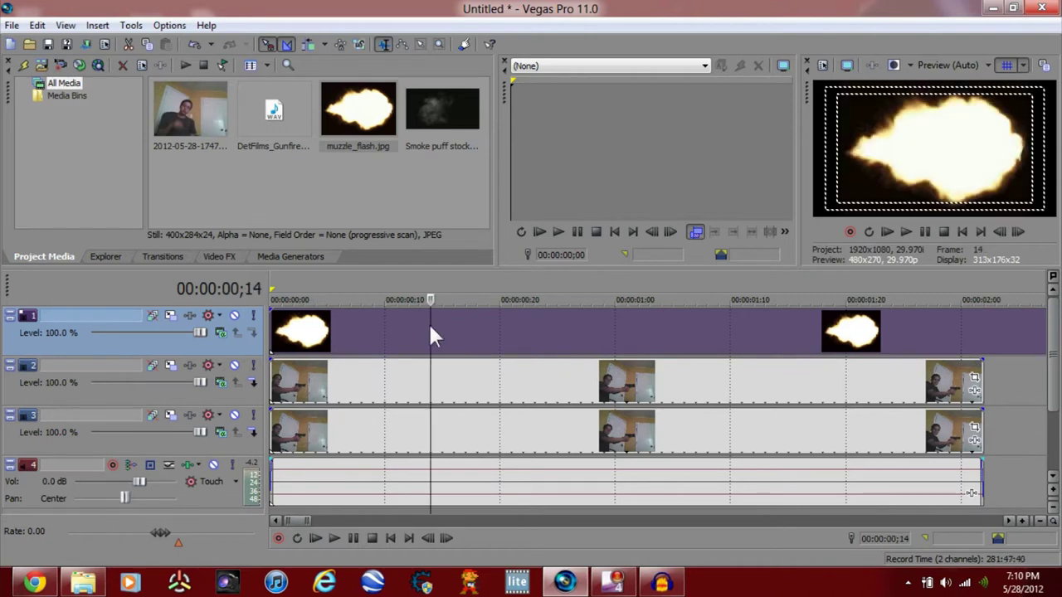
pyautogui.moveTo(274, 334); pyautogui.dragTo(431, 336)
pyautogui.moveTo(1035, 331); pyautogui.dragTo(835, 349)
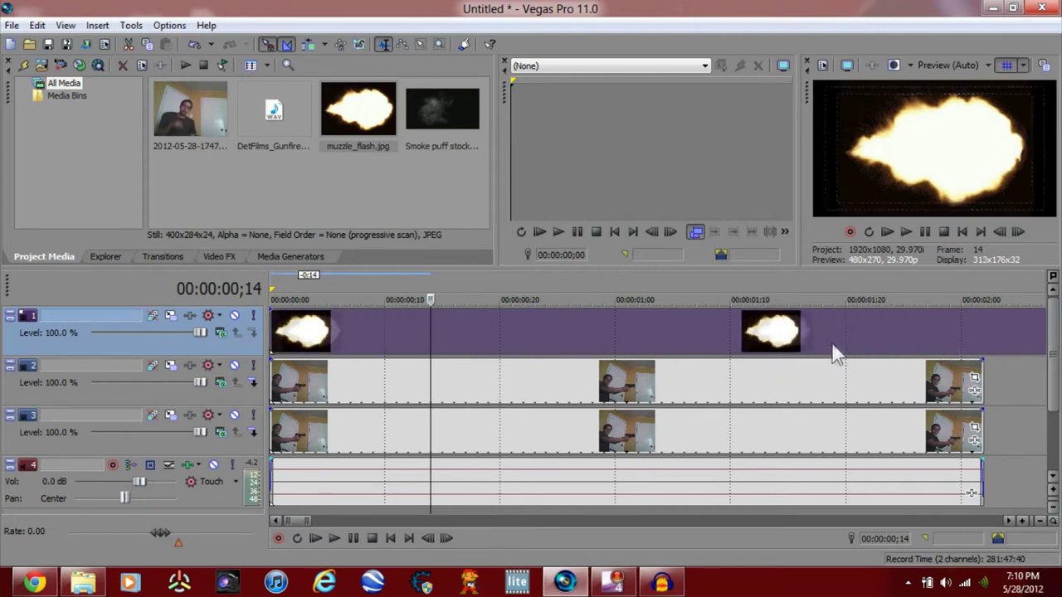
pyautogui.moveTo(280, 339); pyautogui.dragTo(426, 336)
pyautogui.moveTo(738, 332); pyautogui.dragTo(834, 375)
pyautogui.moveTo(950, 332); pyautogui.dragTo(475, 344)
# - Find the shot frame and trim the muzzle flash event's end to 00:00:00;07, leaving it one frame long
pyautogui.press('Right')
pyautogui.press('Right')
pyautogui.press('Right')
pyautogui.press('Right')
pyautogui.press('Right')
pyautogui.press('Right')
pyautogui.press('Right')
pyautogui.press('Right')
pyautogui.press('Right')
pyautogui.press('Right')
pyautogui.press('Right')
pyautogui.press('Left')
pyautogui.press('Left')
pyautogui.press('Left')
pyautogui.press('Left')
pyautogui.press('Left')
pyautogui.press('Left')
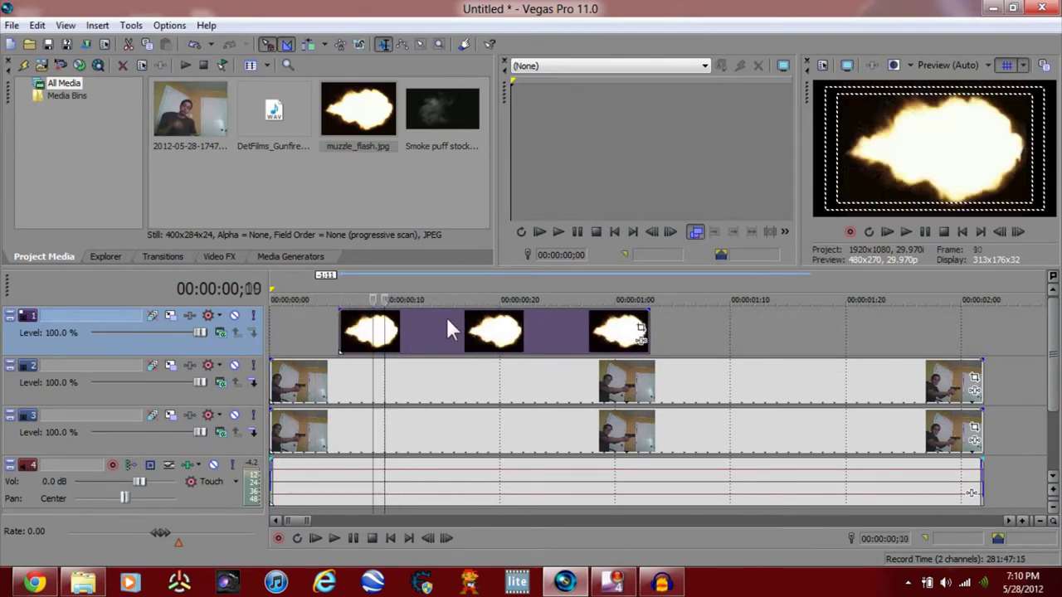
pyautogui.press('Right')
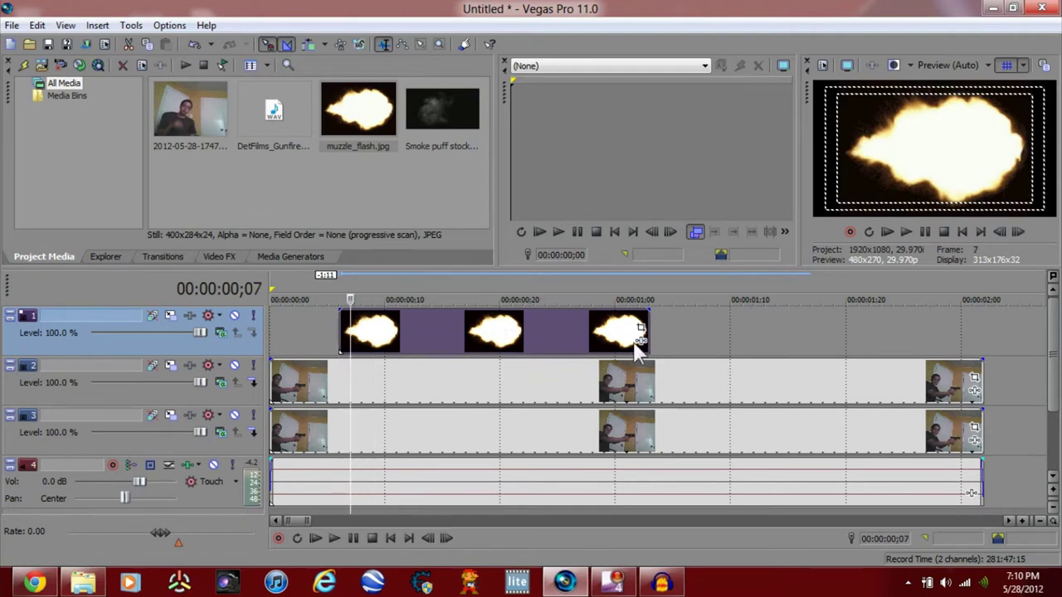
pyautogui.moveTo(647, 322); pyautogui.dragTo(346, 332)
pyautogui.press('Left')
pyautogui.press('Right')
pyautogui.press('Left')
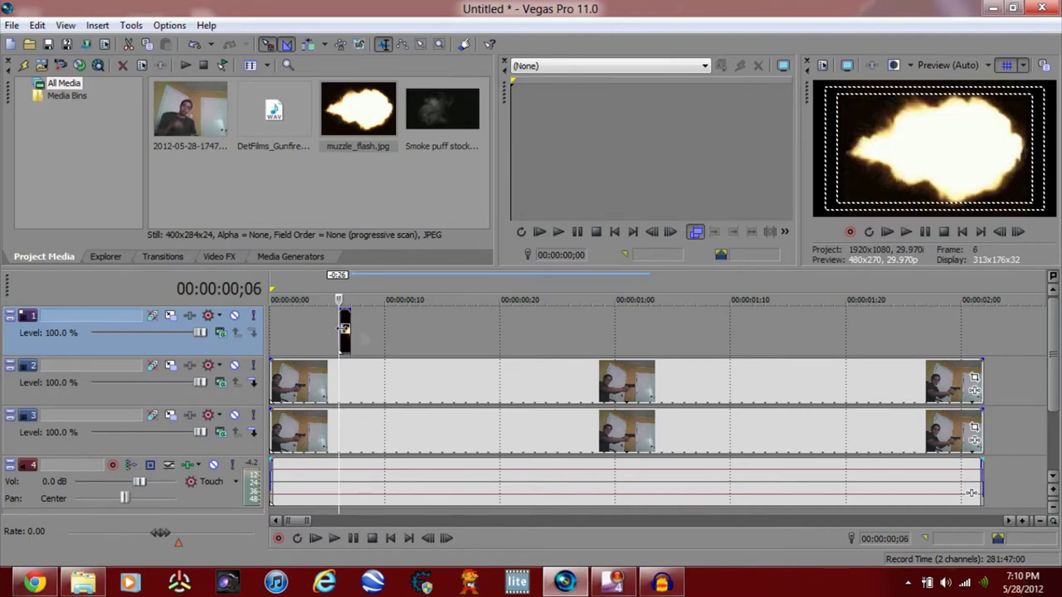
# - Set the flash track's compositing mode to Screen and shift the flash event 26 frames forward, off the shot
pyautogui.click(221, 332)
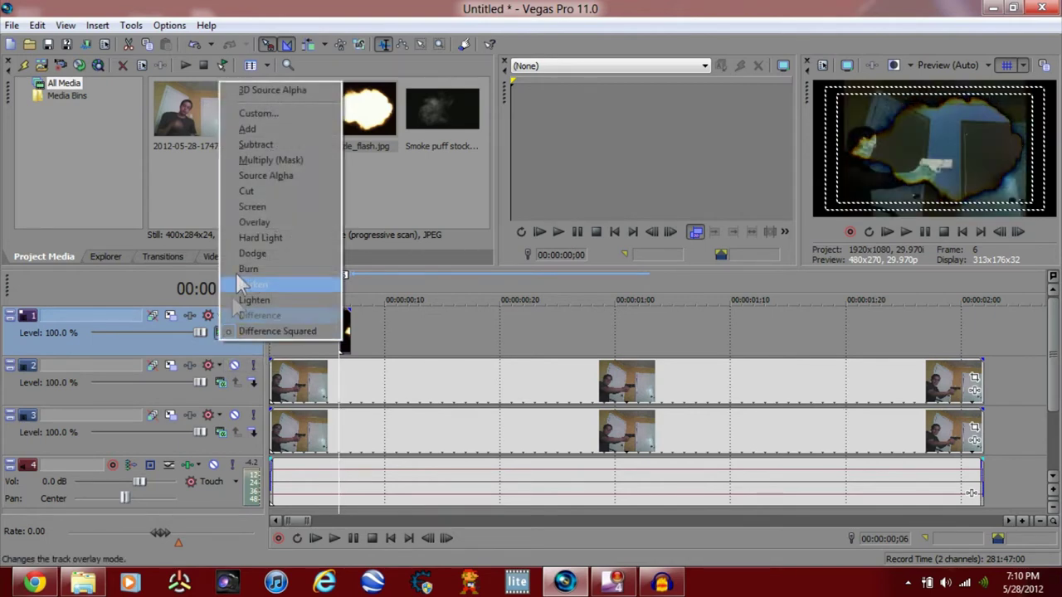
pyautogui.click(263, 205)
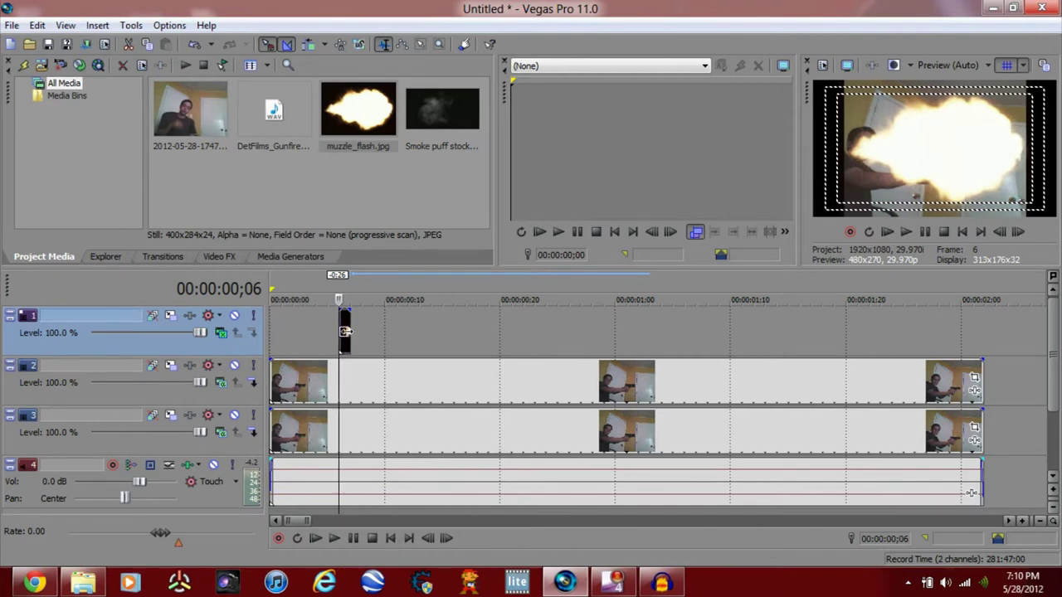
pyautogui.moveTo(349, 332); pyautogui.dragTo(650, 336)
# - Examine the gun's recoil by moving frame by frame back and forth around 00:00:00;06 and 00:00:00;07
pyautogui.press('space')
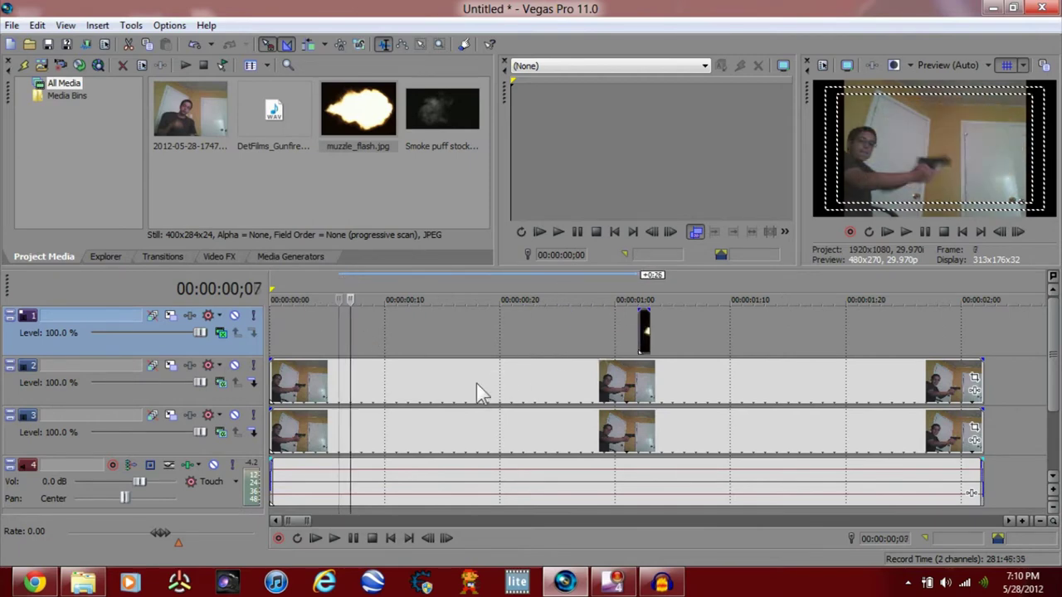
pyautogui.press('Left')
pyautogui.press('Left')
pyautogui.press('Left')
pyautogui.press('Left')
pyautogui.press('Left')
pyautogui.press('Left')
pyautogui.press('Left')
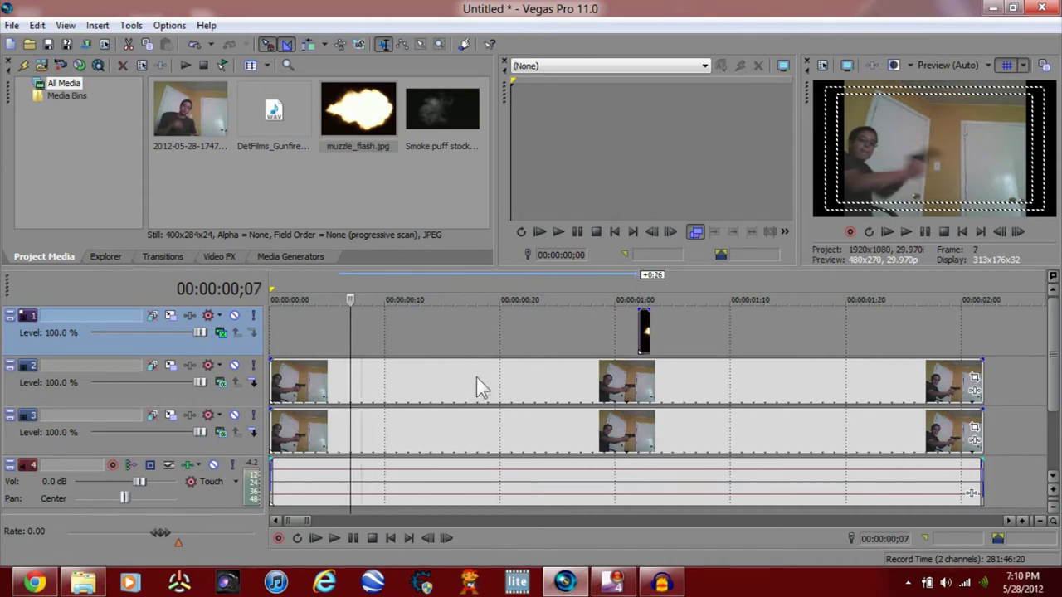
pyautogui.press('Right')
pyautogui.press('Right')
pyautogui.press('Right')
pyautogui.press('Right')
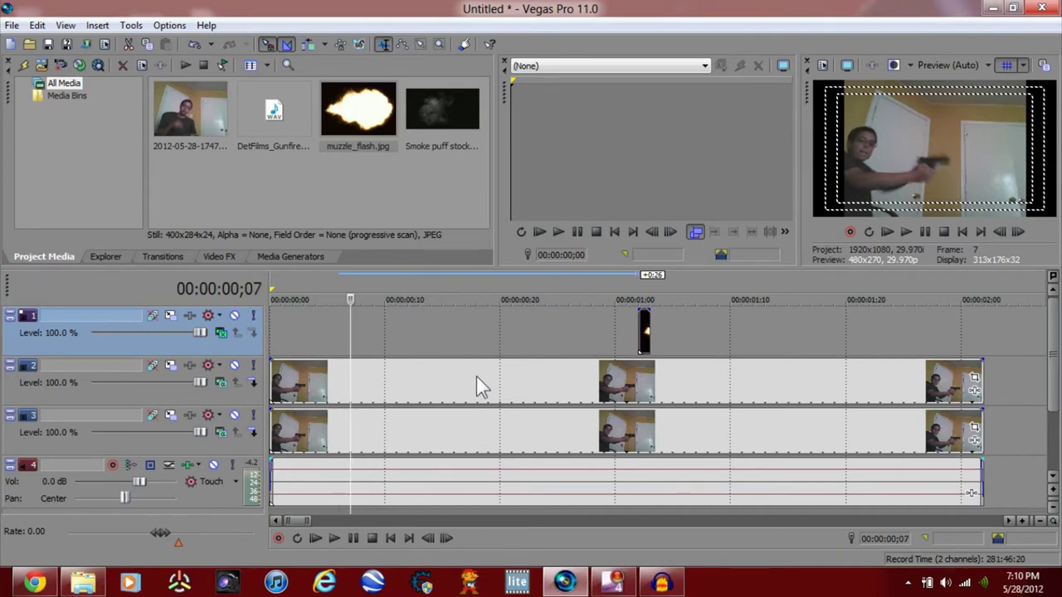
pyautogui.press('Left')
pyautogui.press('Left')
pyautogui.press('Left')
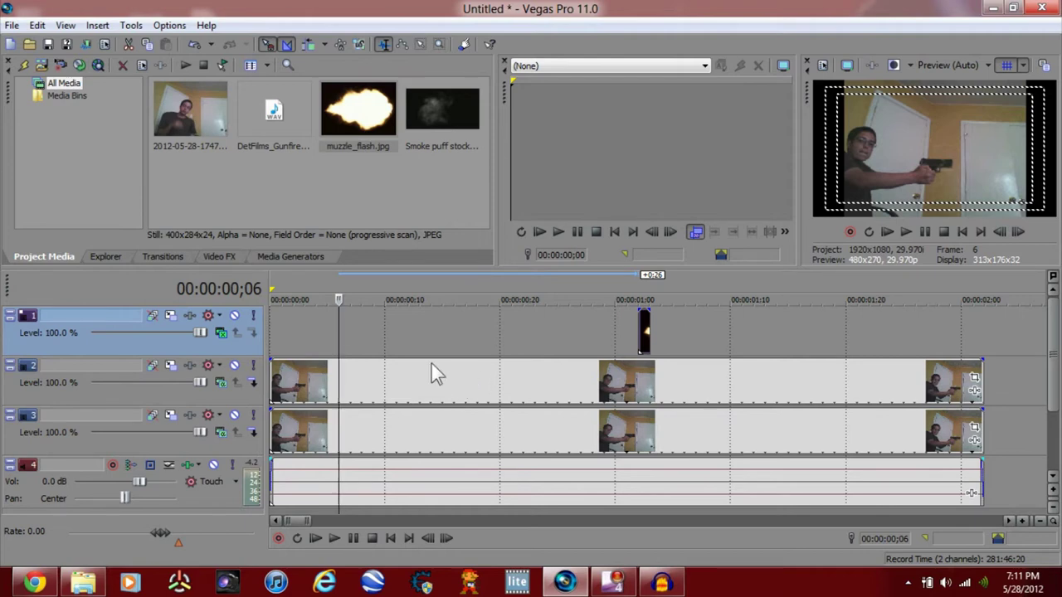
pyautogui.press('Right')
pyautogui.press('Right')
pyautogui.press('Right')
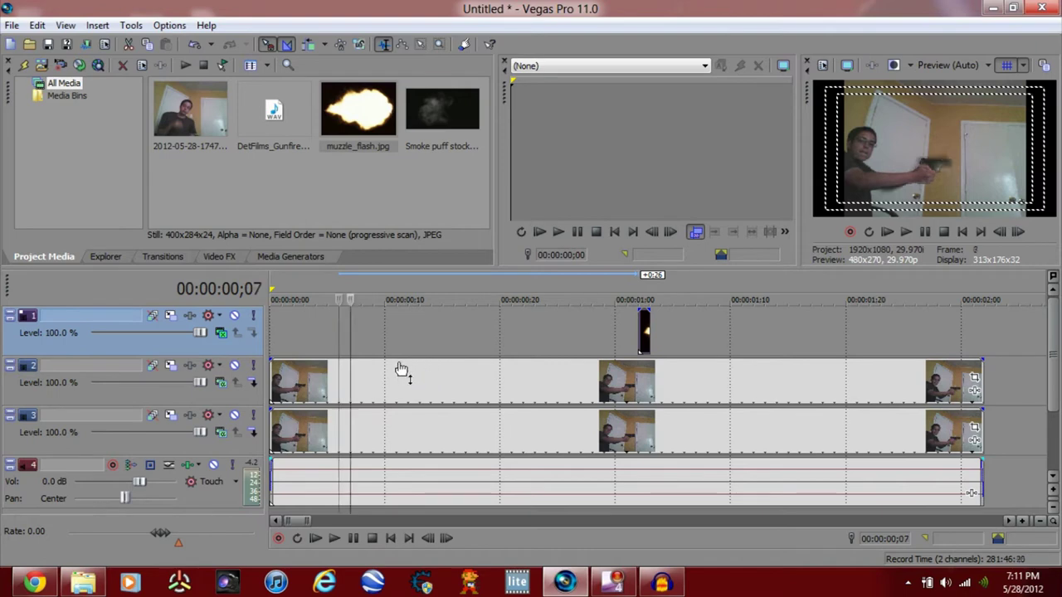
pyautogui.press('Left')
pyautogui.press('Left')
pyautogui.press('Left')
pyautogui.press('Right')
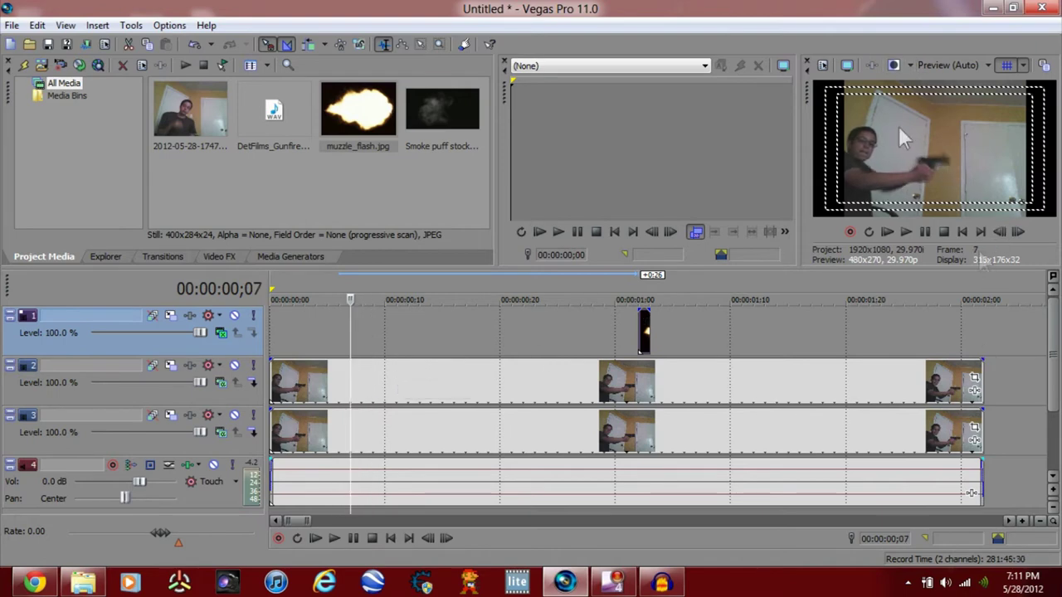
# - Move the muzzle flash event back to the shot frame at 00:00:00;07 and open its Pan/Crop settings
pyautogui.press('Left')
pyautogui.press('Right')
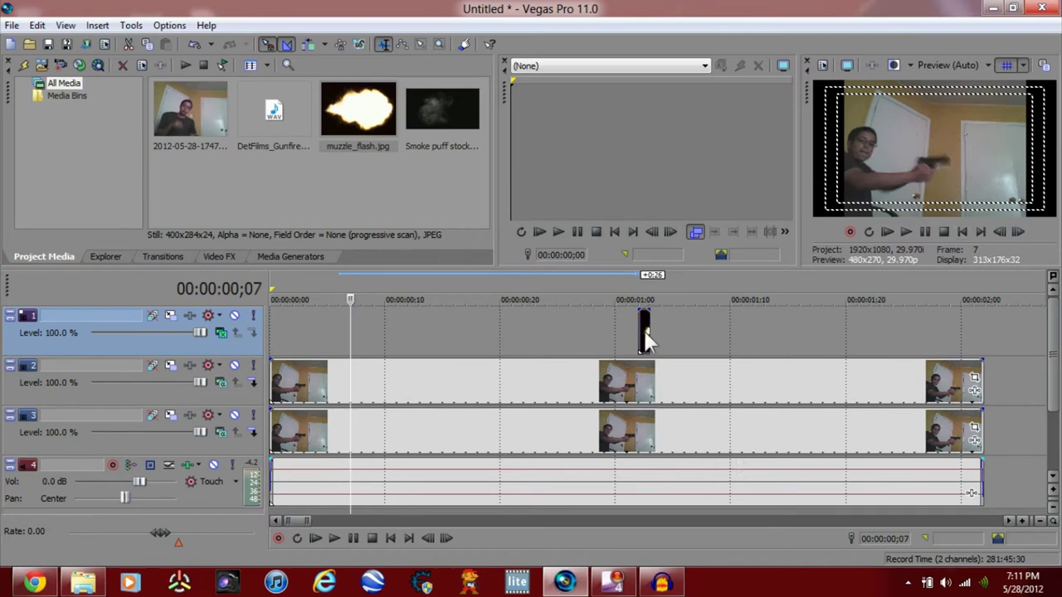
pyautogui.moveTo(644, 330); pyautogui.dragTo(356, 325)
pyautogui.rightClick(356, 325)
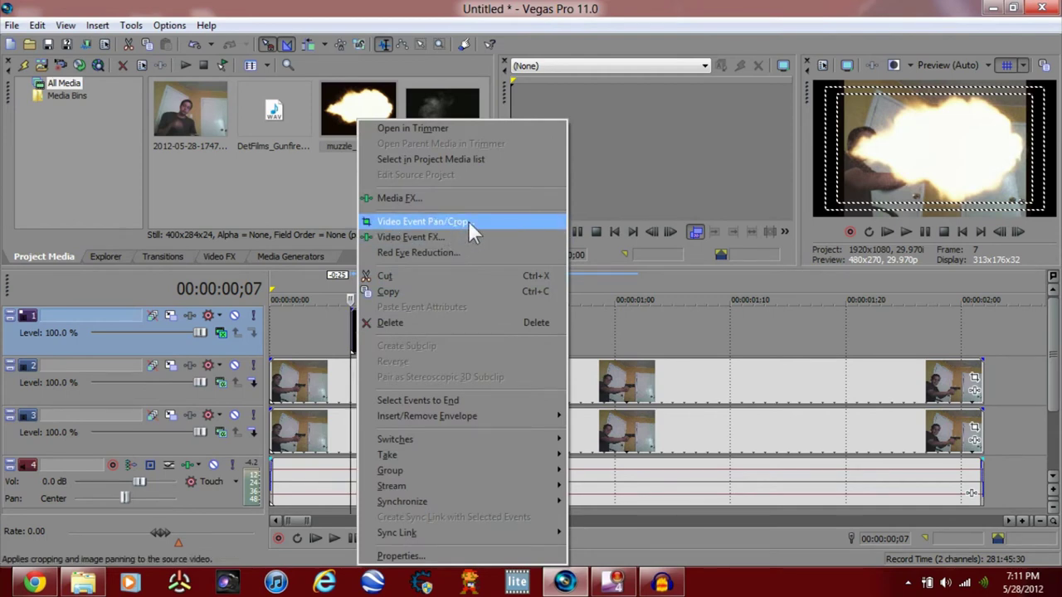
pyautogui.click(467, 220)
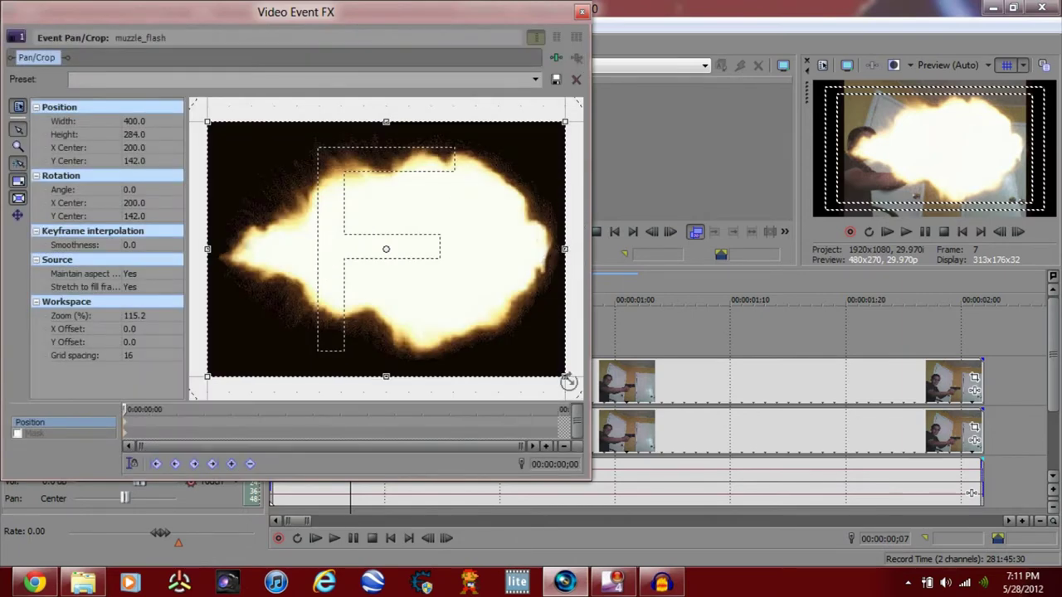
# - Shrink the muzzle flash in the picture by enlarging its Pan/Crop frame to 1,250 by 887.5
pyautogui.moveTo(566, 378); pyautogui.dragTo(805, 444)
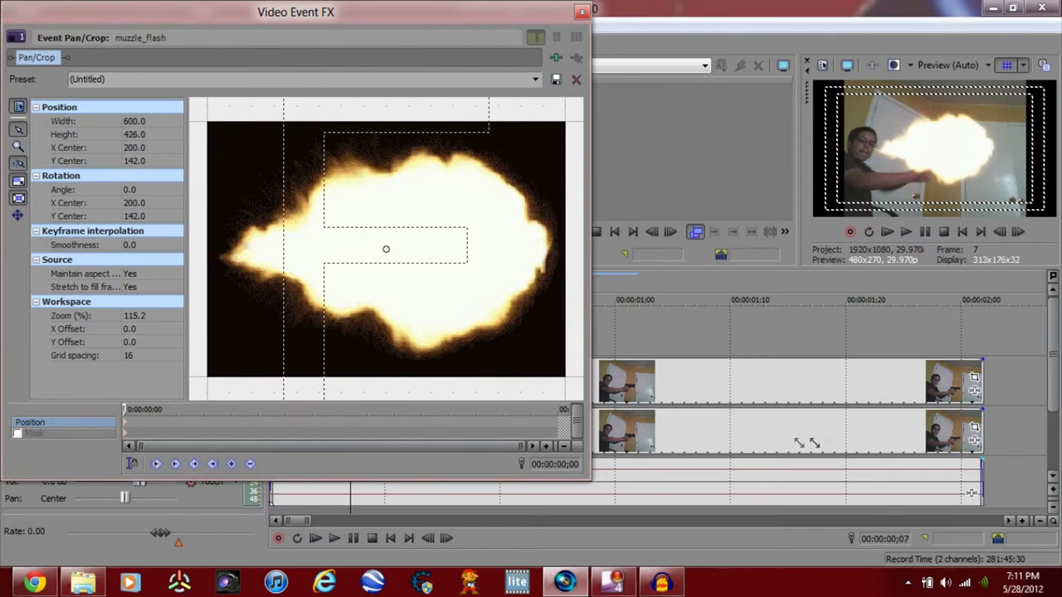
pyautogui.moveTo(951, 442); pyautogui.dragTo(1058, 581)
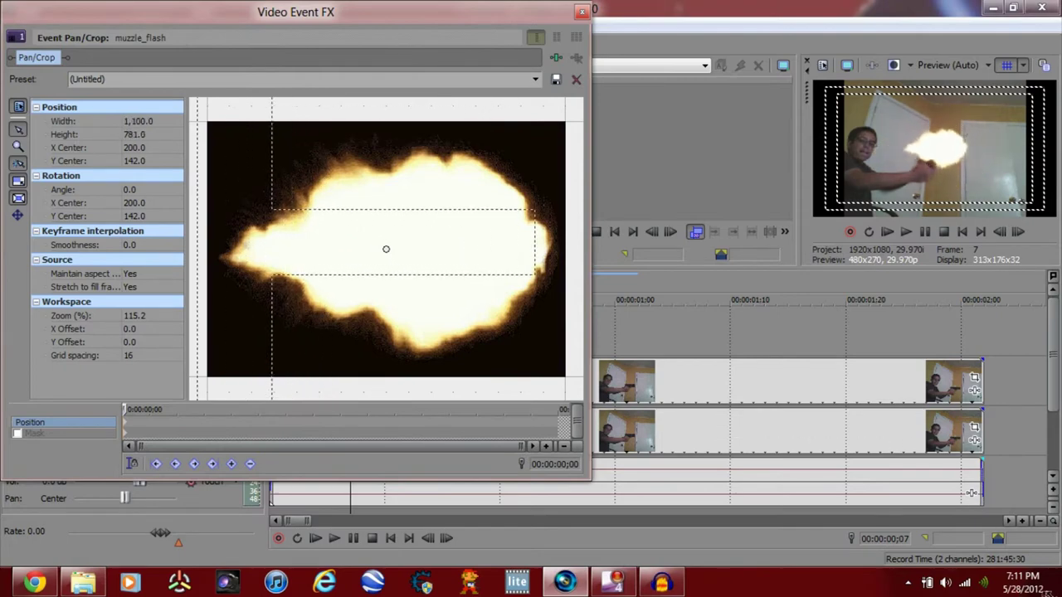
pyautogui.scroll(-3, 373, 268)
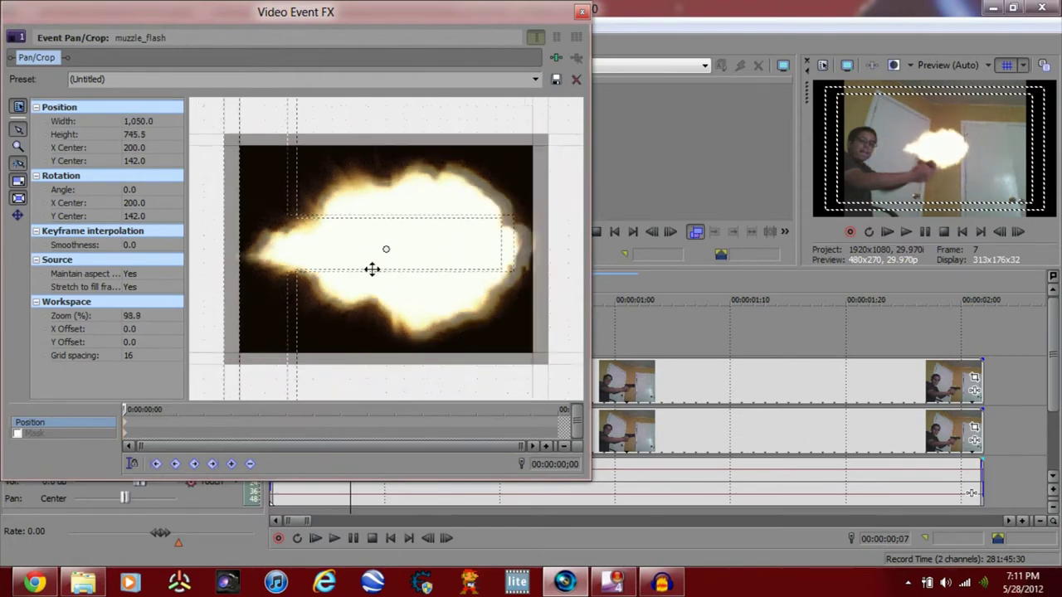
pyautogui.scroll(-2, 374, 255)
pyautogui.moveTo(525, 347); pyautogui.dragTo(596, 396)
pyautogui.moveTo(568, 384); pyautogui.dragTo(548, 378)
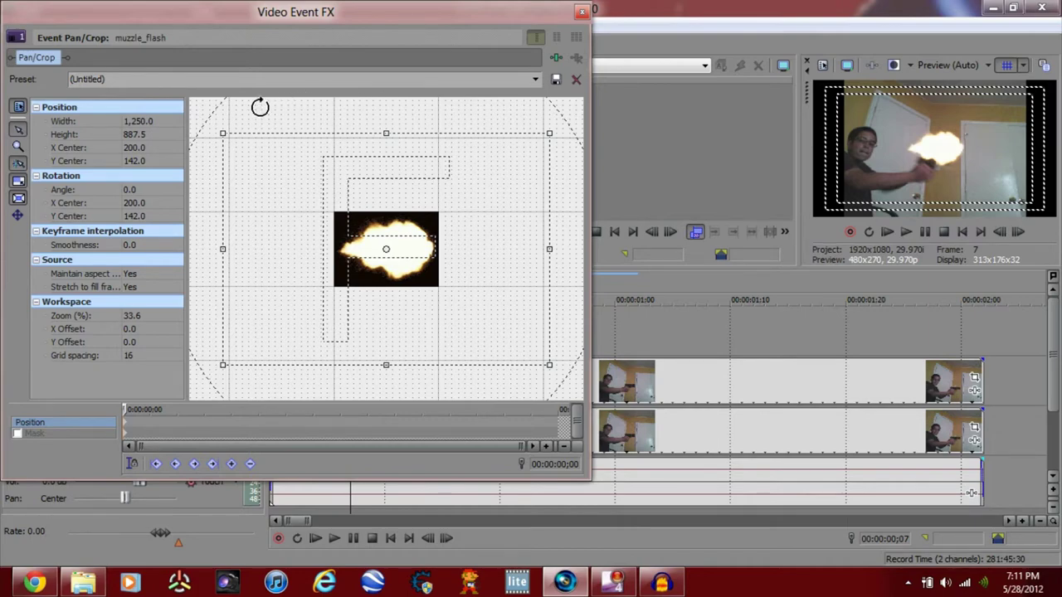
# - Rotate the flash's Pan/Crop frame to 185 degrees and centre it at X 475, Y 213, placing the flash at the gun's muzzle
pyautogui.moveTo(260, 107); pyautogui.dragTo(448, 330)
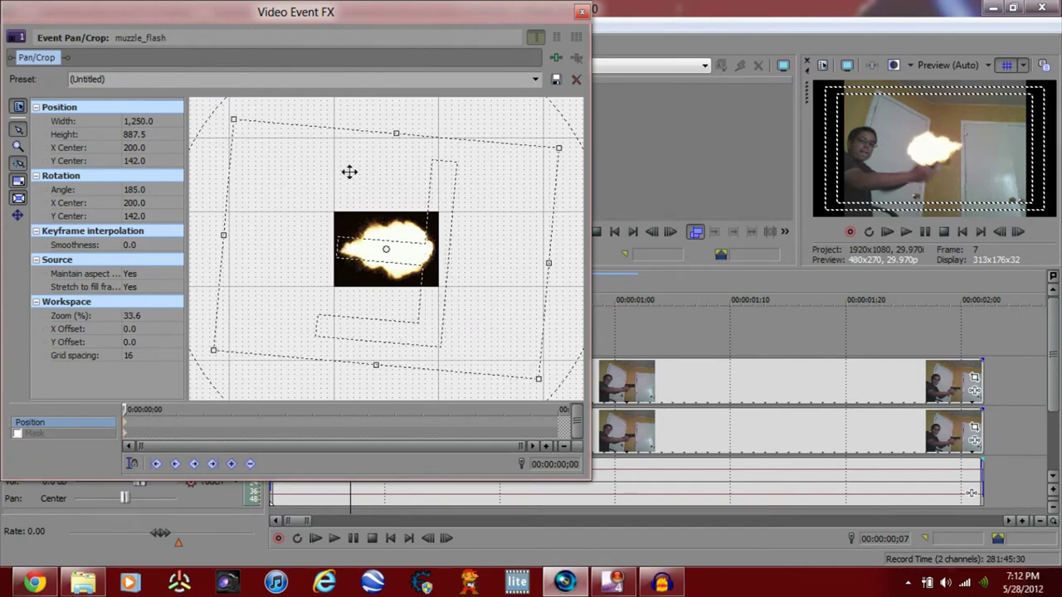
pyautogui.moveTo(380, 232); pyautogui.dragTo(463, 251)
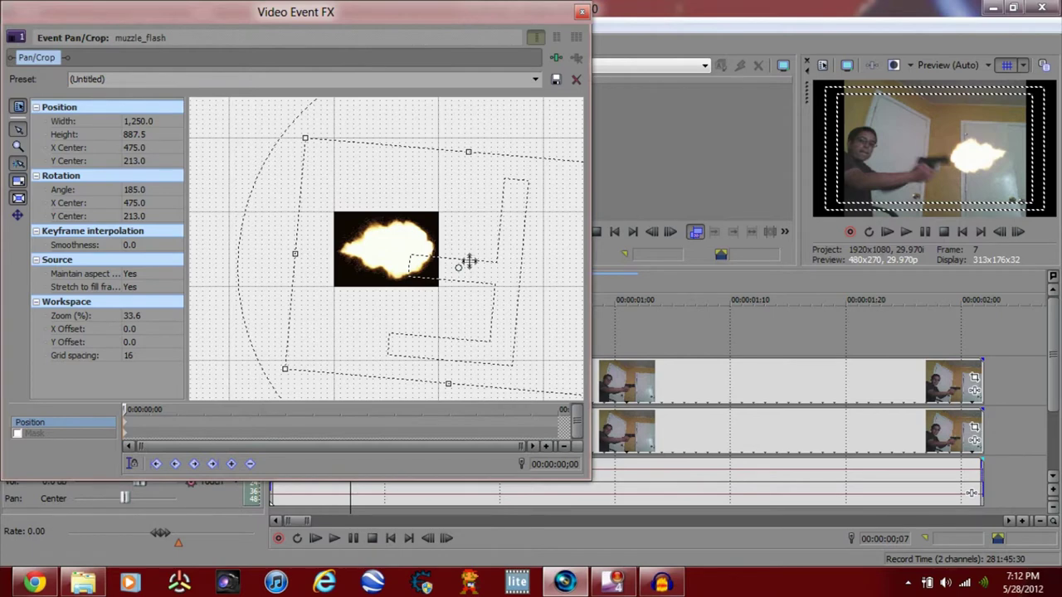
pyautogui.moveTo(469, 262); pyautogui.dragTo(467, 261)
pyautogui.hotkey('ctrl', 'z')
pyautogui.hotkey('ctrl', 'y')
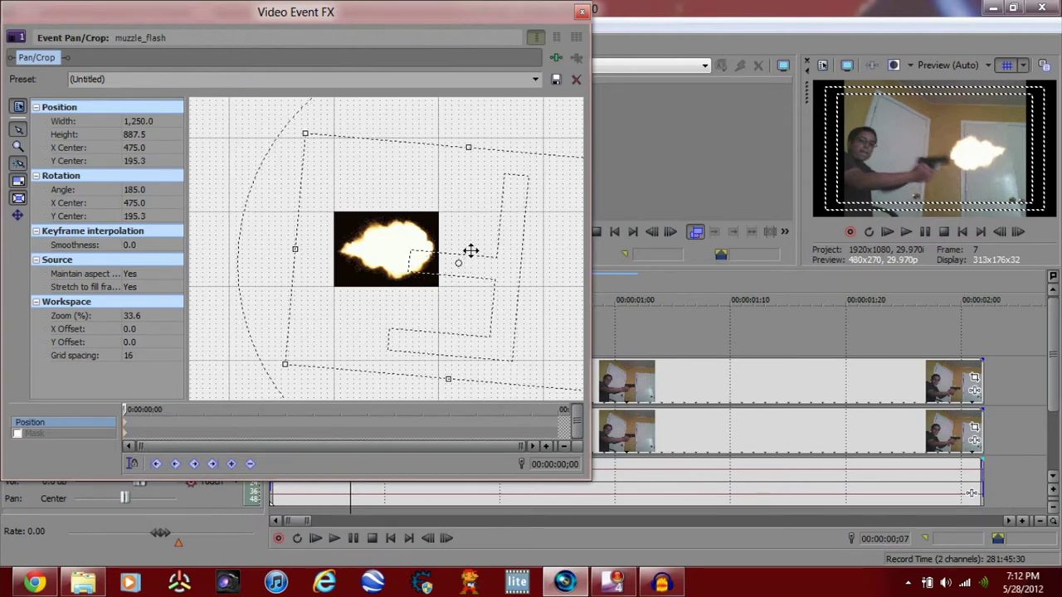
pyautogui.hotkey('ctrl', 'z')
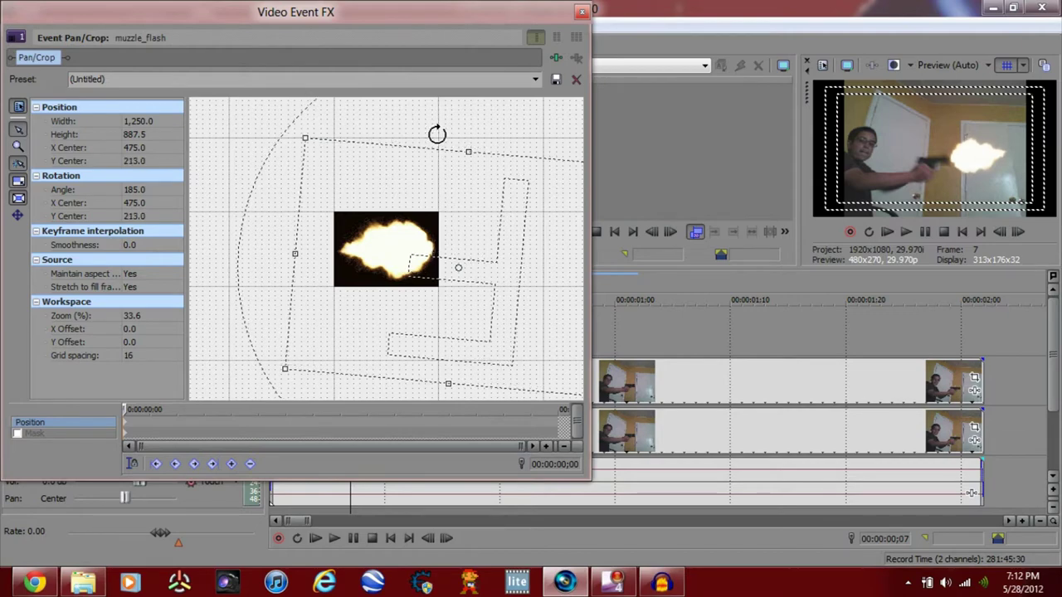
pyautogui.click(581, 12)
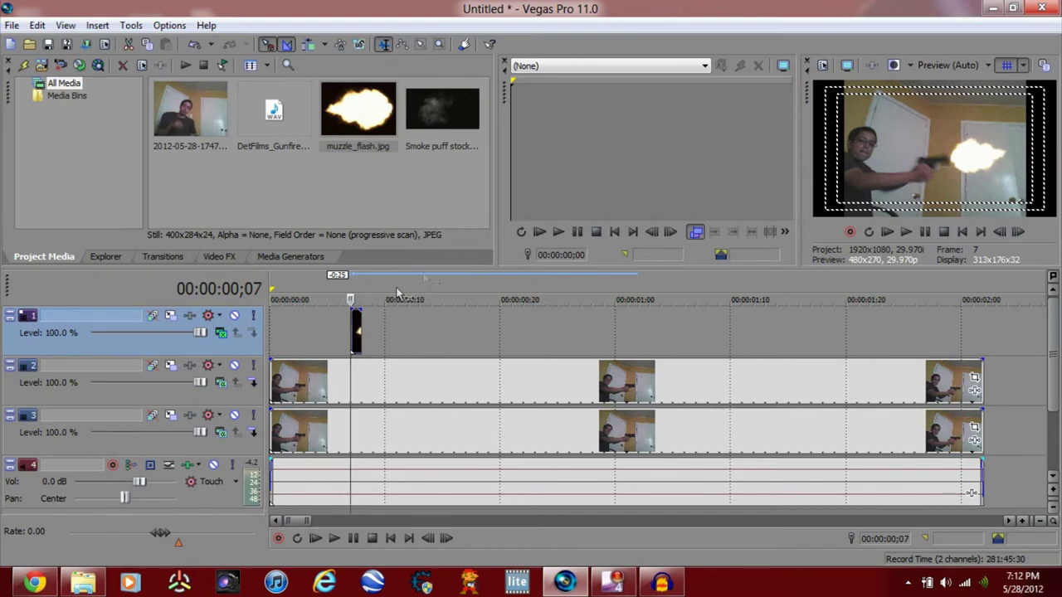
pyautogui.rightClick(356, 328)
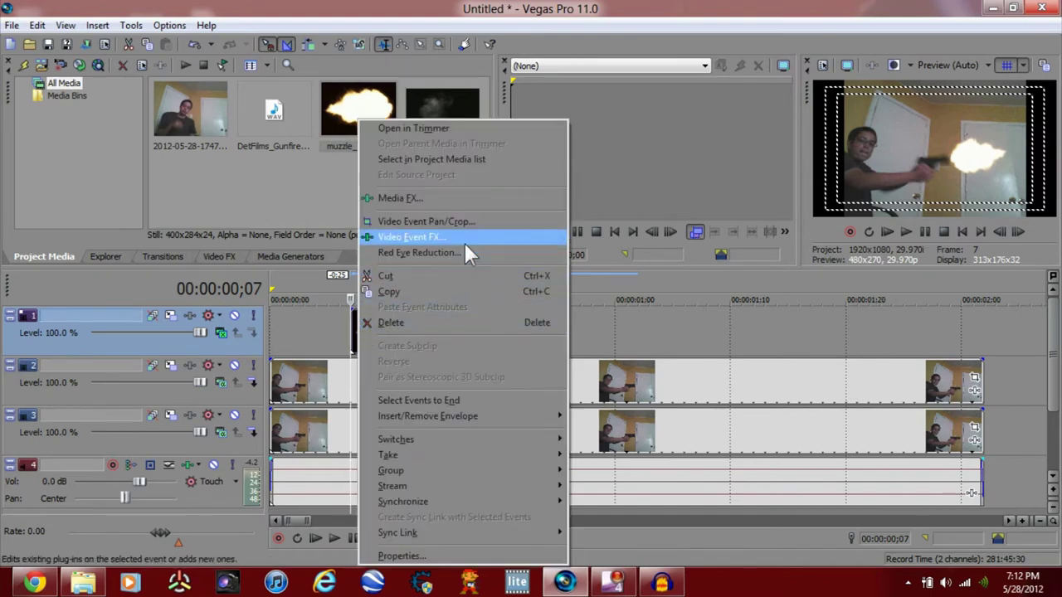
pyautogui.click(464, 240)
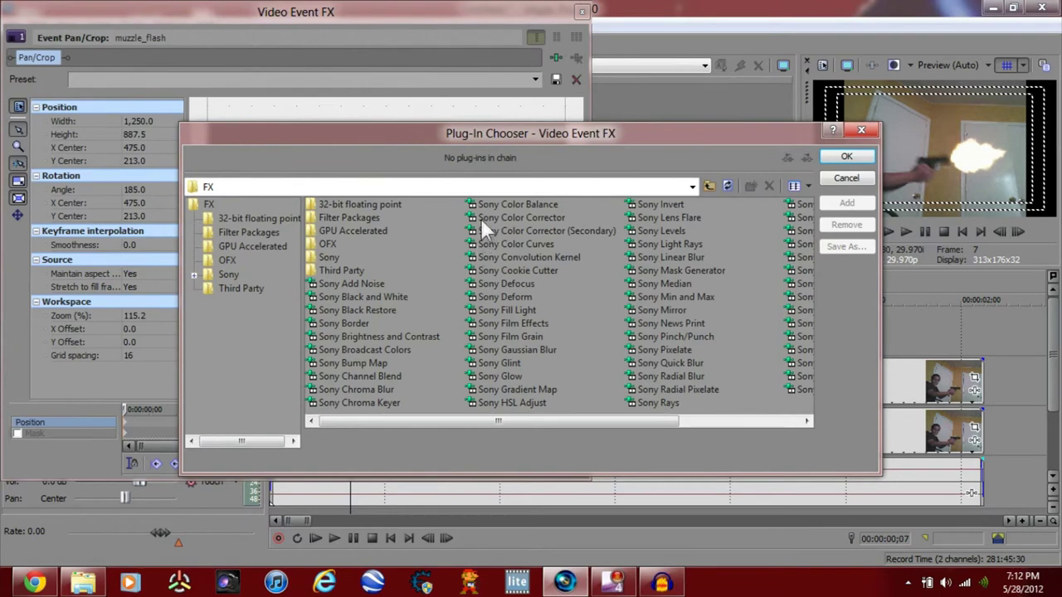
pyautogui.click(846, 156)
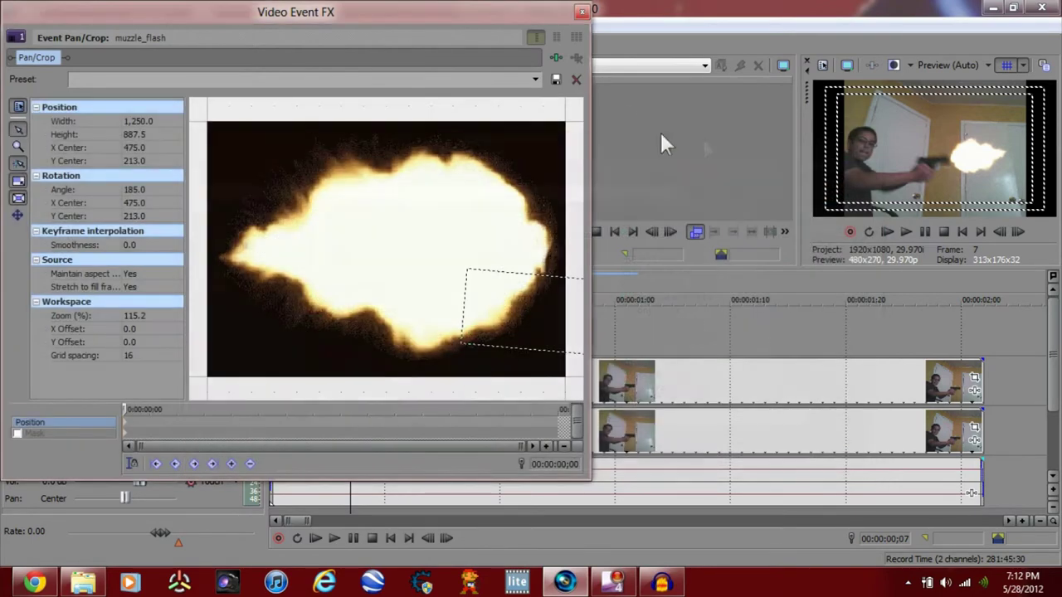
pyautogui.click(582, 11)
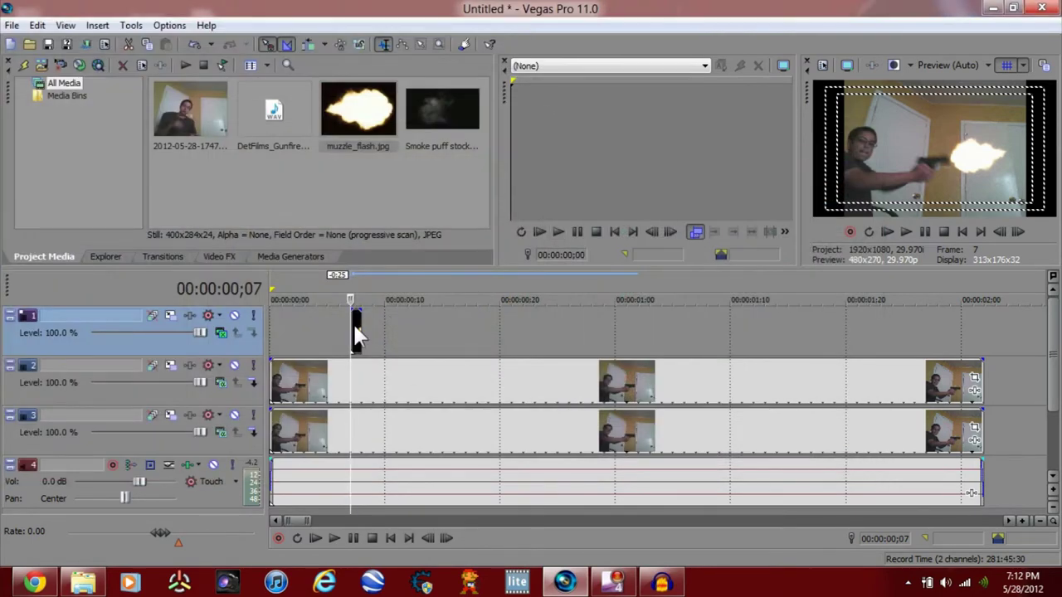
# - Add the Sony Chroma Keyer effect to the muzzle flash event
pyautogui.rightClick(352, 321)
pyautogui.click(416, 236)
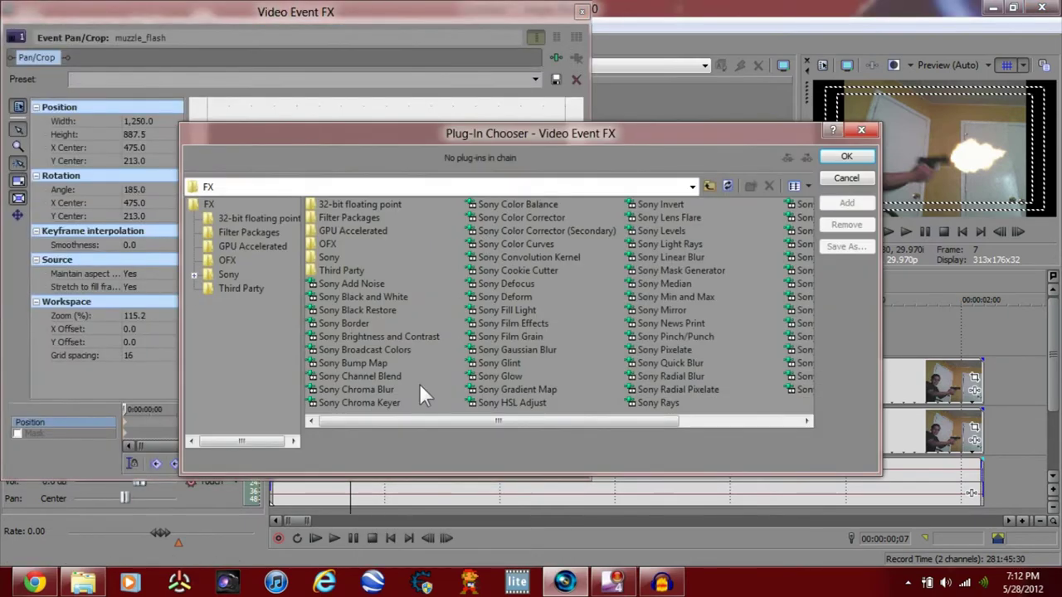
pyautogui.doubleClick(375, 402)
pyautogui.click(846, 156)
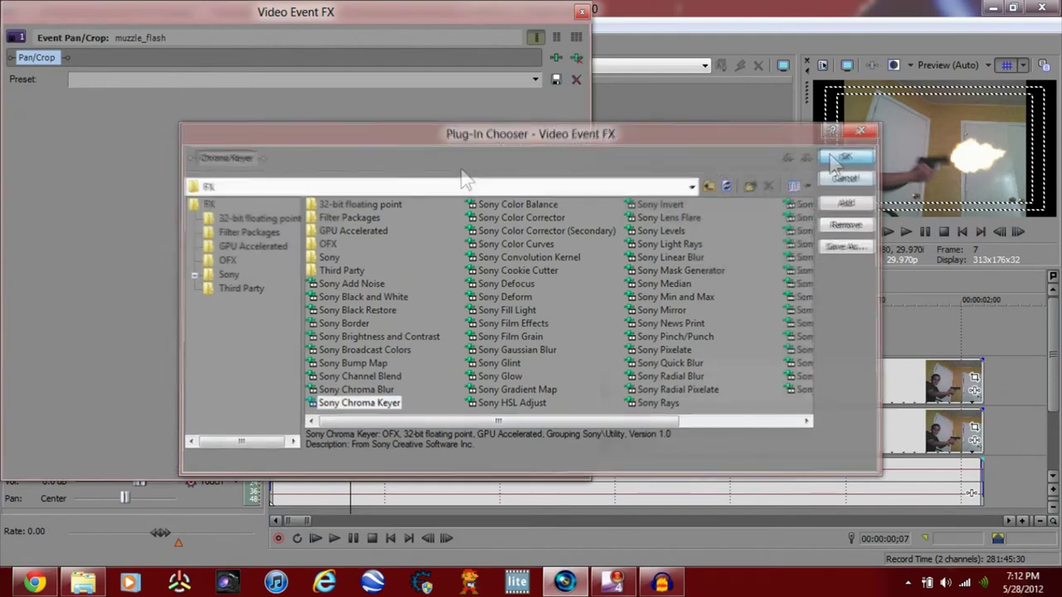
# - Set the Chroma Keyer's key color to black (0, 0.0, 0.0) and close the effect settings
pyautogui.click(91, 130)
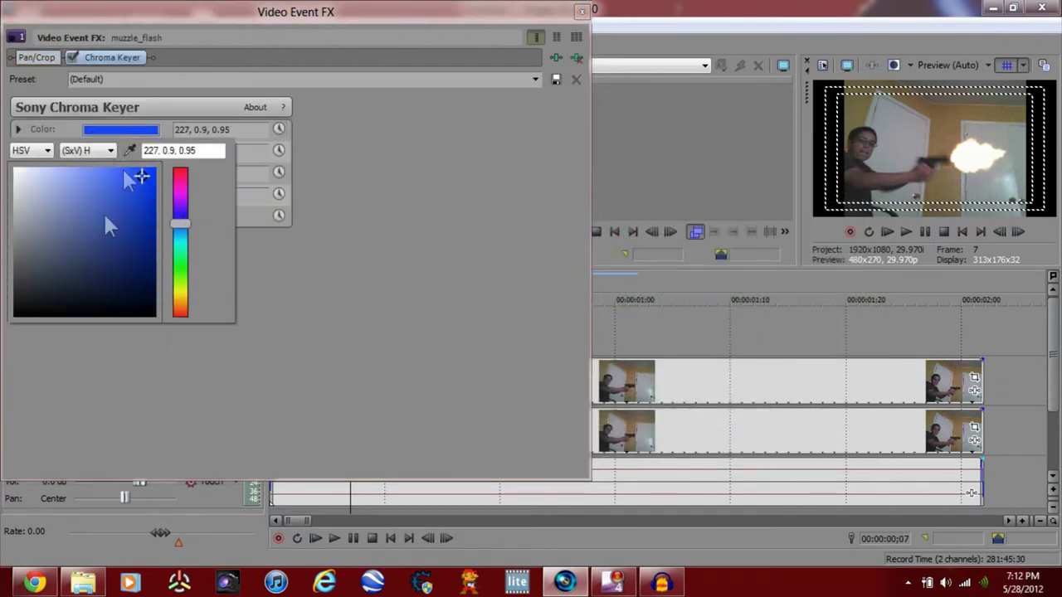
pyautogui.moveTo(138, 185)
pyautogui.mouseDown()
pyautogui.moveTo(137, 287)
pyautogui.moveTo(161, 330)
pyautogui.moveTo(137, 162)
pyautogui.moveTo(70, 163)
pyautogui.moveTo(78, 181)
pyautogui.mouseUp()
pyautogui.moveTo(107, 223)
pyautogui.mouseDown()
pyautogui.moveTo(191, 301)
pyautogui.moveTo(192, 335)
pyautogui.mouseUp()
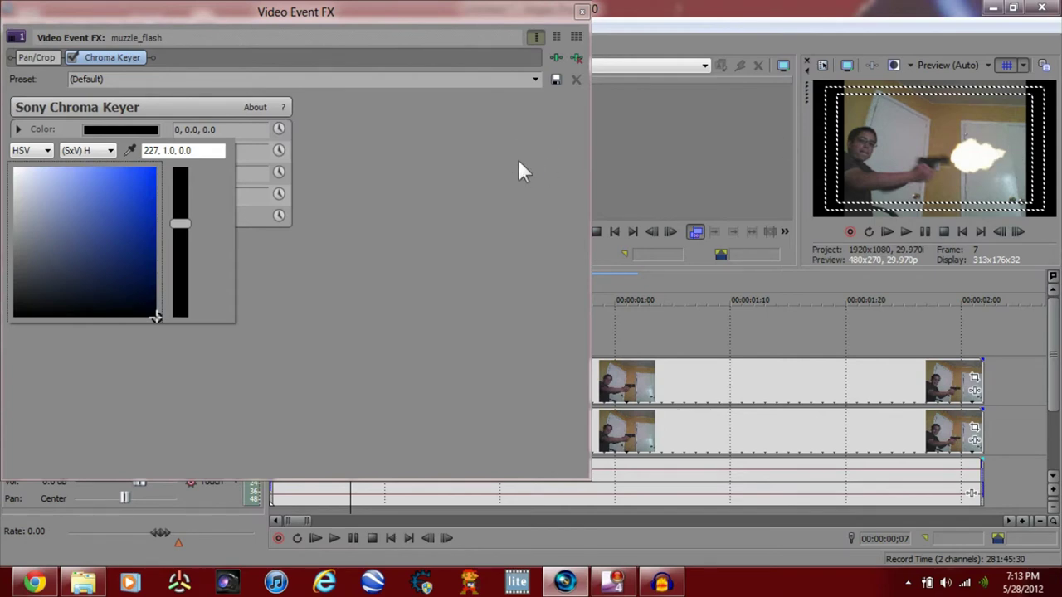
pyautogui.click(503, 177)
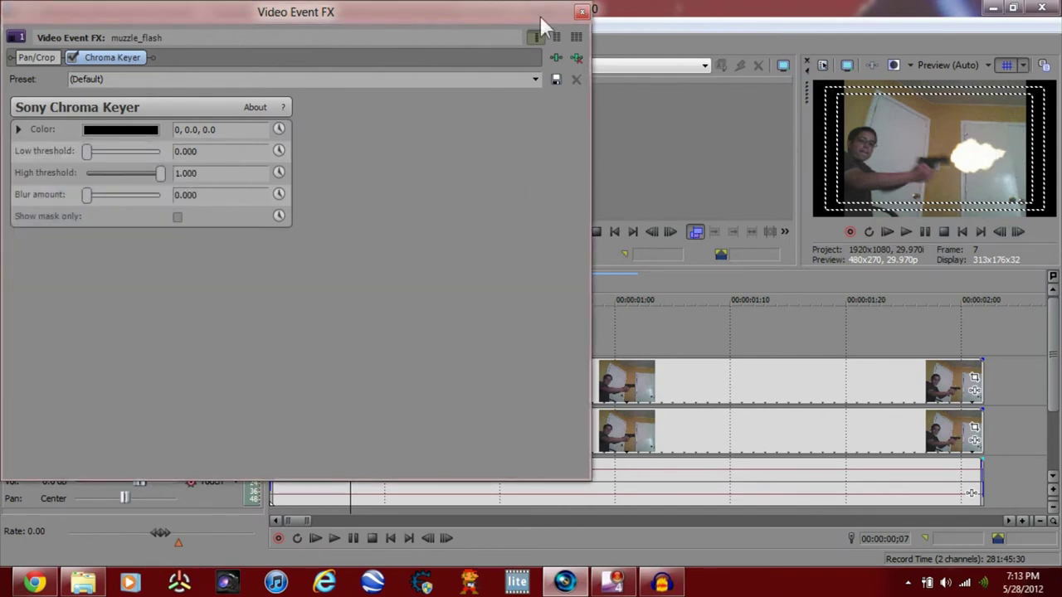
pyautogui.click(581, 11)
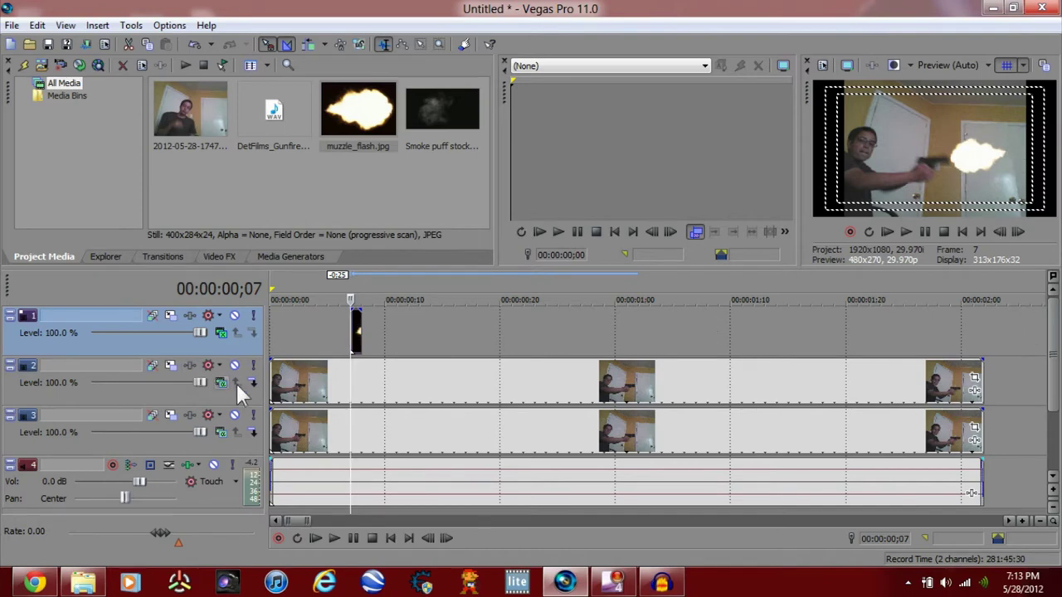
# - Examine the frames just after the muzzle flash, moving three frames forward and back to 00:00:00;07
pyautogui.press('Right')
pyautogui.press('Right')
pyautogui.press('Right')
pyautogui.press('Left')
pyautogui.press('Left')
pyautogui.press('Left')
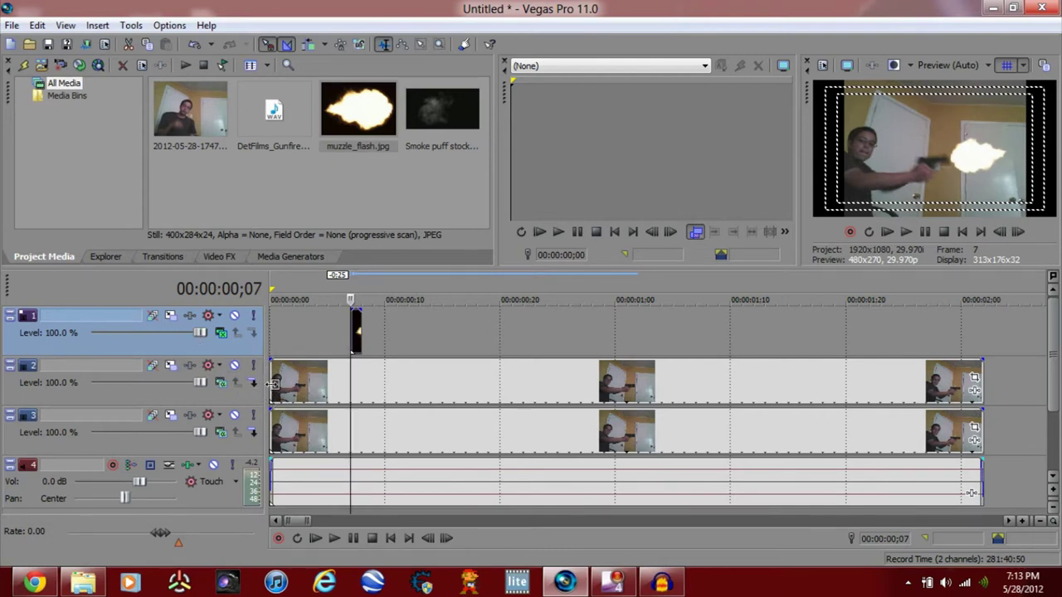
# - Split the clip on track 2 at 00:00:00;07 and delete the part before the flash
pyautogui.moveTo(272, 383); pyautogui.dragTo(350, 380)
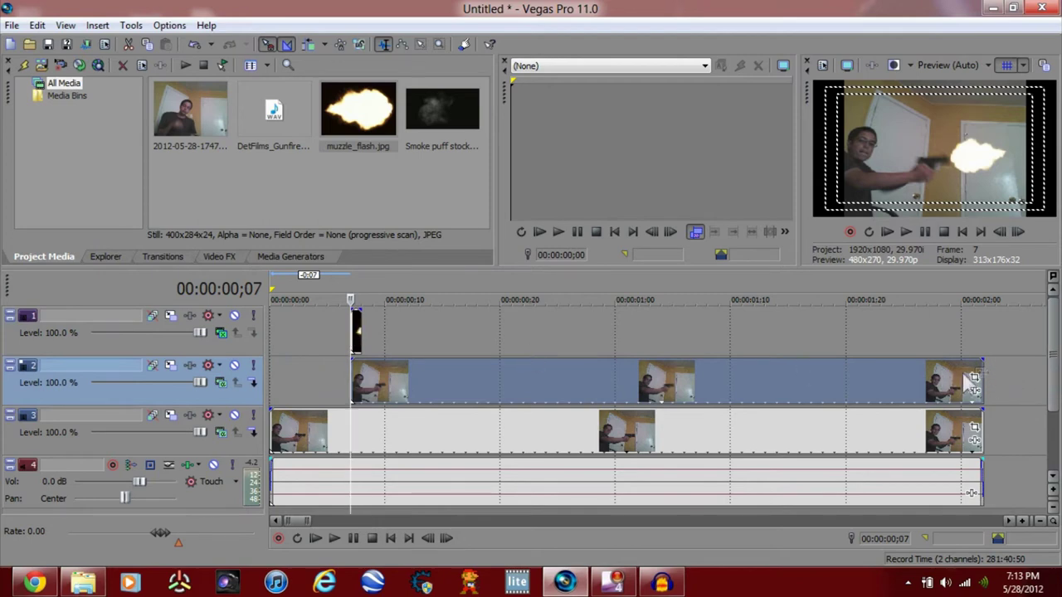
pyautogui.hotkey('ctrl', 'z')
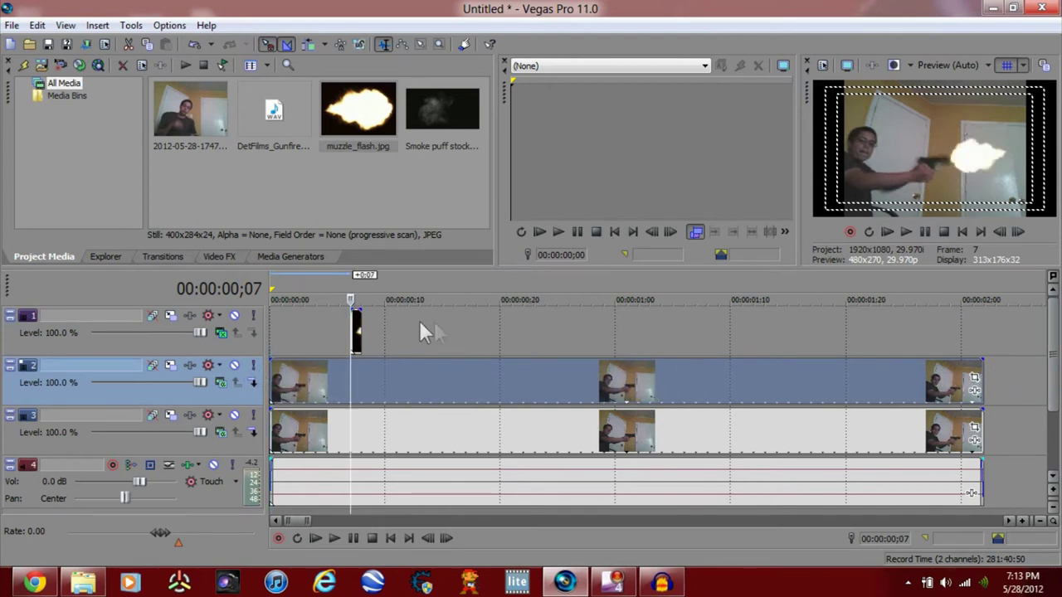
pyautogui.press('s')
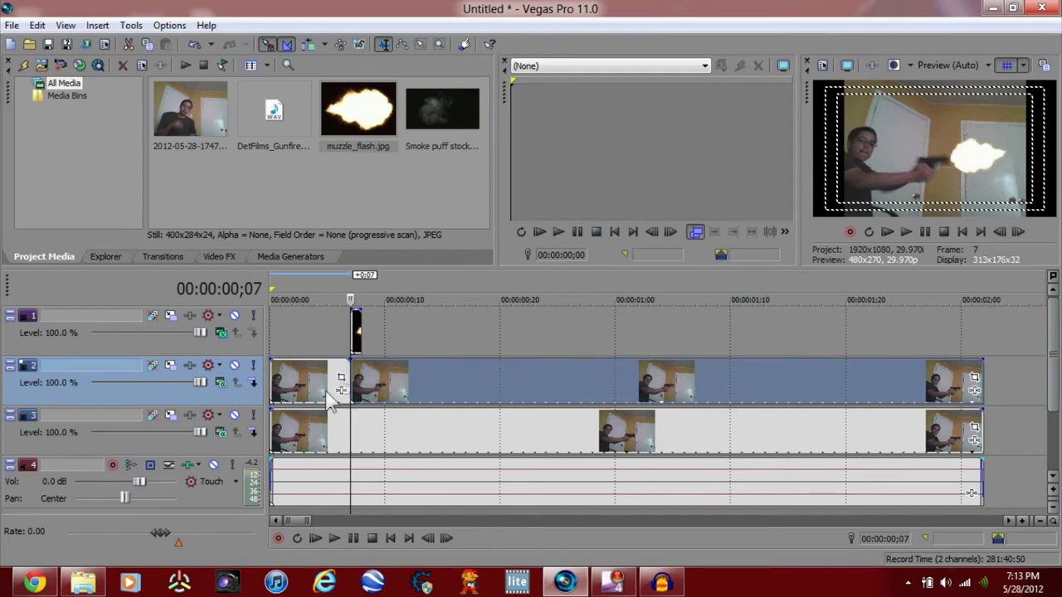
pyautogui.click(323, 384)
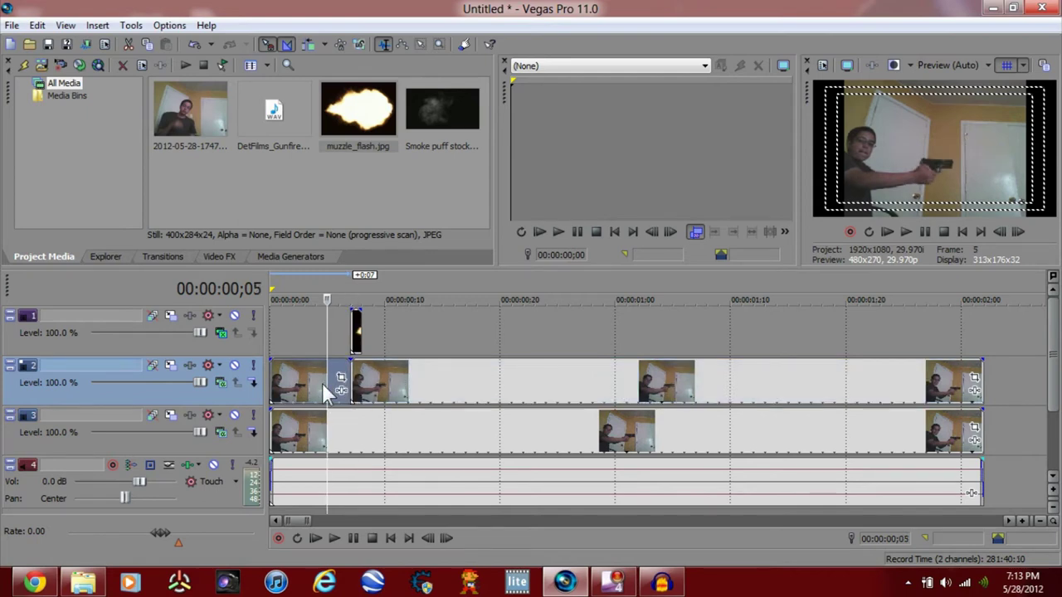
pyautogui.press('Delete')
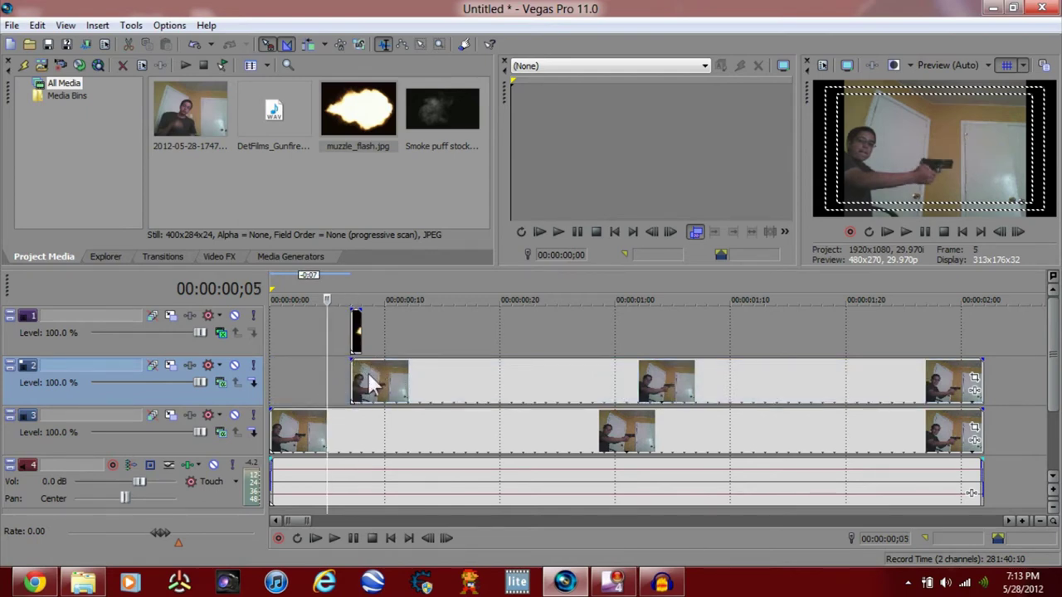
# - Split the track 2 clip at 00:00:00;09 and move the remainder aside to about 00:00:02;04, leaving a two-frame piece under the flash
pyautogui.click(368, 375)
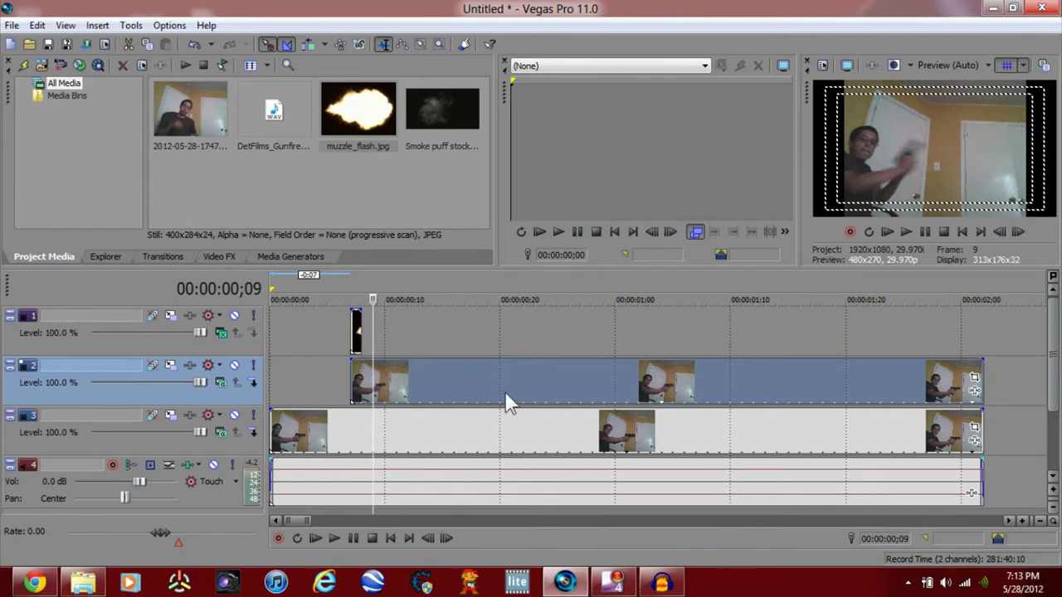
pyautogui.press('Left')
pyautogui.press('Right')
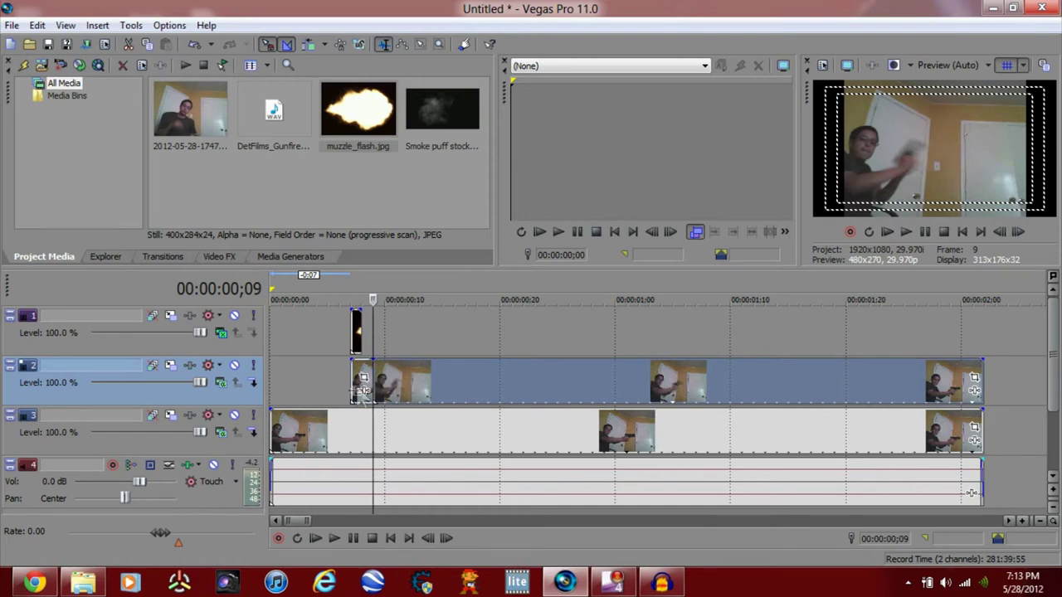
pyautogui.moveTo(411, 384); pyautogui.dragTo(1006, 385)
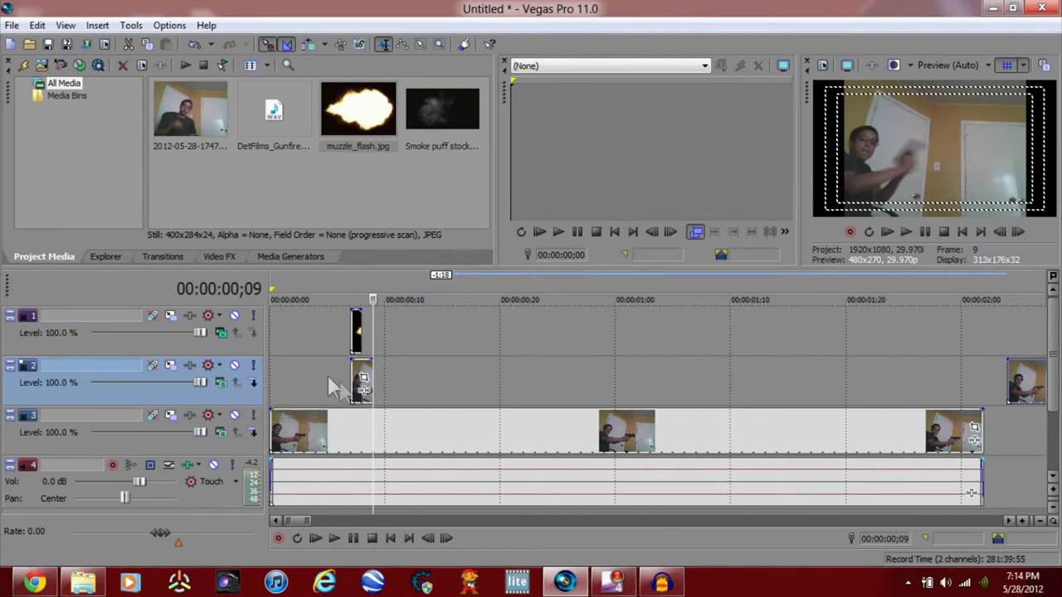
# - Set track 2's compositing mode to Add and check the brightened shot at 00:00:00;07
pyautogui.click(221, 382)
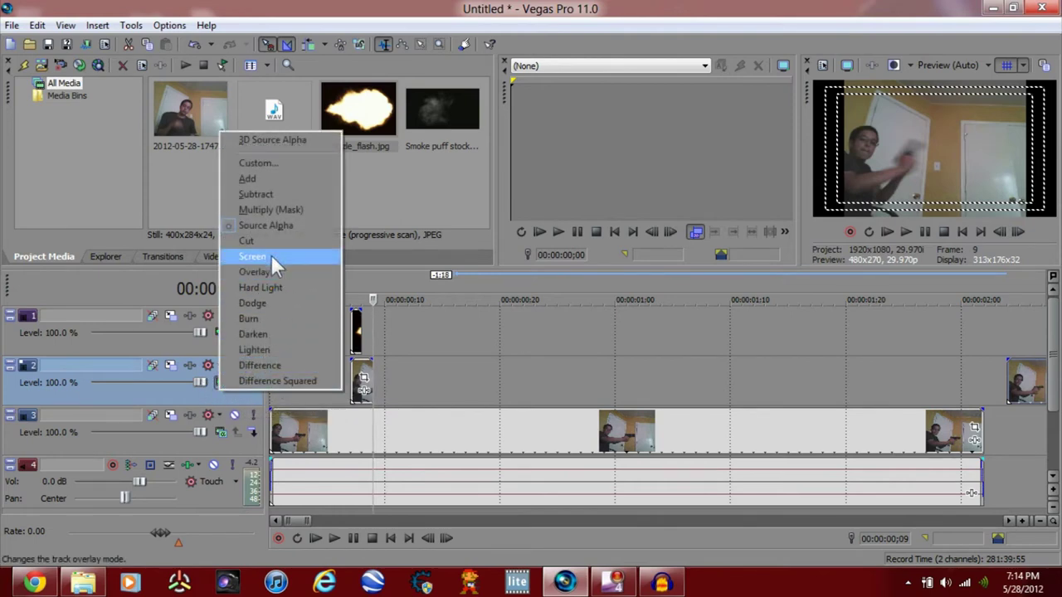
pyautogui.click(275, 183)
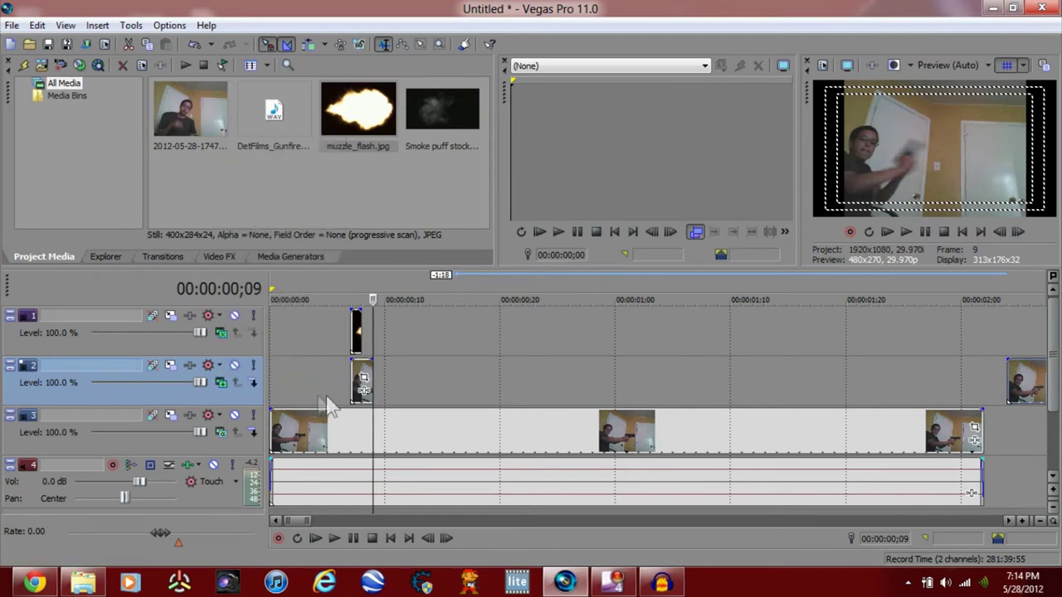
pyautogui.click(351, 382)
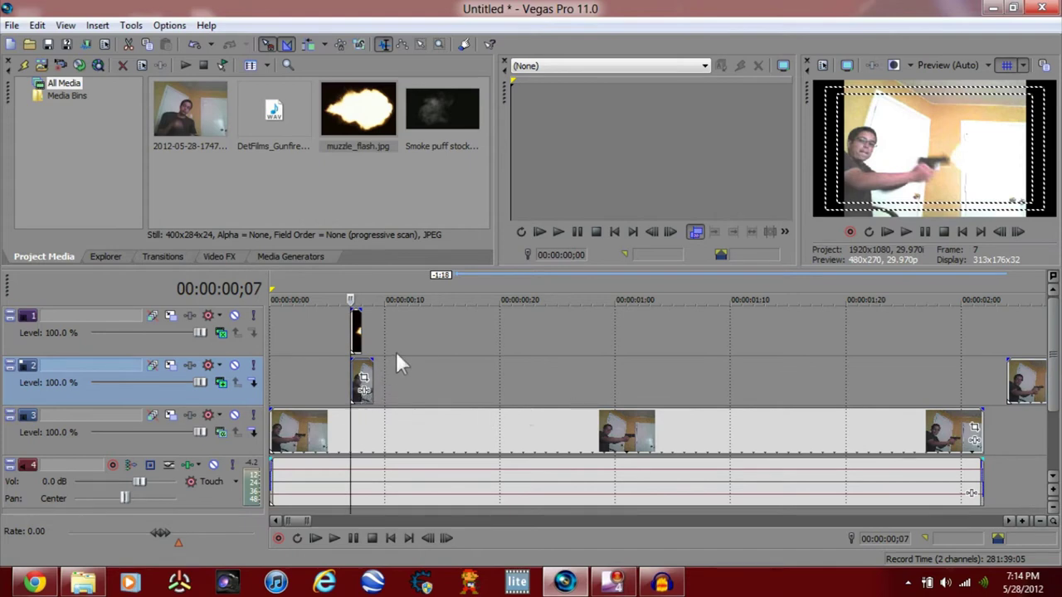
pyautogui.click(429, 390)
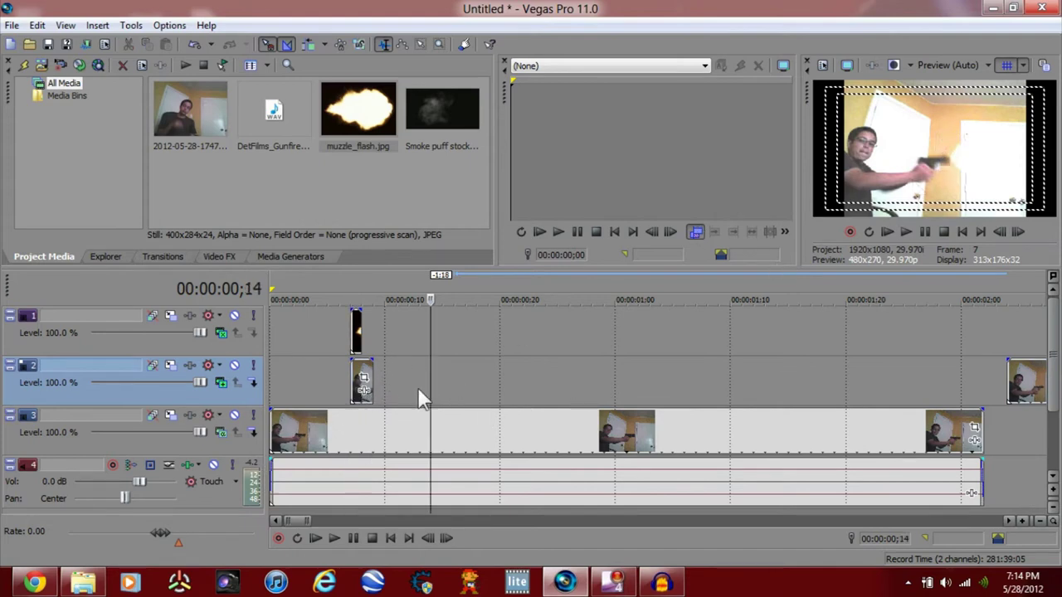
# - Open the Pan/Crop settings of the two-frame piece on track 2 and enable its mask for drawing
pyautogui.click(350, 396)
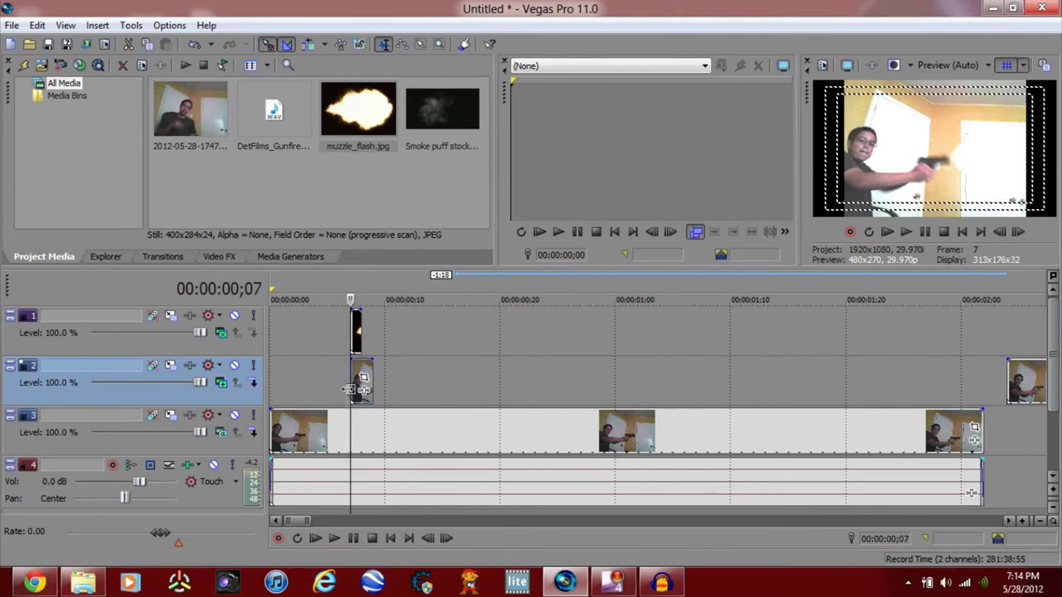
pyautogui.click(363, 380)
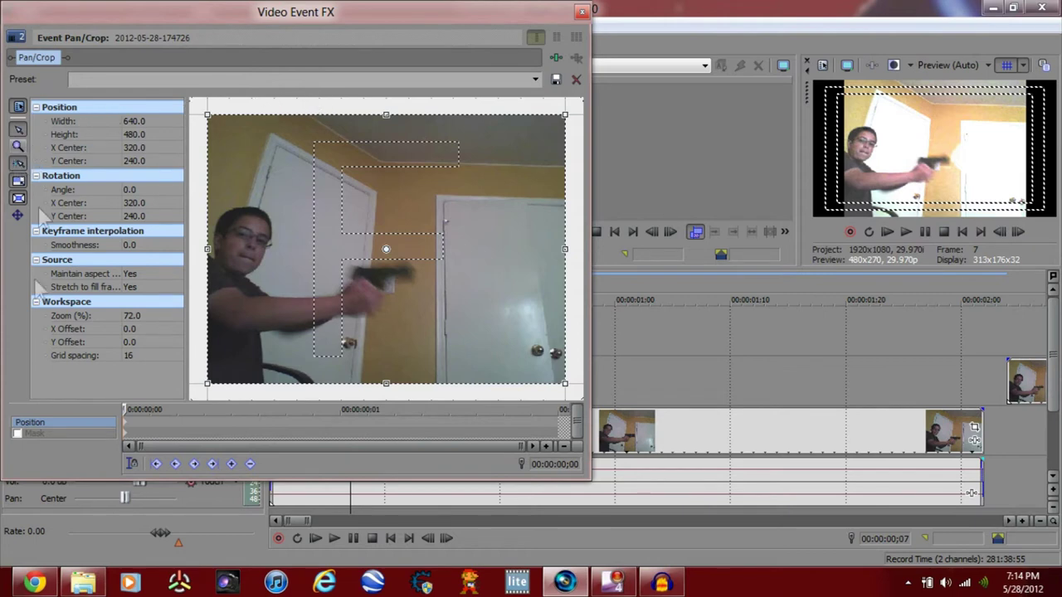
pyautogui.click(17, 433)
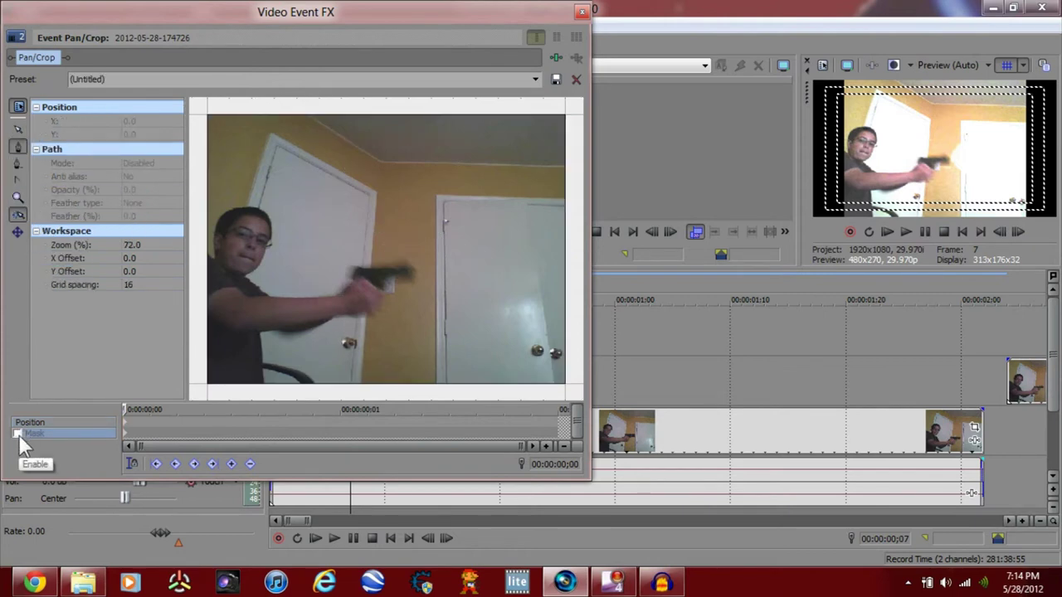
pyautogui.click(19, 148)
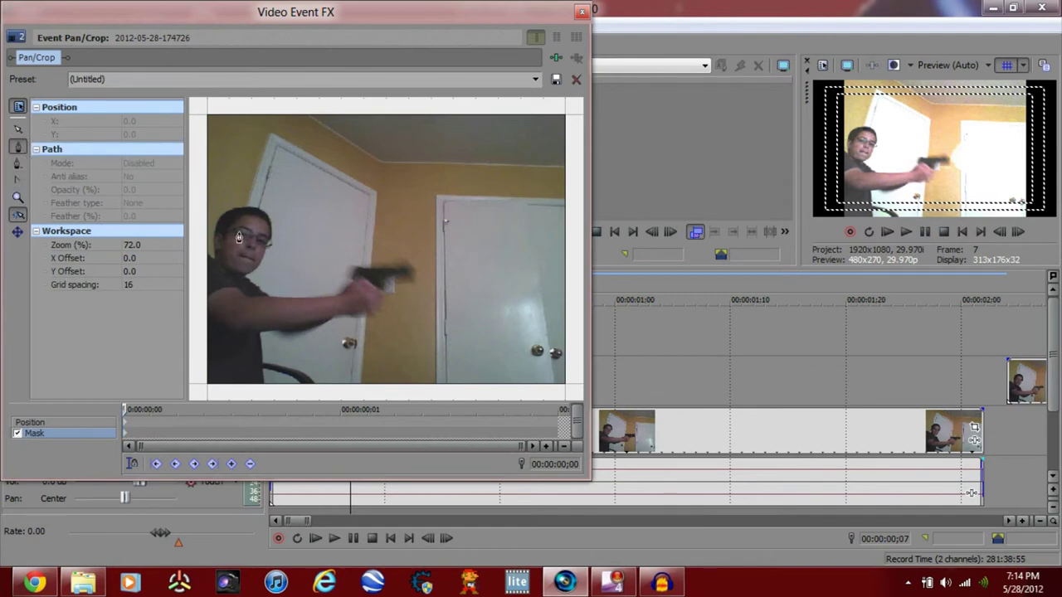
# - Draw a closed, rounded mask path from the gun around the muzzle flash area, covering the wall and most of the door in front
pyautogui.click(380, 264)
pyautogui.click(379, 233)
pyautogui.click(383, 214)
pyautogui.click(396, 190)
pyautogui.click(416, 170)
pyautogui.click(440, 170)
pyautogui.click(490, 176)
pyautogui.click(513, 187)
pyautogui.click(535, 211)
pyautogui.click(554, 223)
pyautogui.click(561, 247)
pyautogui.click(564, 273)
pyautogui.click(565, 315)
pyautogui.click(551, 336)
pyautogui.click(531, 345)
pyautogui.click(508, 350)
pyautogui.click(475, 350)
pyautogui.click(444, 350)
pyautogui.click(421, 346)
pyautogui.click(404, 335)
pyautogui.click(390, 316)
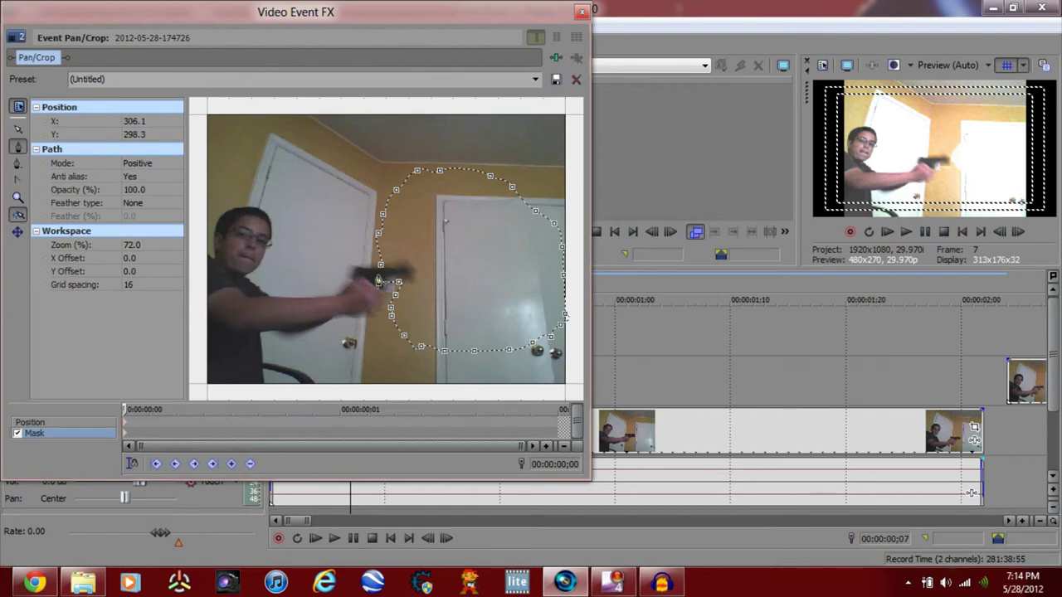
pyautogui.click(378, 282)
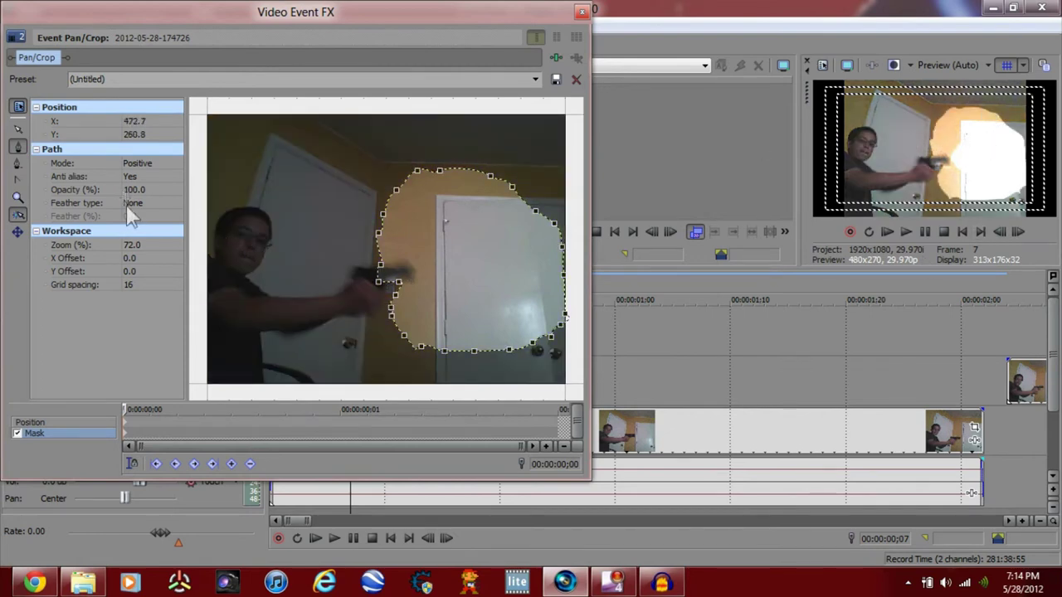
# - Set the flash mask's feather type to Out and its feather to 19.5%
pyautogui.click(161, 203)
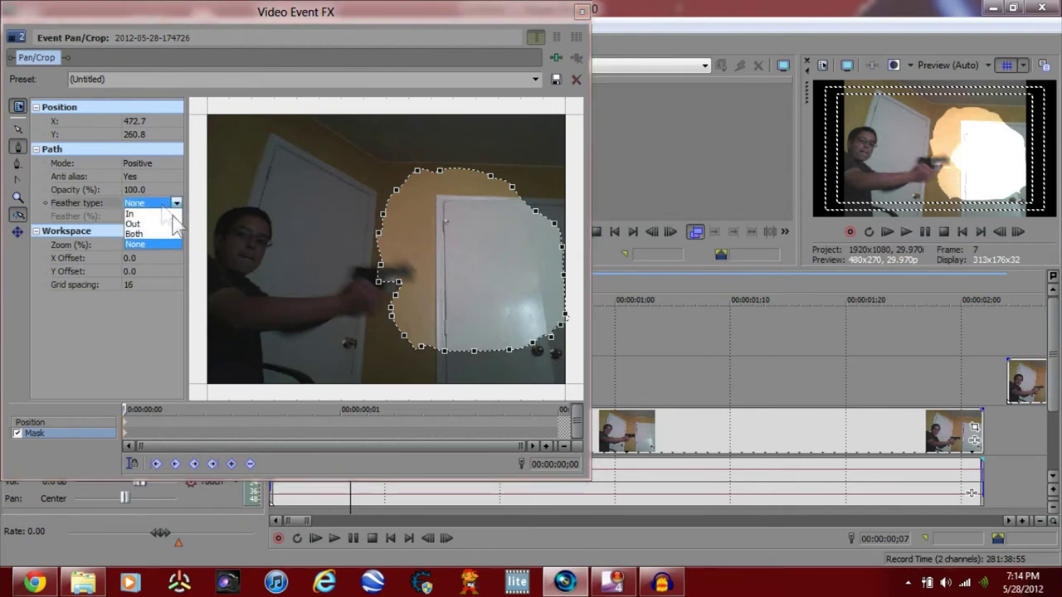
pyautogui.click(140, 225)
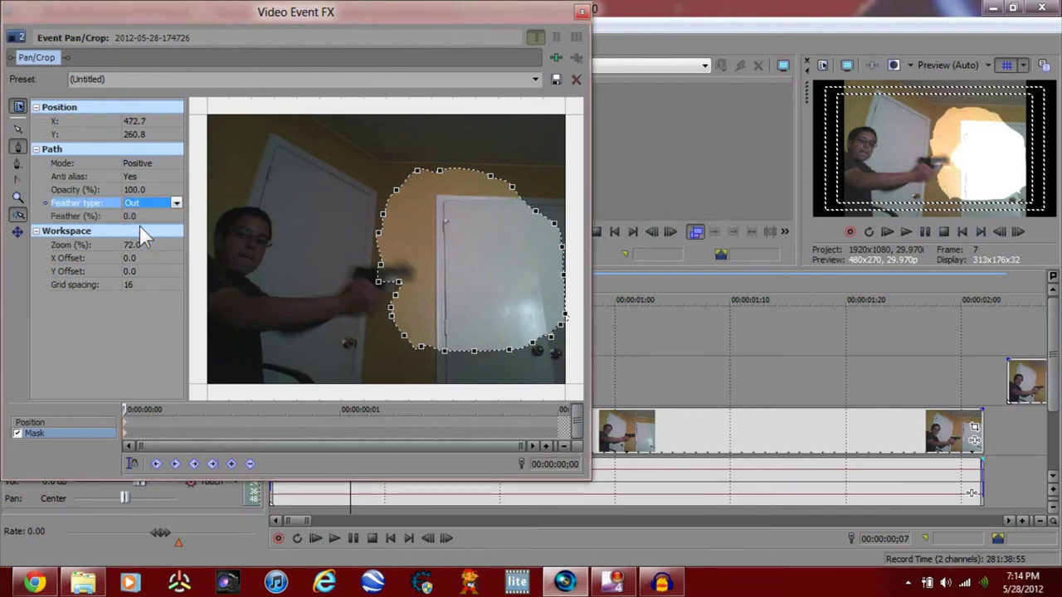
pyautogui.click(140, 217)
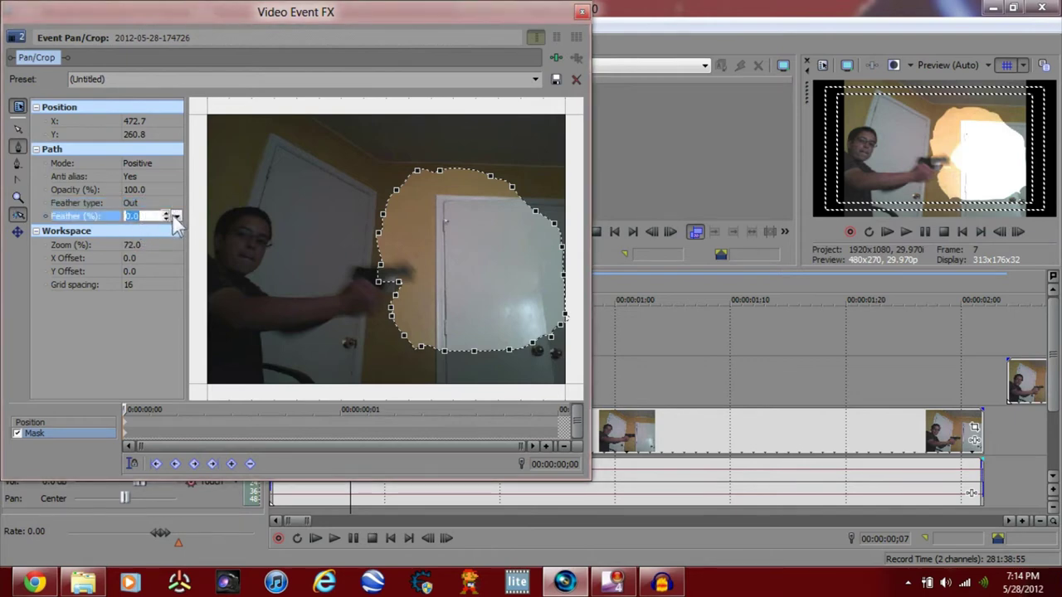
pyautogui.moveTo(166, 217); pyautogui.dragTo(168, 139)
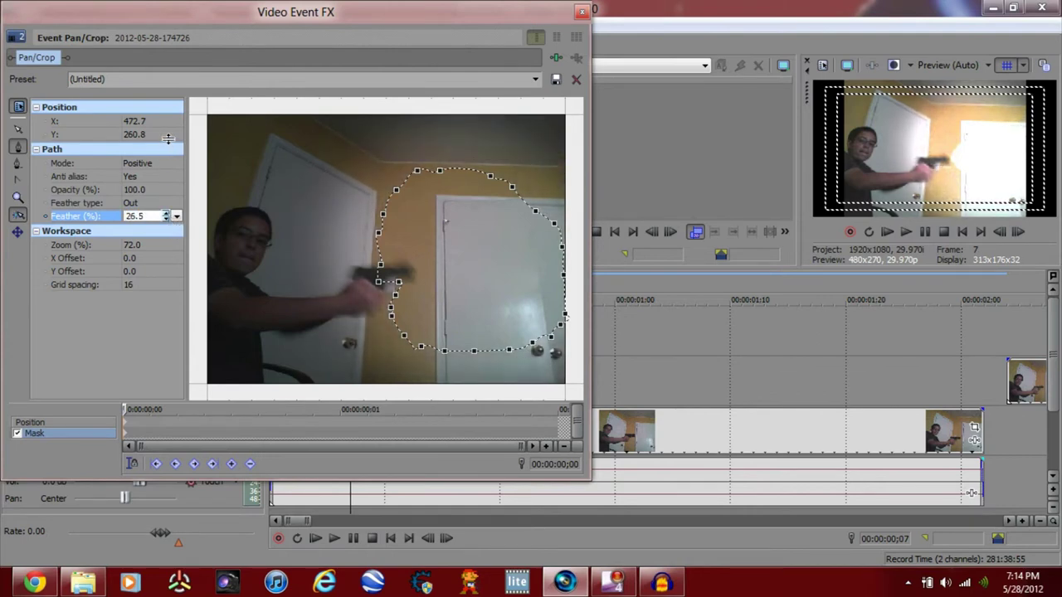
pyautogui.moveTo(167, 180)
pyautogui.mouseDown()
pyautogui.moveTo(169, 284)
pyautogui.moveTo(174, 167)
pyautogui.mouseUp()
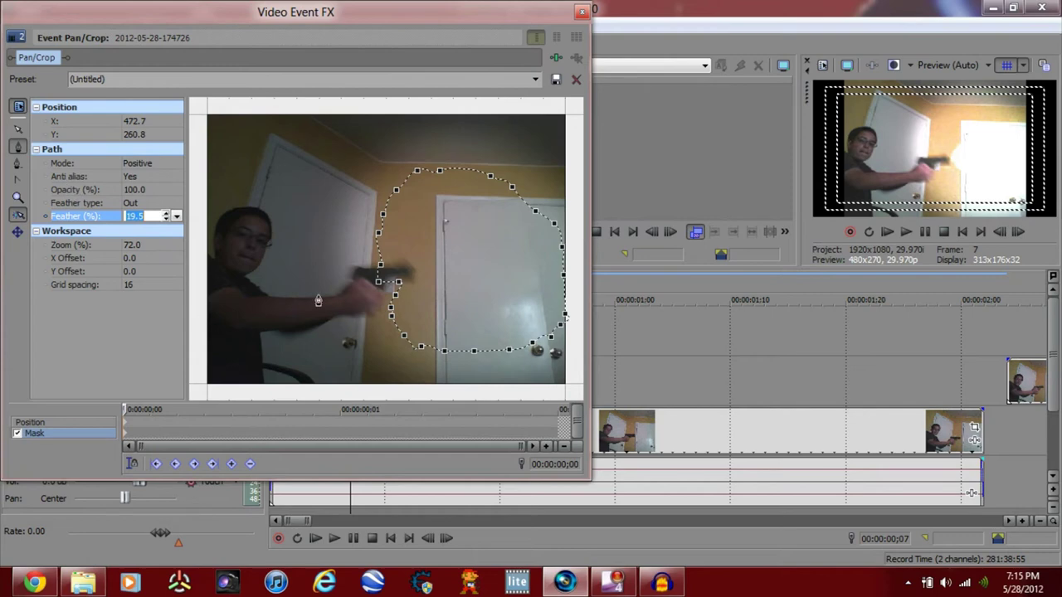
# - Add a closed mask path over the forearm and feather it with type Both at about 10%
pyautogui.click(264, 317)
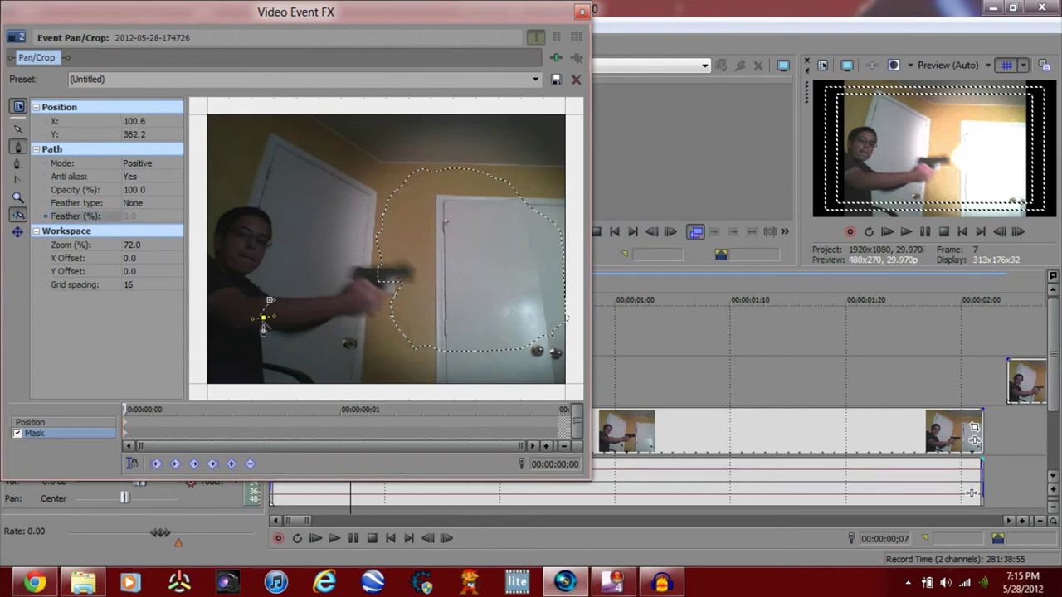
pyautogui.click(328, 316)
pyautogui.click(270, 301)
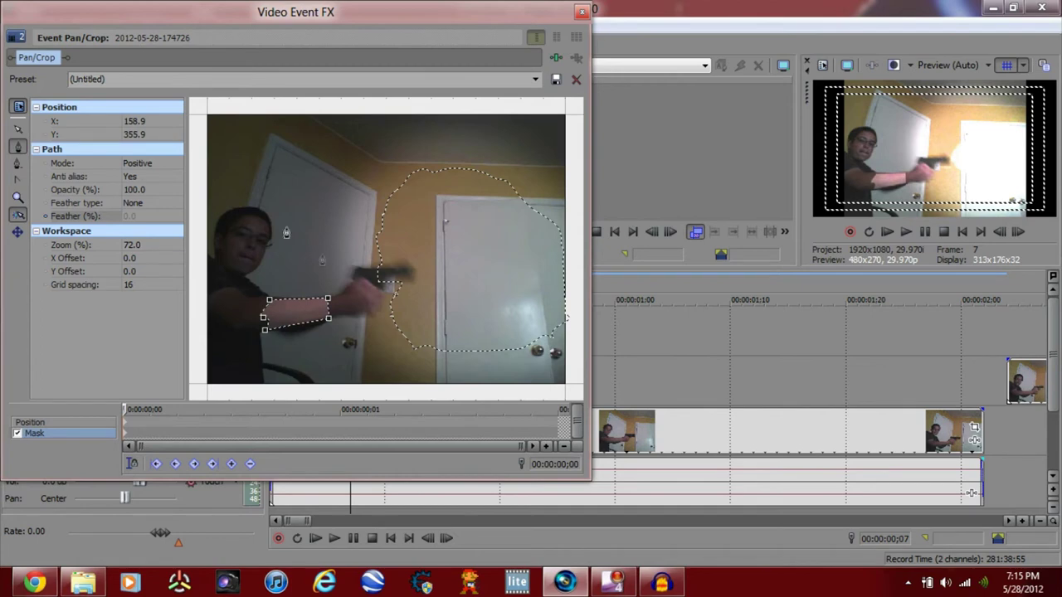
pyautogui.click(150, 203)
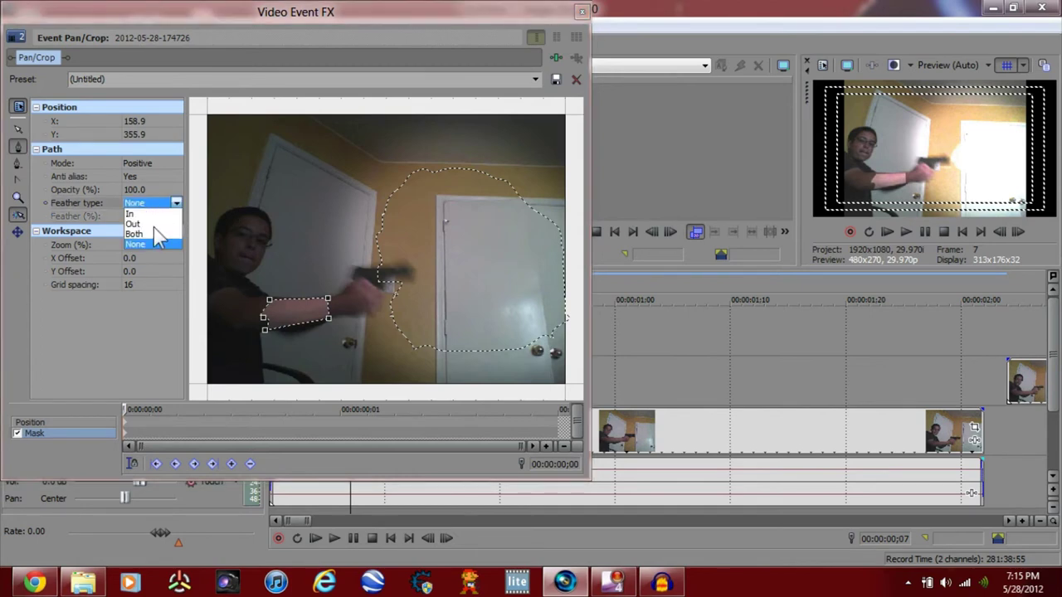
pyautogui.click(144, 234)
pyautogui.click(149, 215)
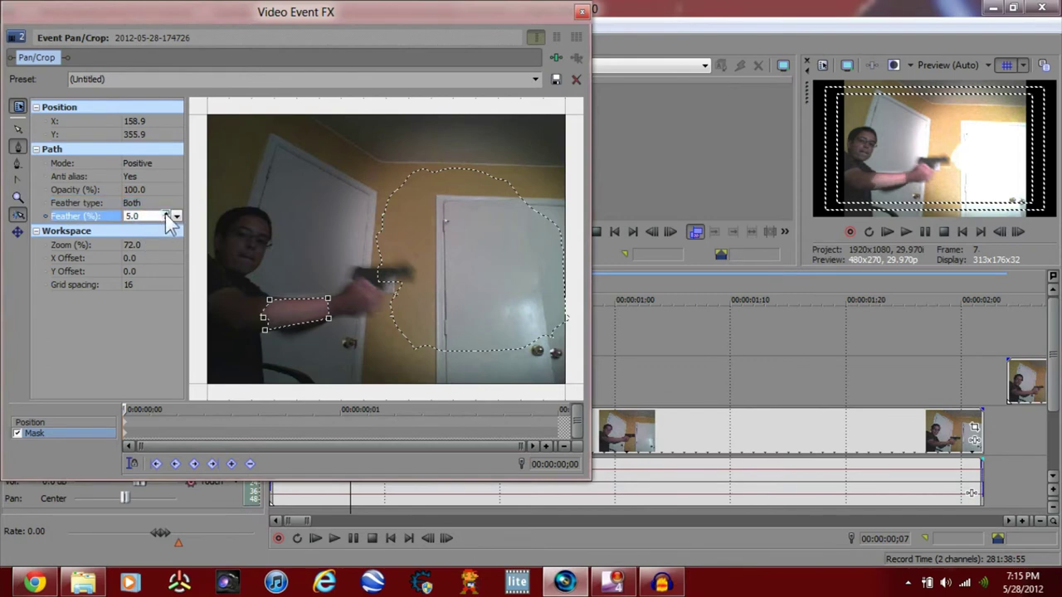
pyautogui.moveTo(166, 202); pyautogui.dragTo(166, 193)
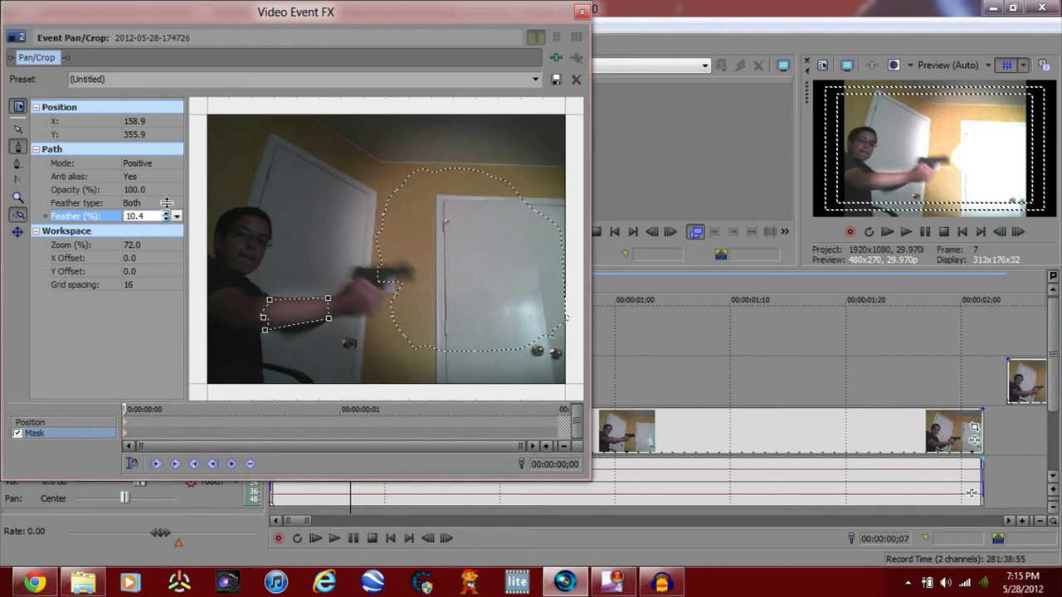
# - Add a closed mask path over the hand holding the gun and soften it with feather type Both
pyautogui.click(348, 291)
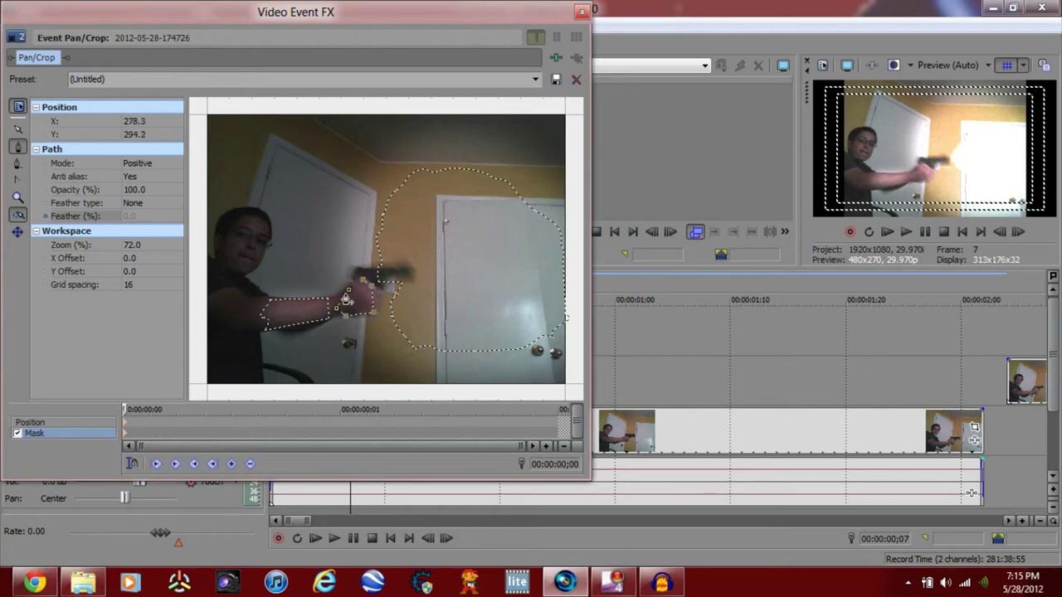
pyautogui.click(152, 203)
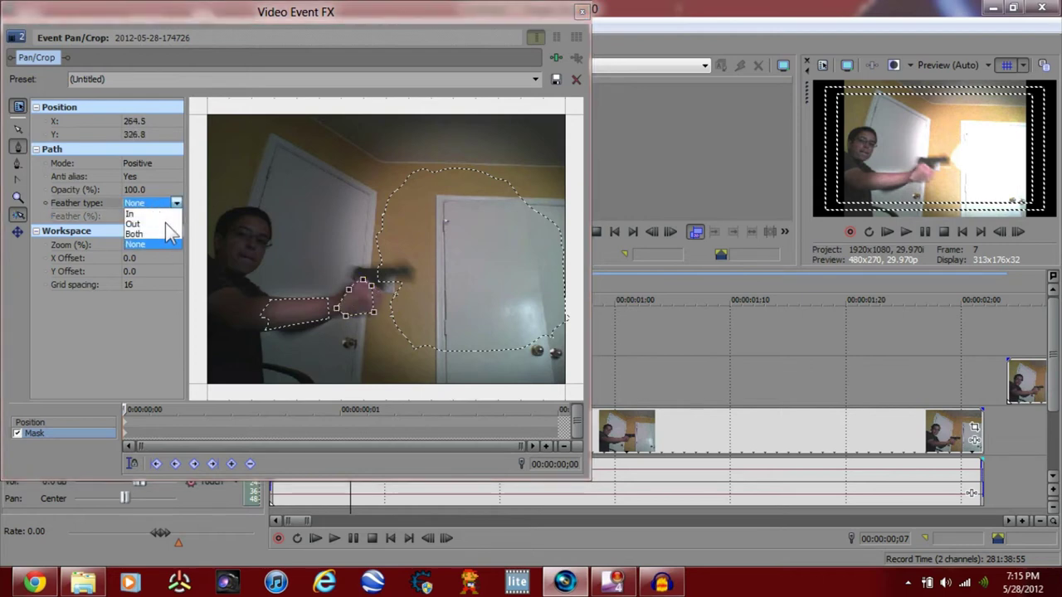
pyautogui.click(160, 233)
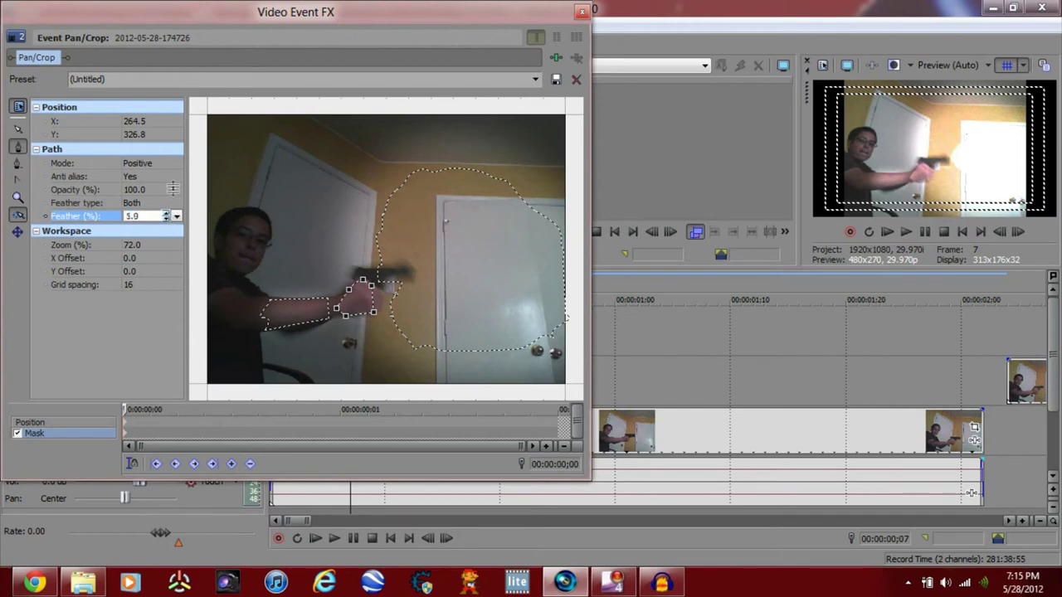
pyautogui.press('Return')
# - Mask the side of the face toward the flash, set feather type Both at 8.8%, and close the Pan/Crop settings
pyautogui.click(263, 220)
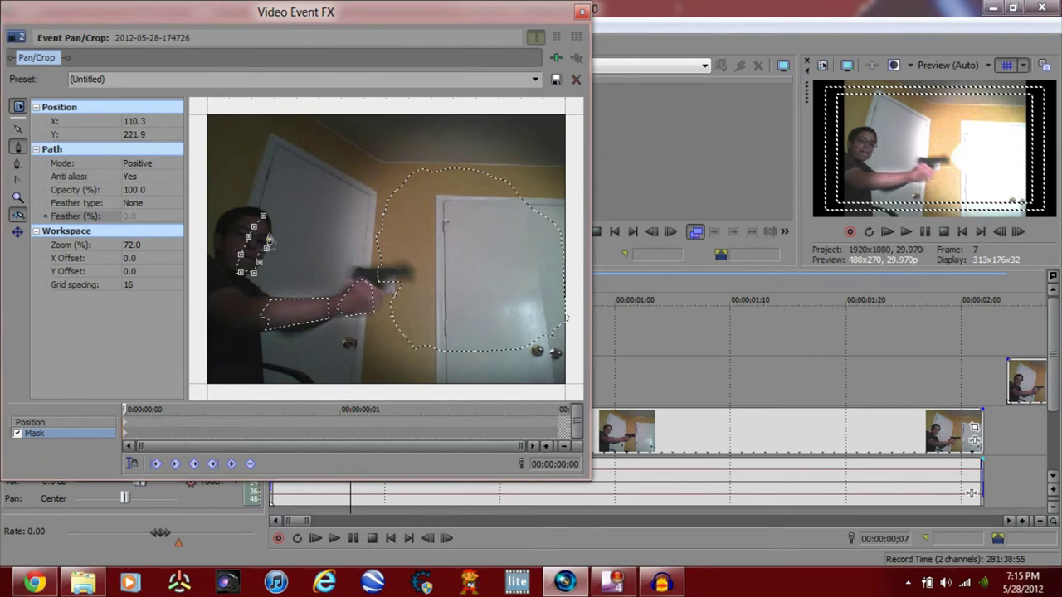
pyautogui.click(267, 229)
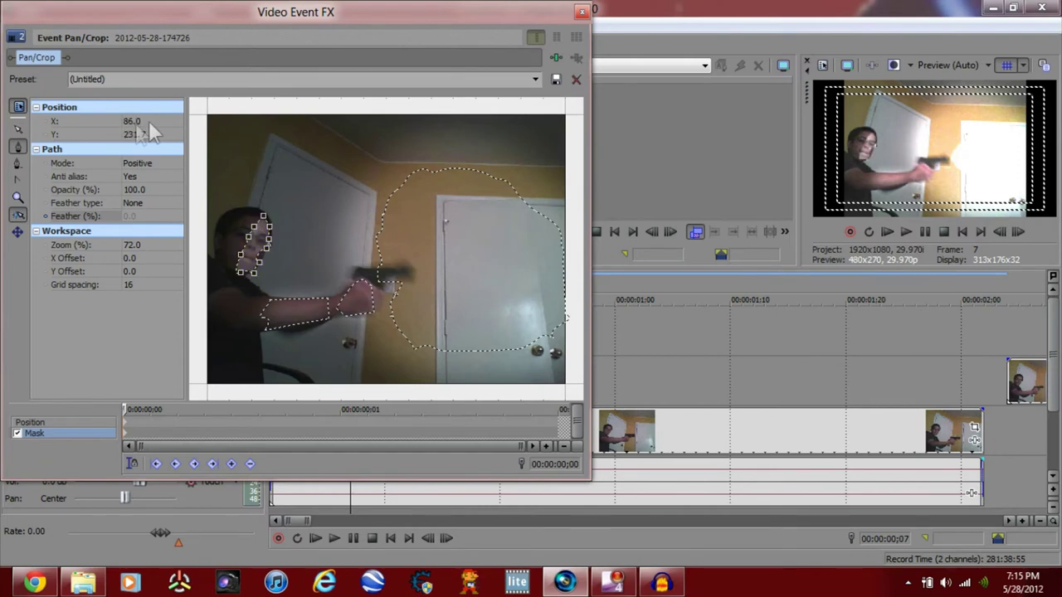
pyautogui.click(162, 204)
pyautogui.click(166, 242)
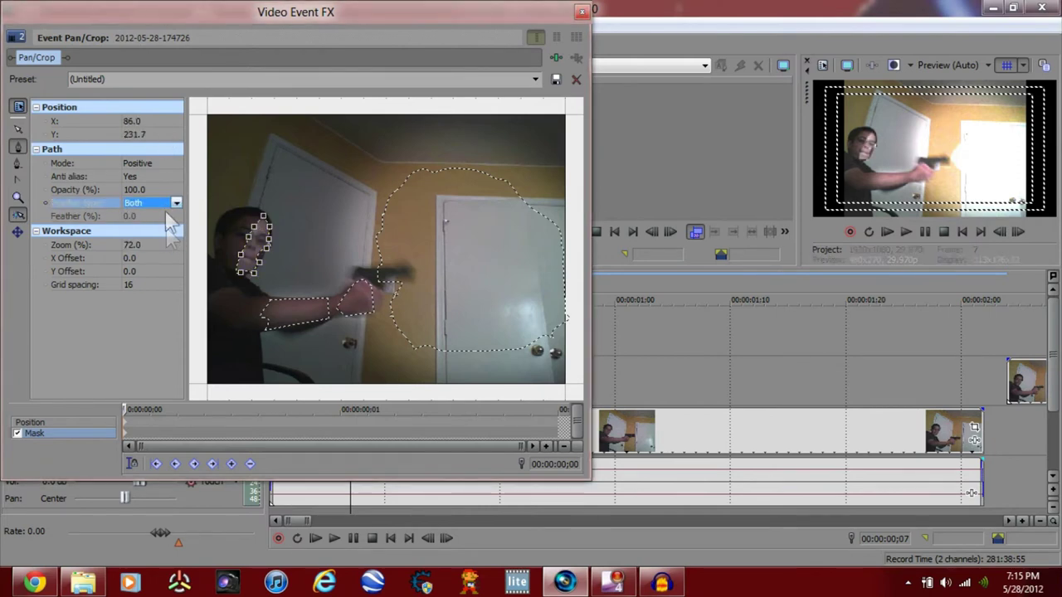
pyautogui.moveTo(166, 217); pyautogui.dragTo(165, 180)
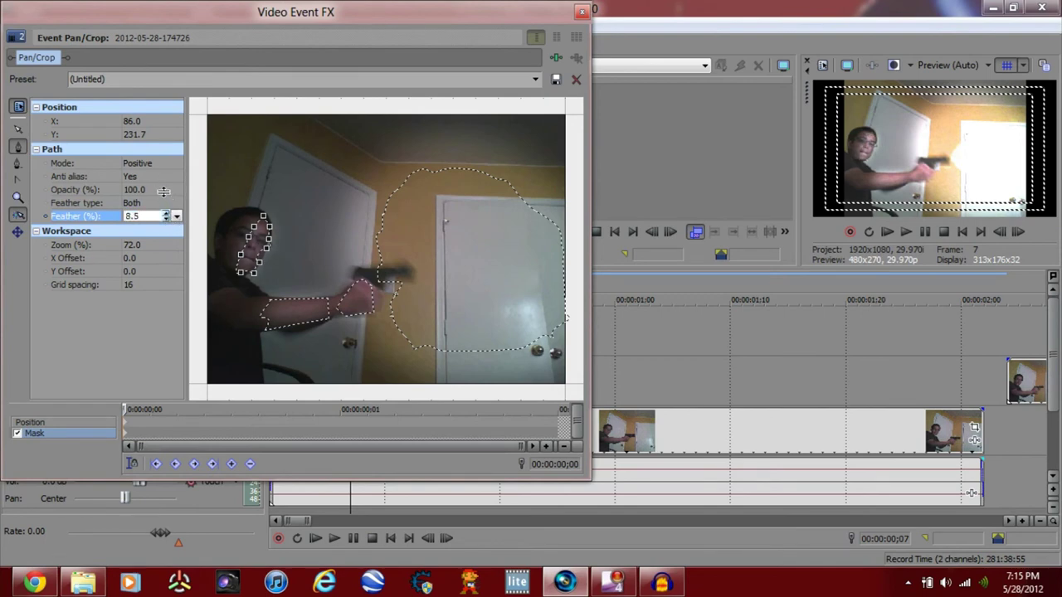
pyautogui.press('Return')
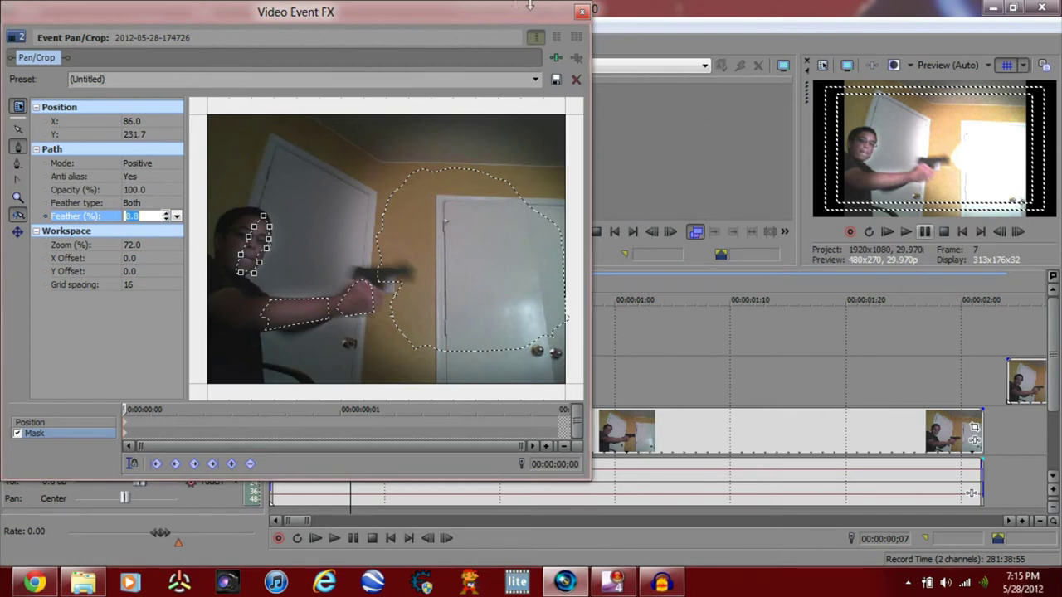
pyautogui.click(577, 13)
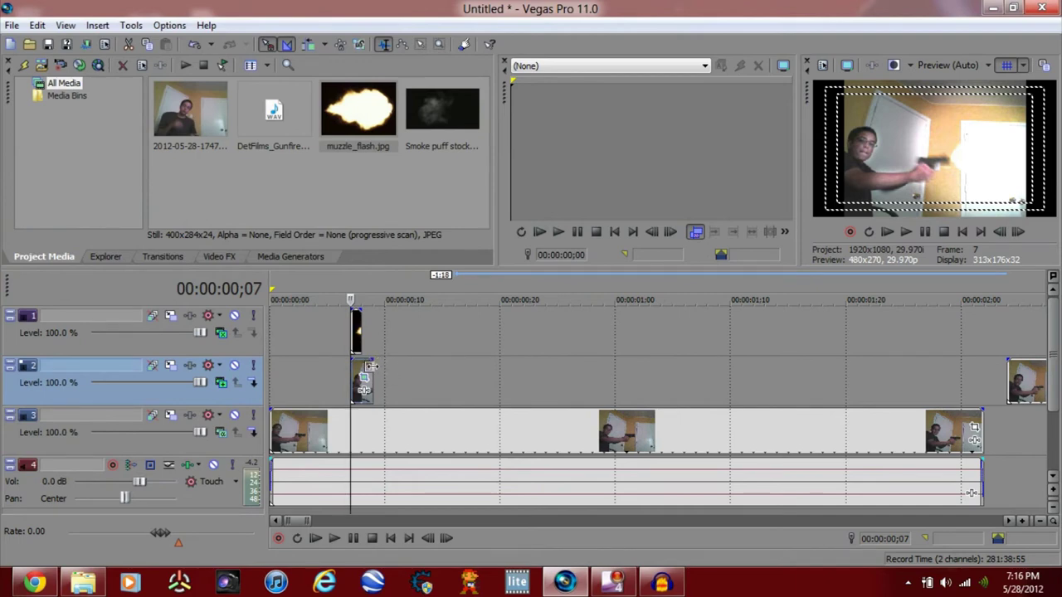
# - Add a one-frame fade-out to the end of the track 2 piece and give it the linear fade curve
pyautogui.moveTo(376, 357); pyautogui.dragTo(362, 358)
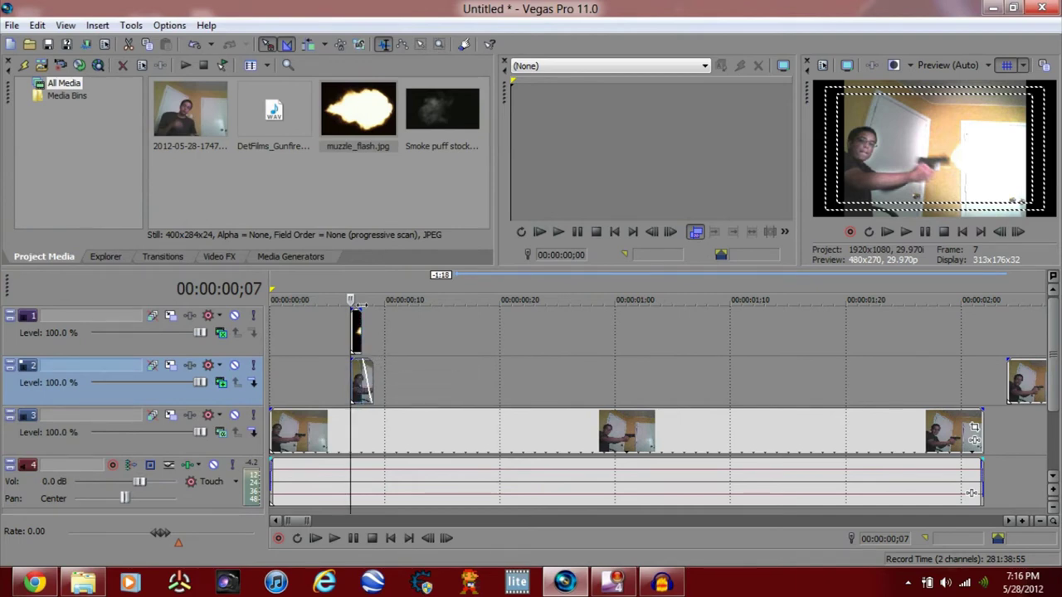
pyautogui.rightClick(366, 378)
pyautogui.click(360, 376)
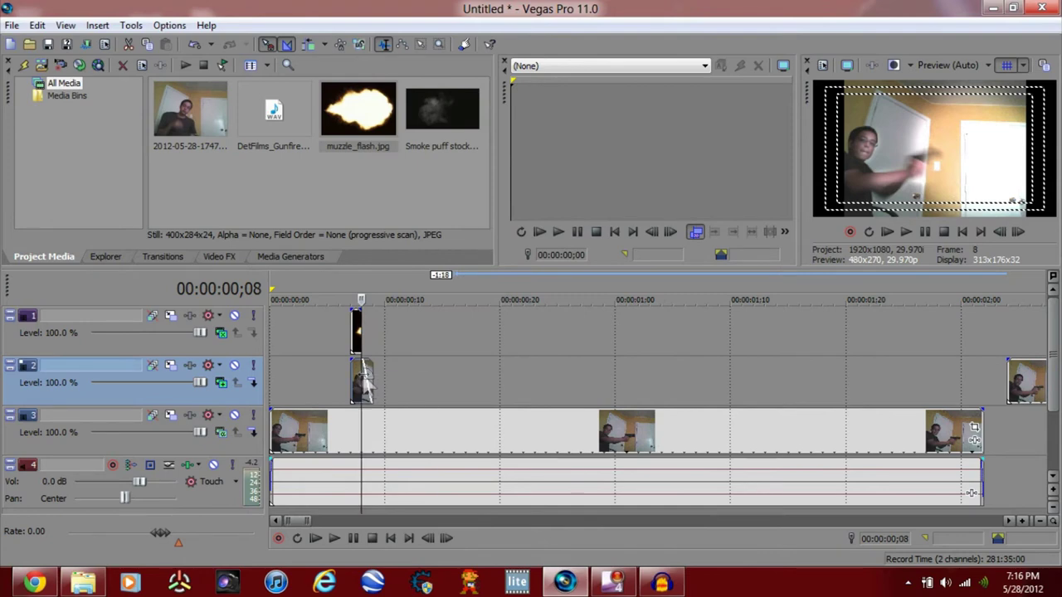
pyautogui.rightClick(364, 377)
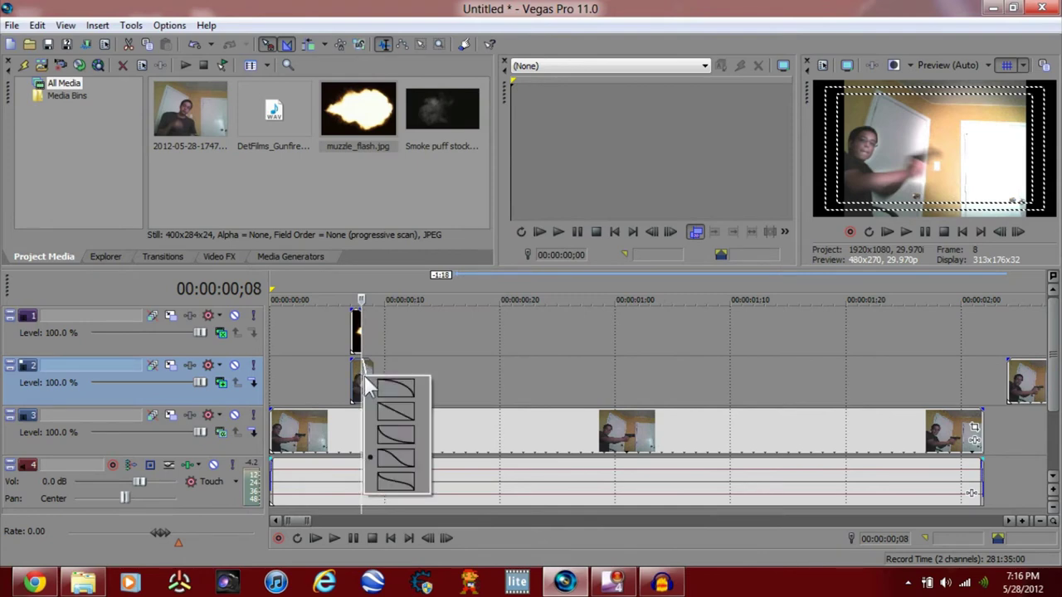
pyautogui.click(401, 410)
# - Play the shot through the muzzle flash to check the lighting and return to 00:00:00;07
pyautogui.press('space')
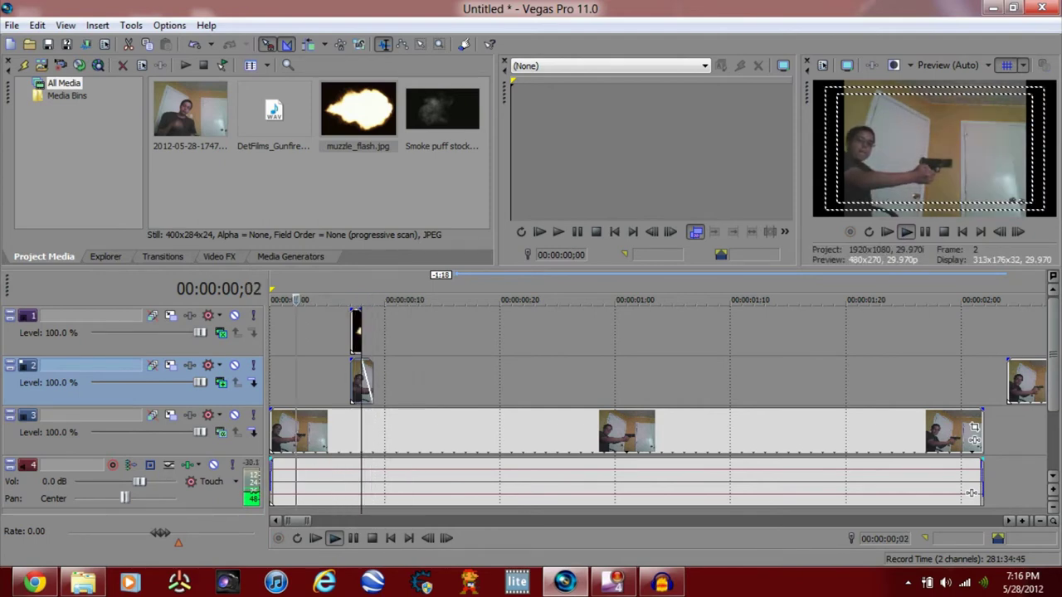
pyautogui.press('space')
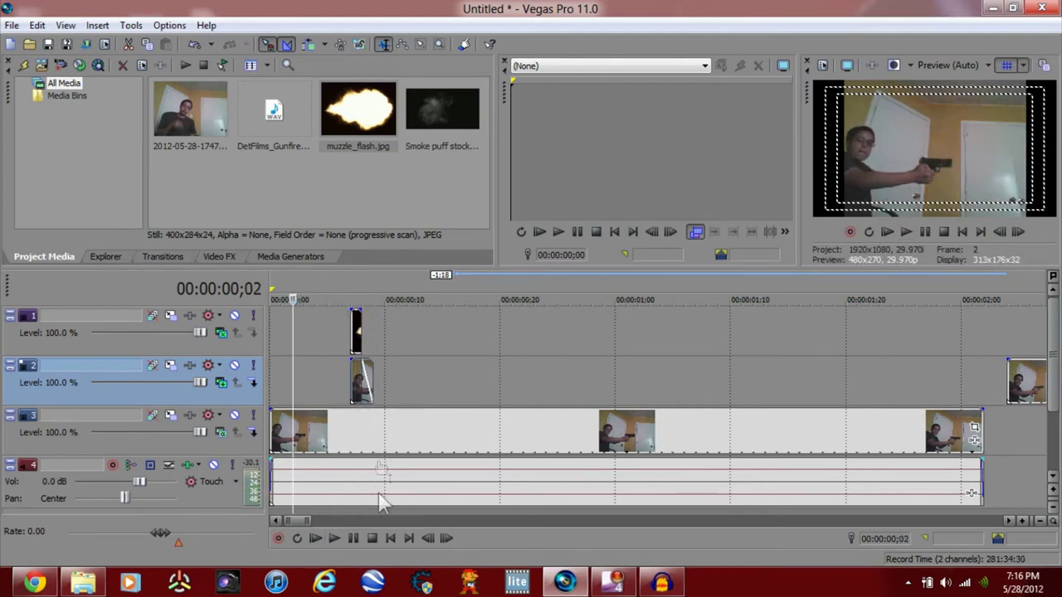
pyautogui.click(333, 538)
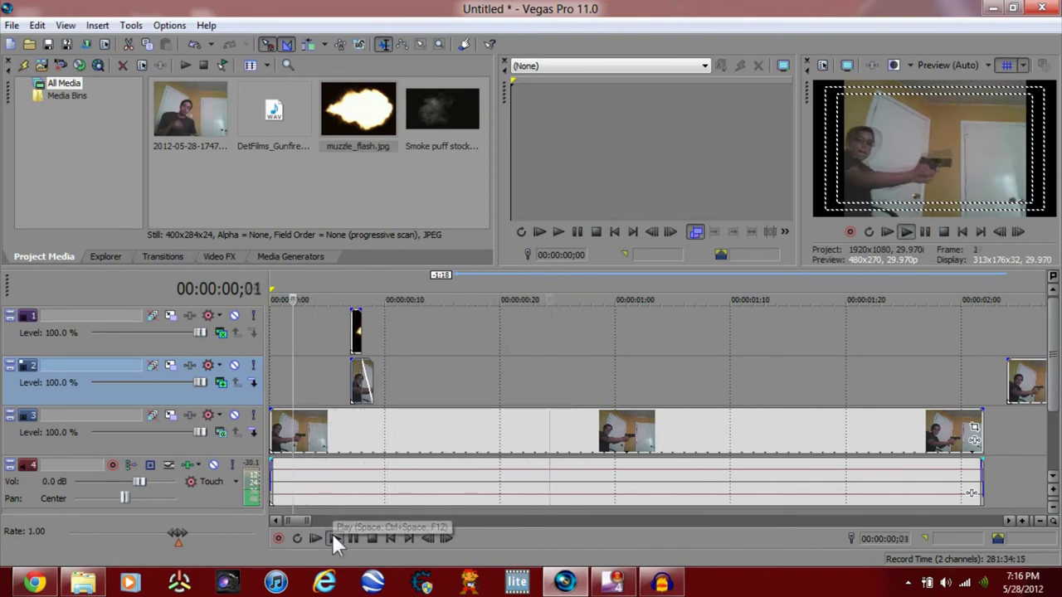
pyautogui.click(352, 537)
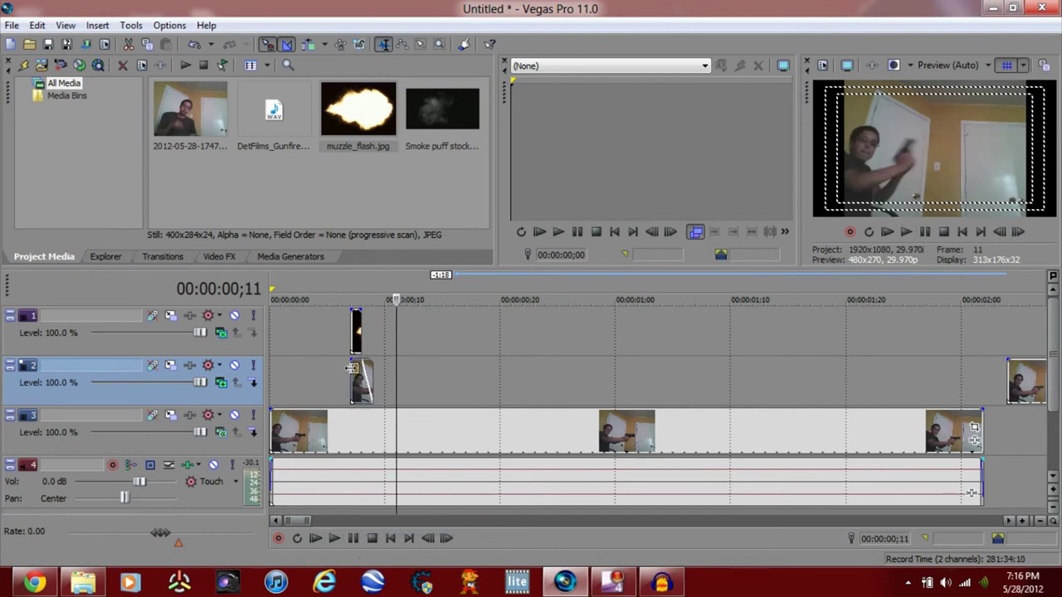
pyautogui.click(354, 368)
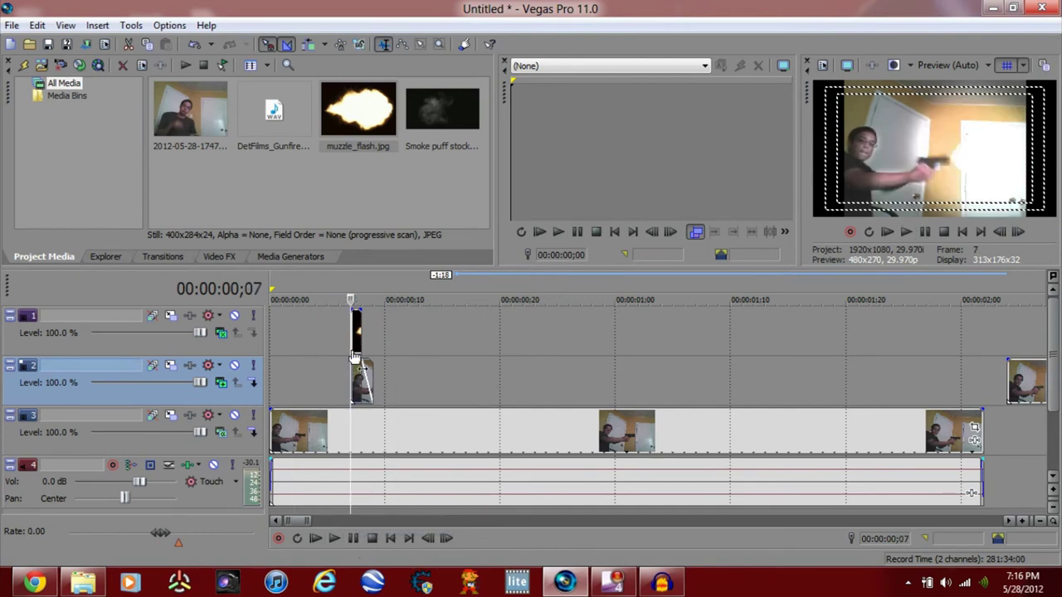
# - Place DetFilms_Gunfire.wav on a new audio track above the flash track, starting at the beginning of the timeline
pyautogui.rightClick(245, 350)
pyautogui.click(229, 345)
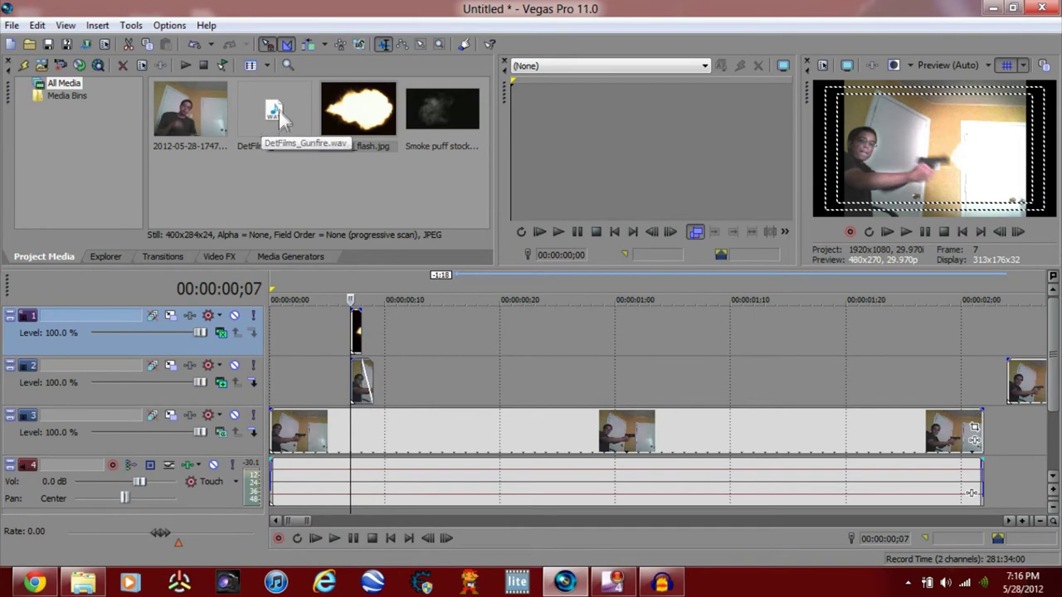
pyautogui.moveTo(264, 114); pyautogui.dragTo(282, 327)
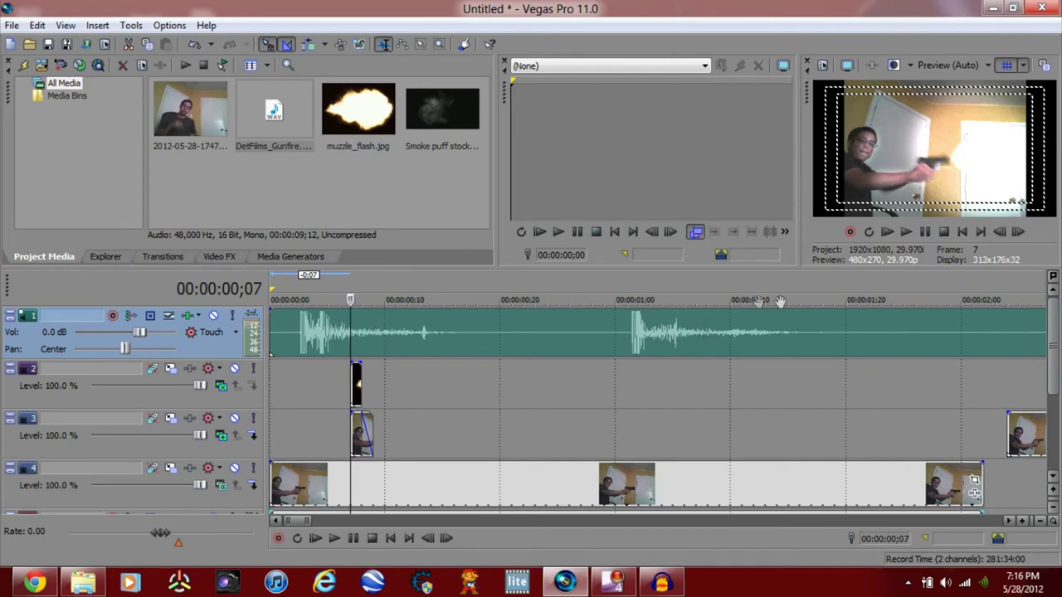
# - Delete the gunfire sound from track 1 and open DetFilms_Gunfire.wav in the Trimmer
pyautogui.rightClick(663, 340)
pyautogui.click(707, 339)
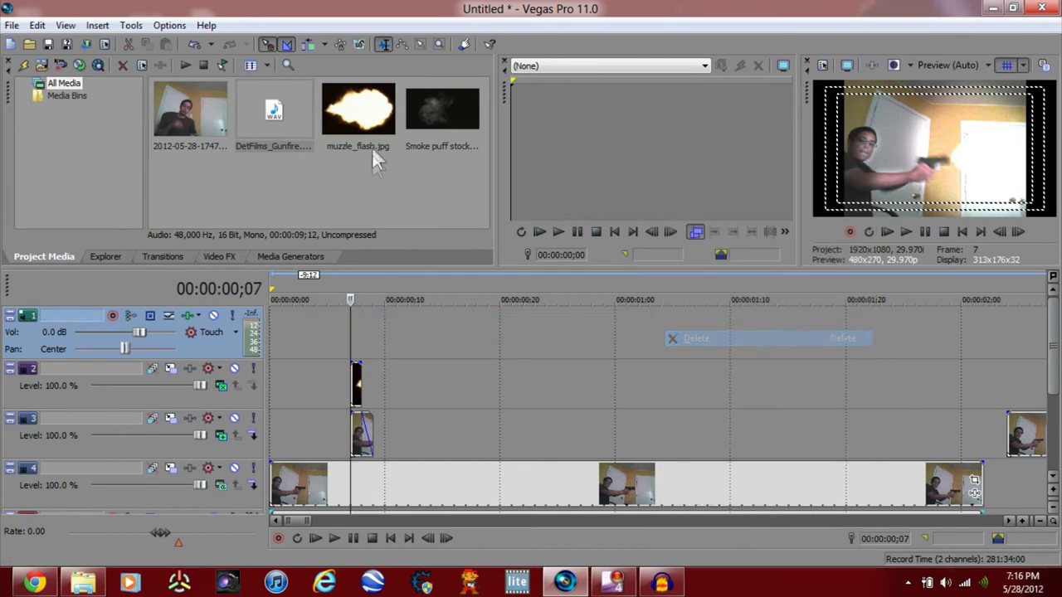
pyautogui.rightClick(283, 129)
pyautogui.click(328, 138)
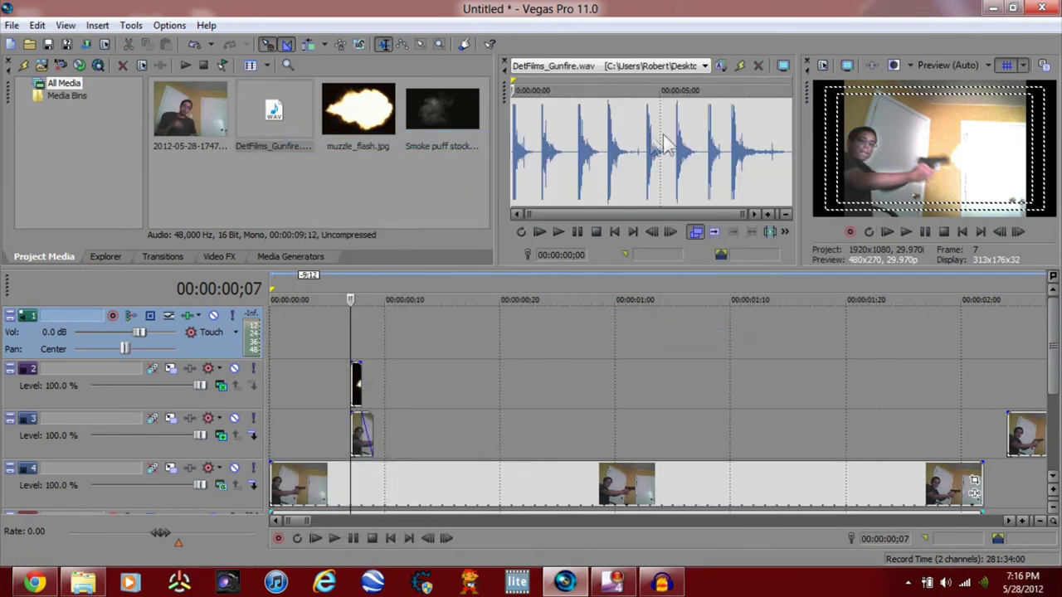
pyautogui.click(535, 155)
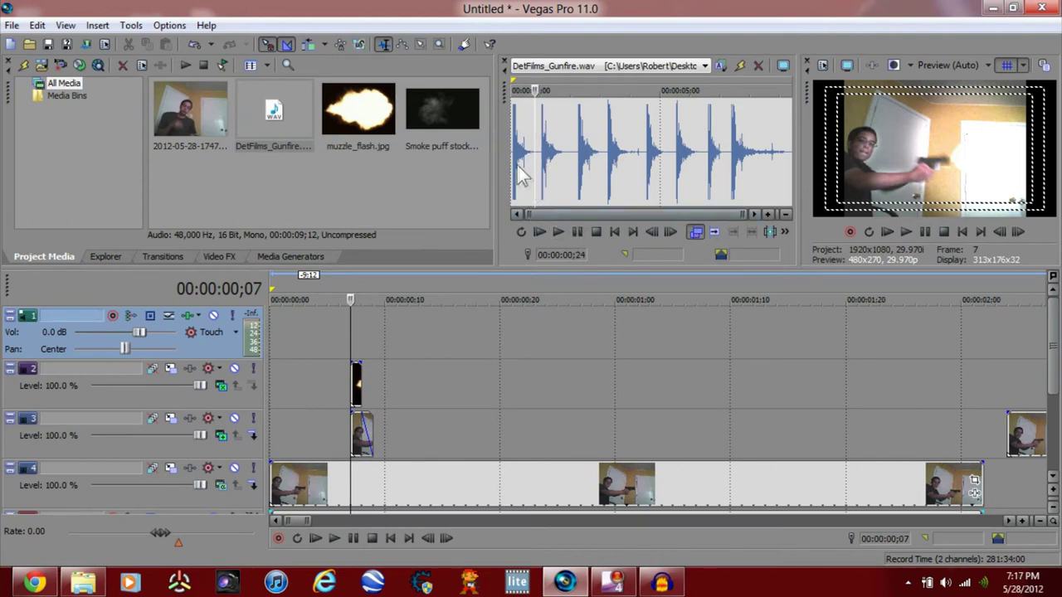
# - Select the first gunshot in the Trimmer from 00:00:00;00 to 00:00:01;00 and create a subclip from it
pyautogui.moveTo(513, 84); pyautogui.dragTo(540, 79)
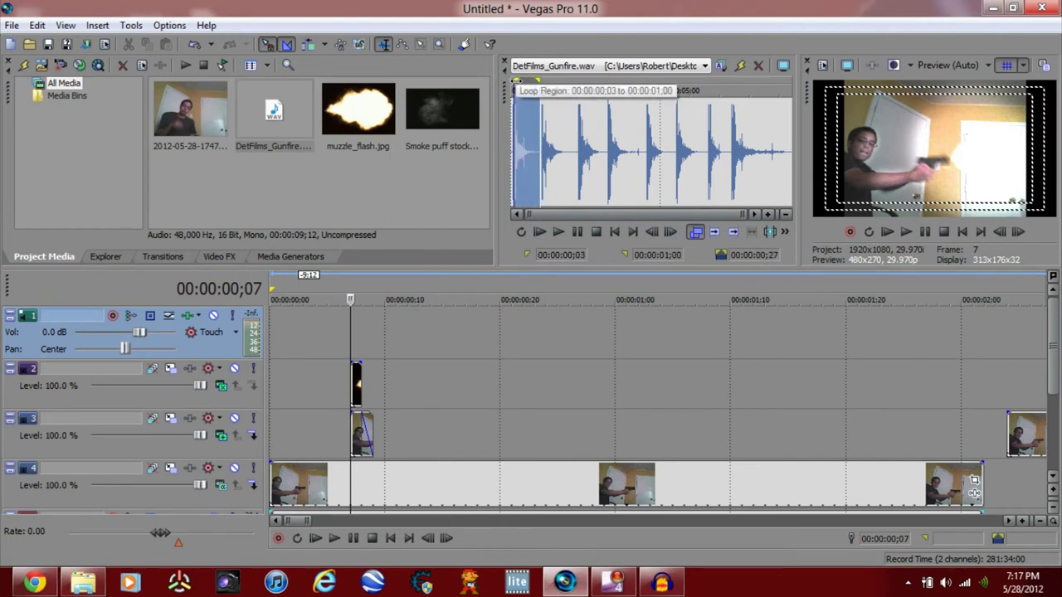
pyautogui.moveTo(516, 83); pyautogui.dragTo(511, 86)
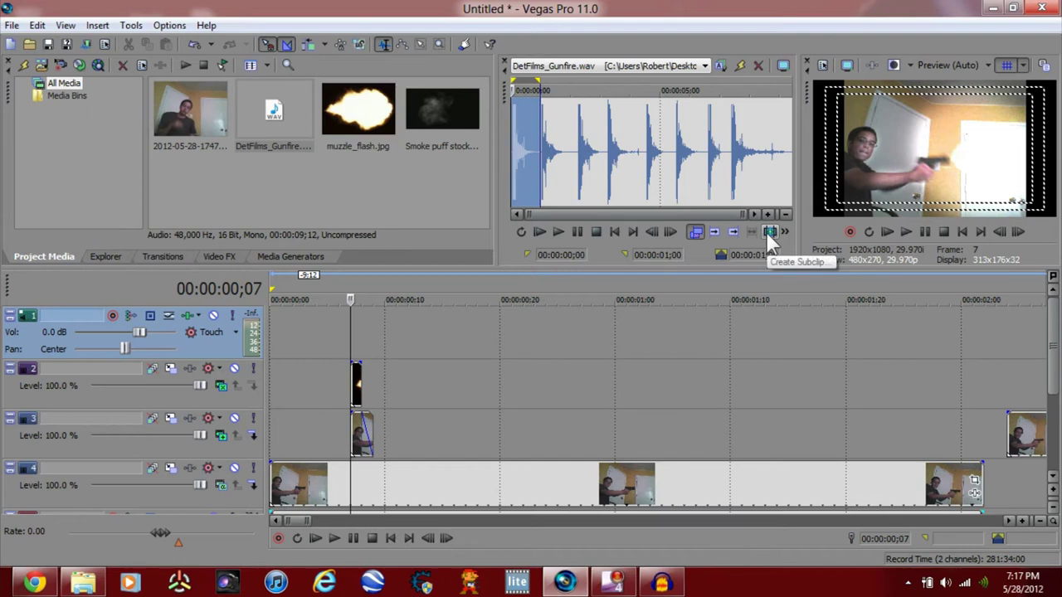
pyautogui.click(767, 232)
pyautogui.click(544, 238)
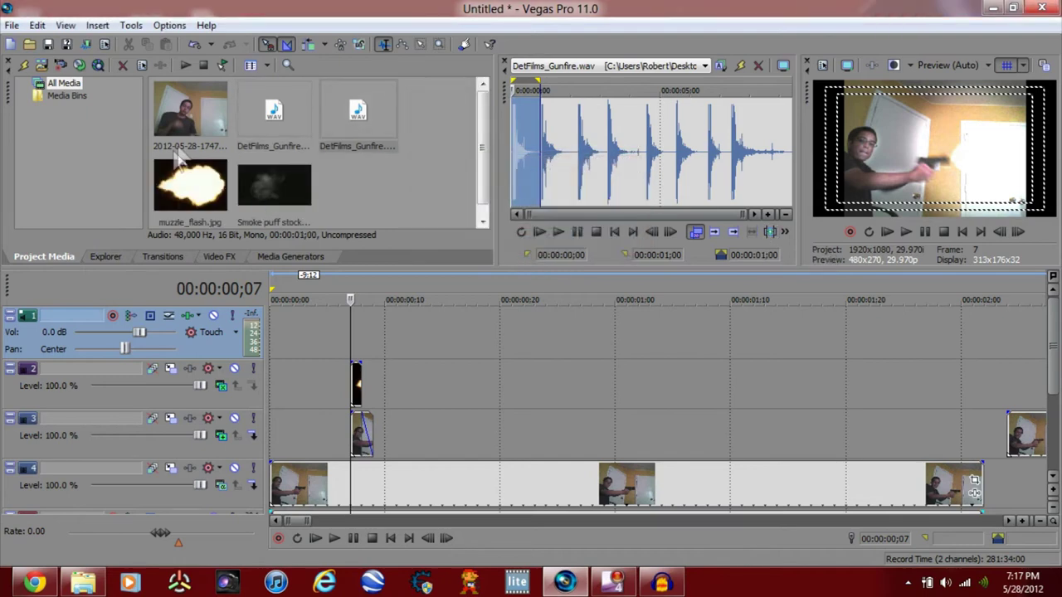
# - Place the gunshot subclip on track 1 at 00:00:00;07 and trim off its silent start and its quiet tail
pyautogui.moveTo(355, 121); pyautogui.dragTo(356, 325)
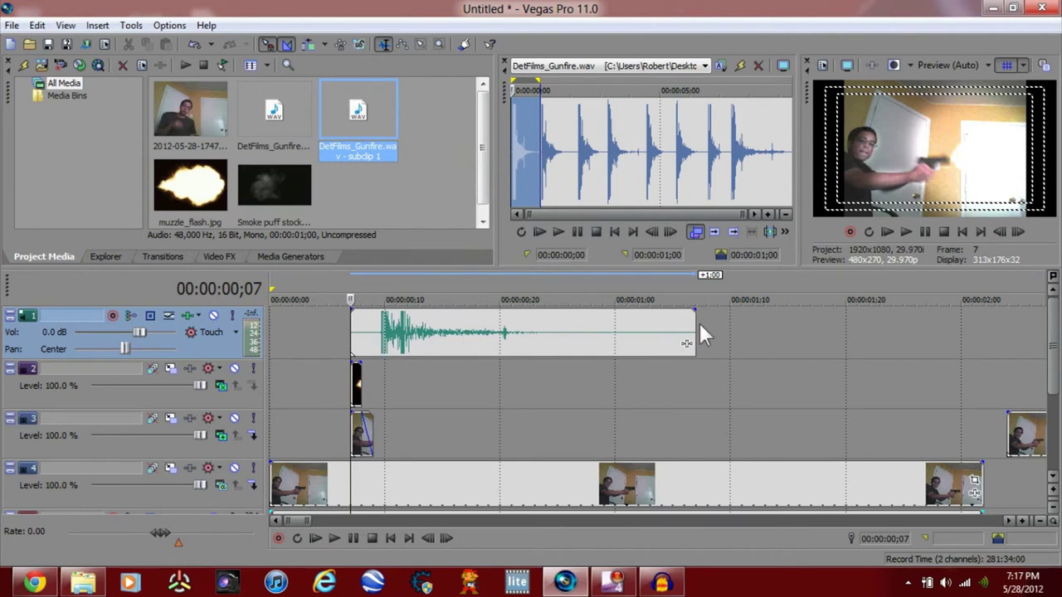
pyautogui.moveTo(694, 323); pyautogui.dragTo(545, 324)
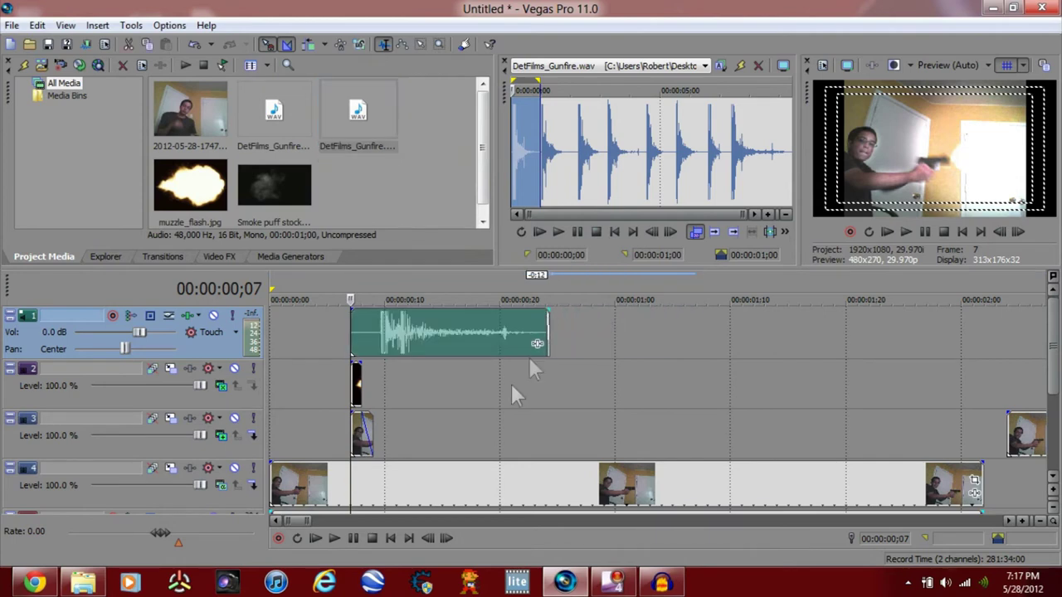
pyautogui.scroll(4, 511, 383)
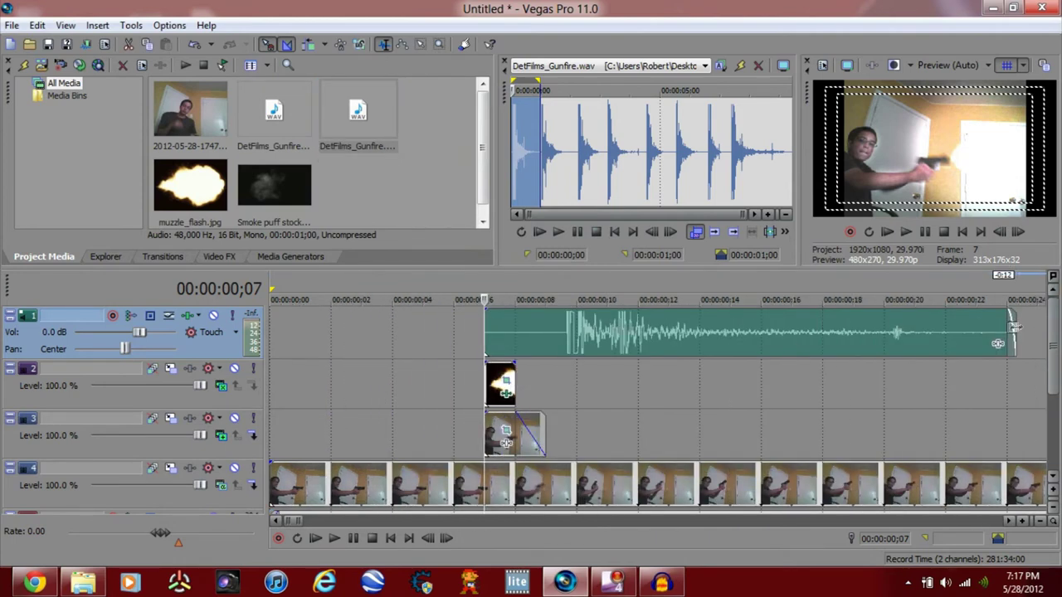
pyautogui.click(1012, 324)
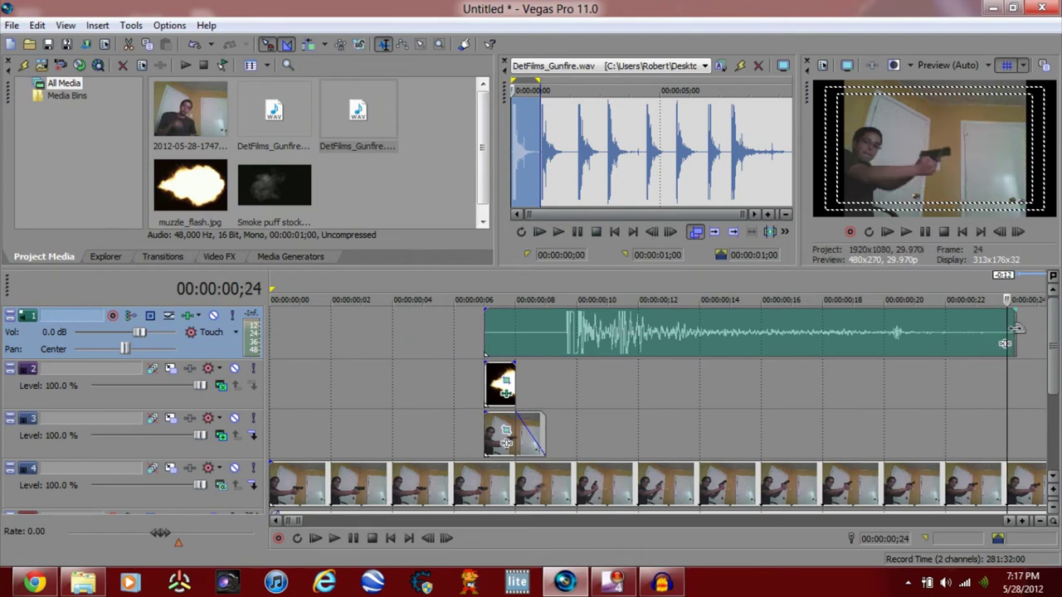
pyautogui.moveTo(1010, 335); pyautogui.dragTo(838, 344)
pyautogui.moveTo(483, 341); pyautogui.dragTo(553, 340)
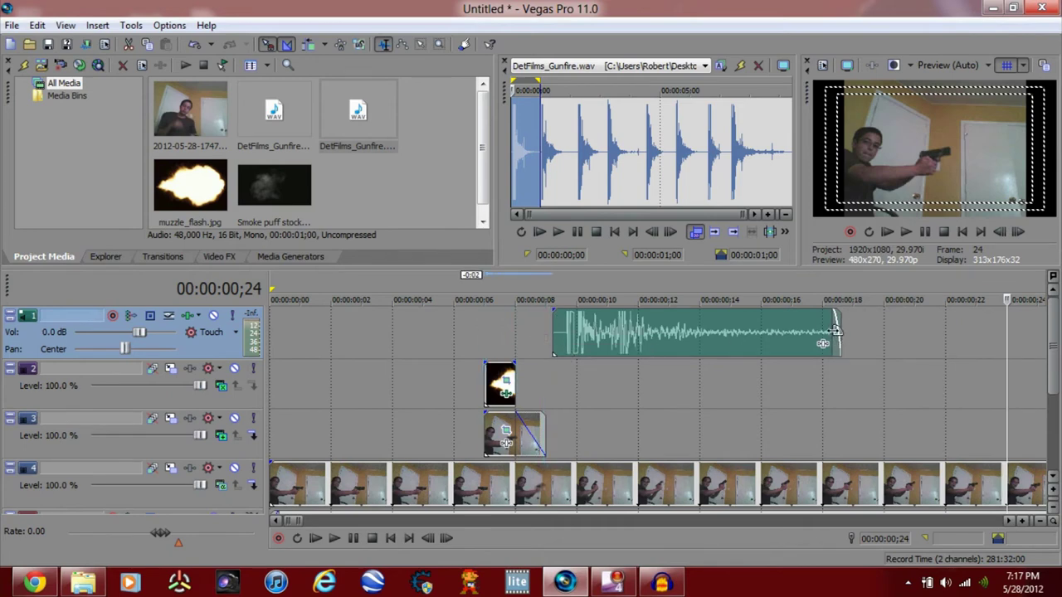
# - Move the trimmed gunshot sound so it starts with the muzzle flash at 00:00:00;07, fine-tuning its start trim
pyautogui.moveTo(715, 325); pyautogui.dragTo(651, 333)
pyautogui.moveTo(485, 328); pyautogui.dragTo(498, 325)
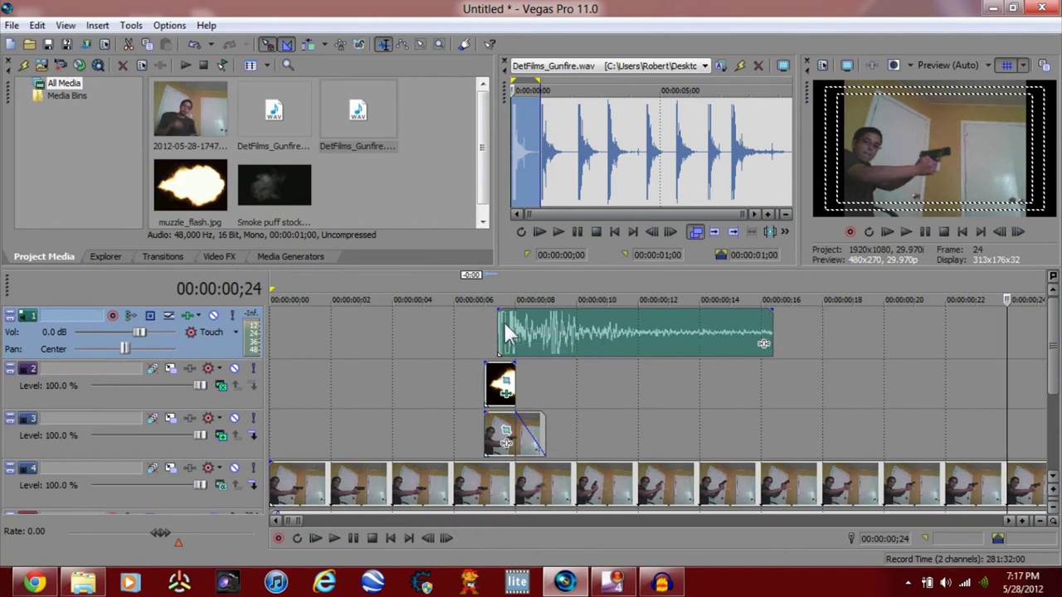
pyautogui.moveTo(496, 330)
pyautogui.mouseDown()
pyautogui.moveTo(481, 335)
pyautogui.moveTo(497, 334)
pyautogui.mouseUp()
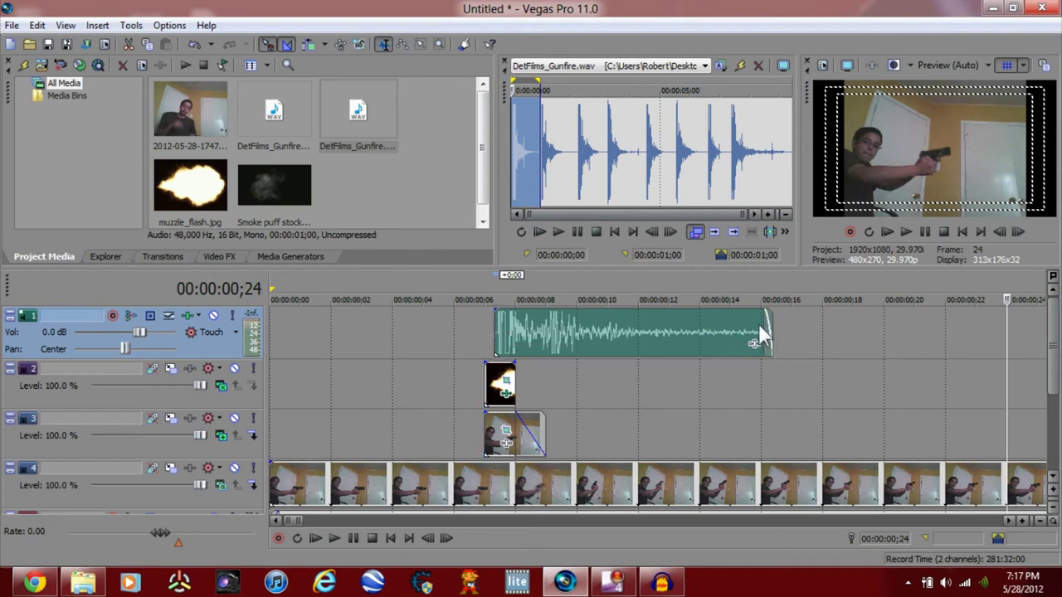
pyautogui.moveTo(760, 324); pyautogui.dragTo(788, 330)
pyautogui.moveTo(705, 325); pyautogui.dragTo(703, 325)
# - Play the shot from 00:00:00;03 to check the gunshot's timing against the flash
pyautogui.moveTo(1008, 342); pyautogui.dragTo(393, 342)
pyautogui.scroll(-10, 436, 337)
pyautogui.scroll(-5, 438, 338)
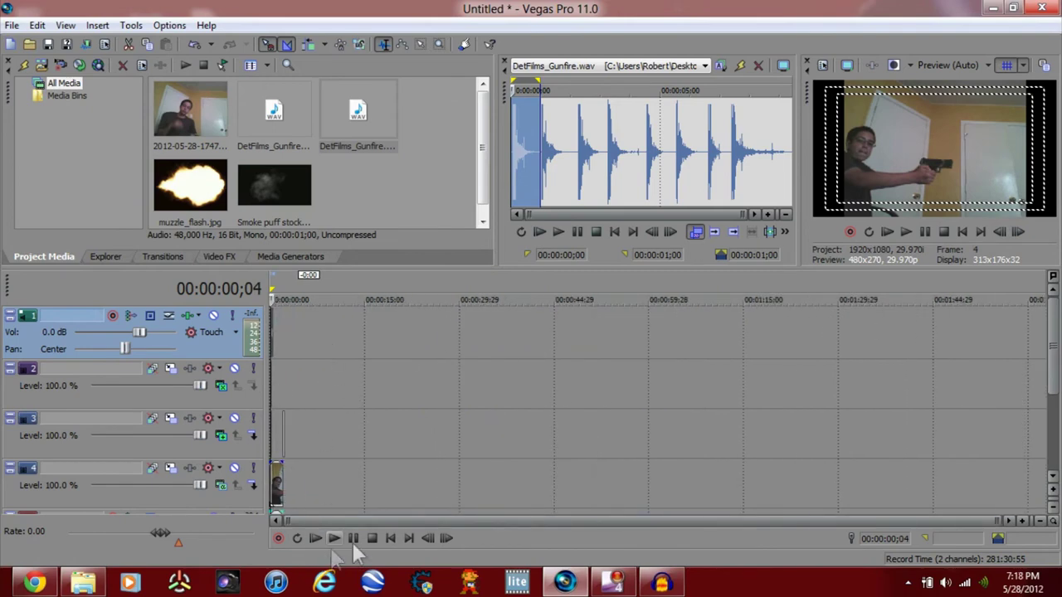
pyautogui.click(427, 538)
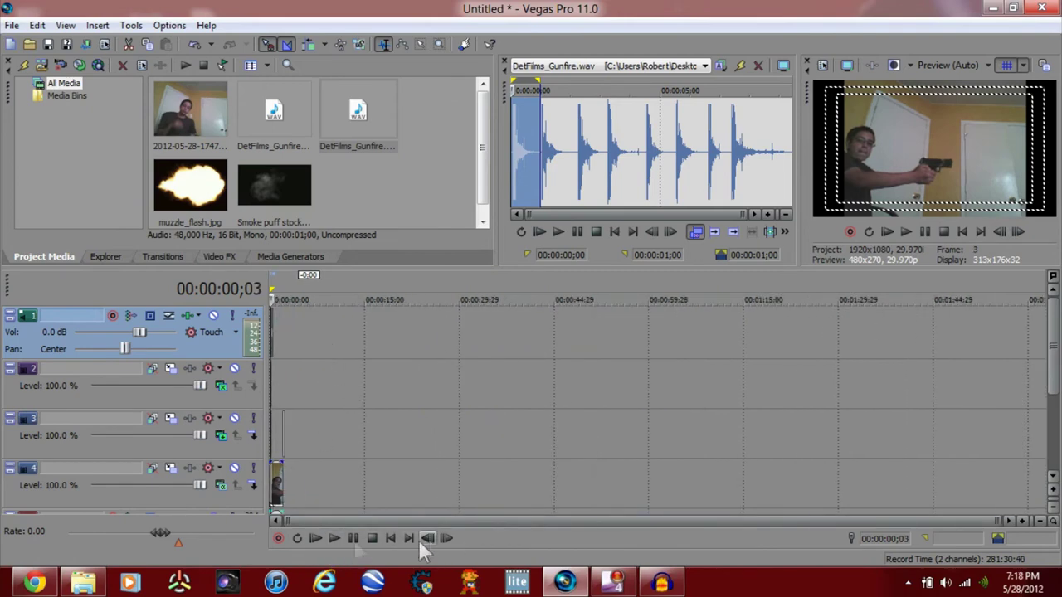
pyautogui.click(335, 538)
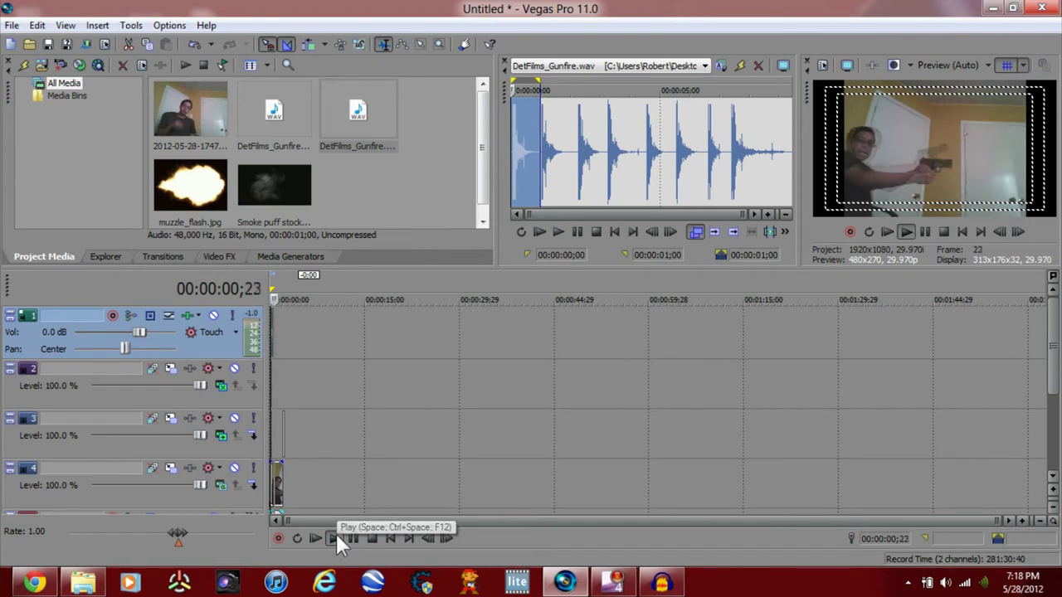
pyautogui.click(352, 538)
# - Extend the end of the gunshot sound on track 1 by 12 frames
pyautogui.scroll(8, 379, 373)
pyautogui.scroll(5, 490, 357)
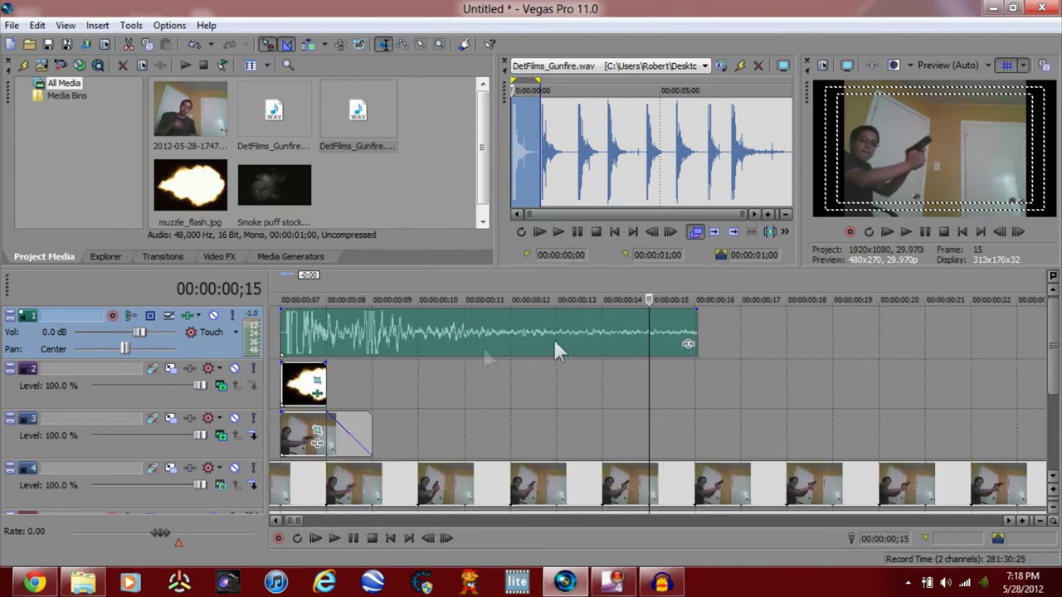
pyautogui.moveTo(730, 333); pyautogui.dragTo(1023, 344)
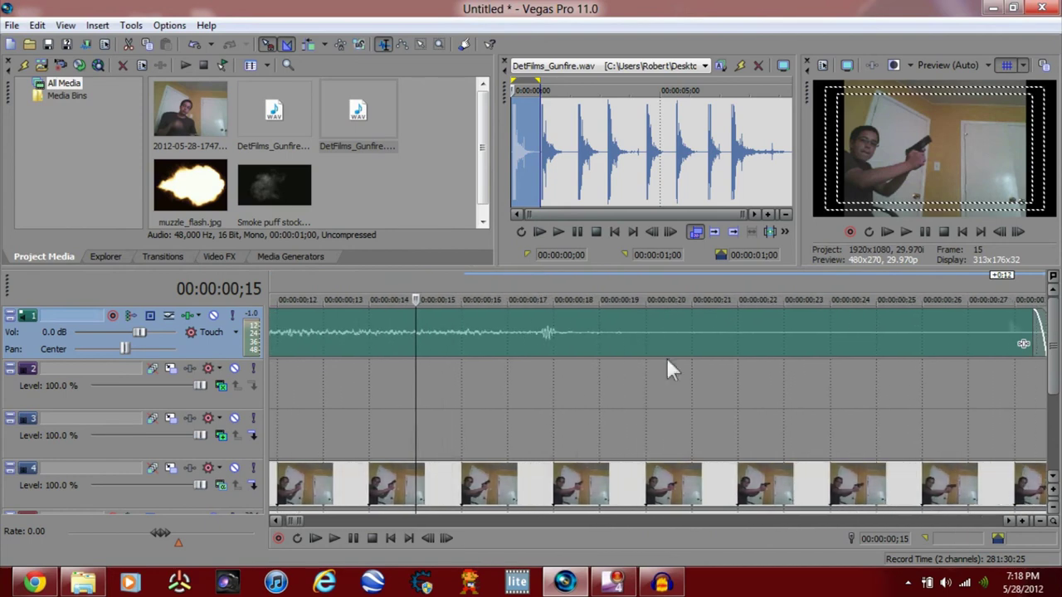
# - Play the clip again from before the flash to check the extended gunshot sound
pyautogui.scroll(-10, 410, 381)
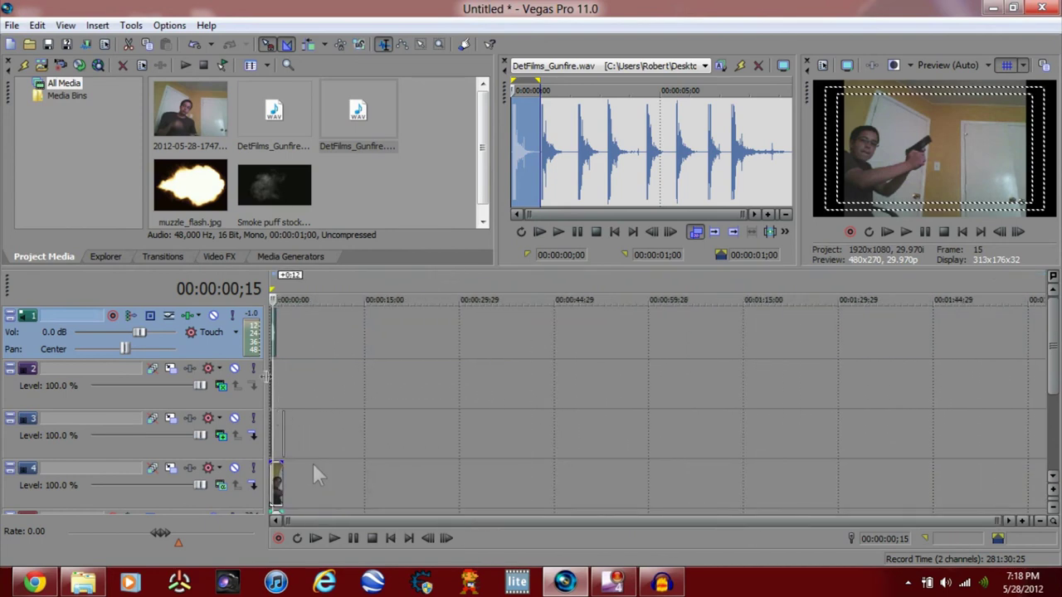
pyautogui.click(427, 538)
pyautogui.click(331, 537)
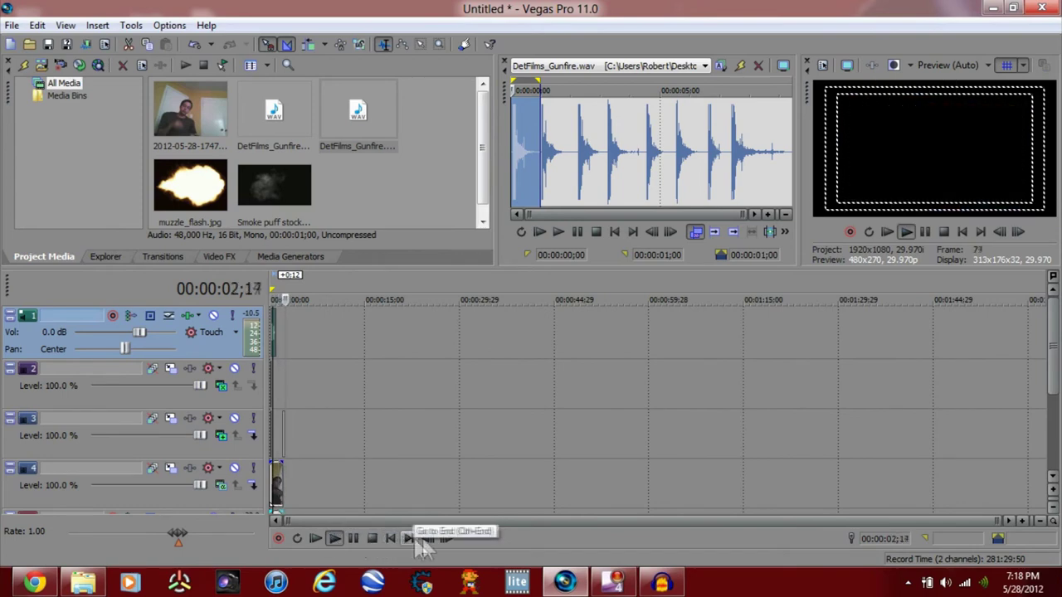
pyautogui.click(298, 389)
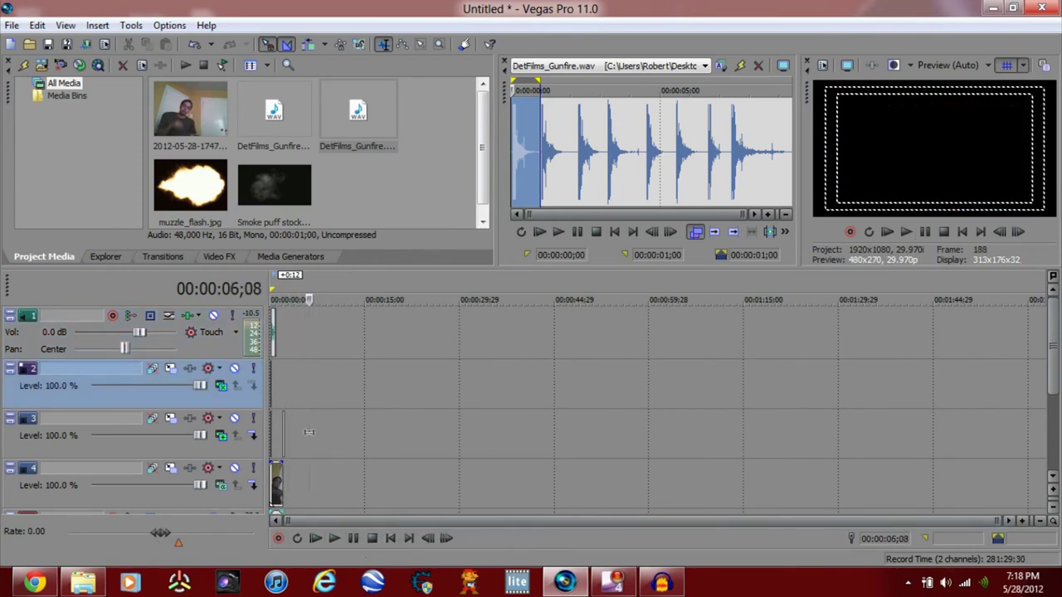
pyautogui.click(332, 538)
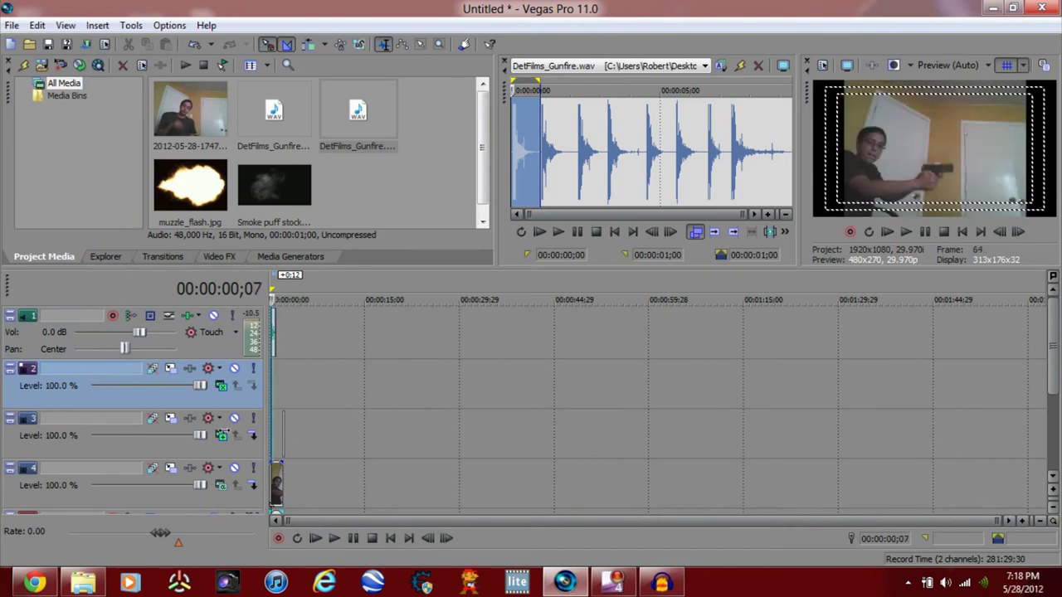
pyautogui.click(332, 537)
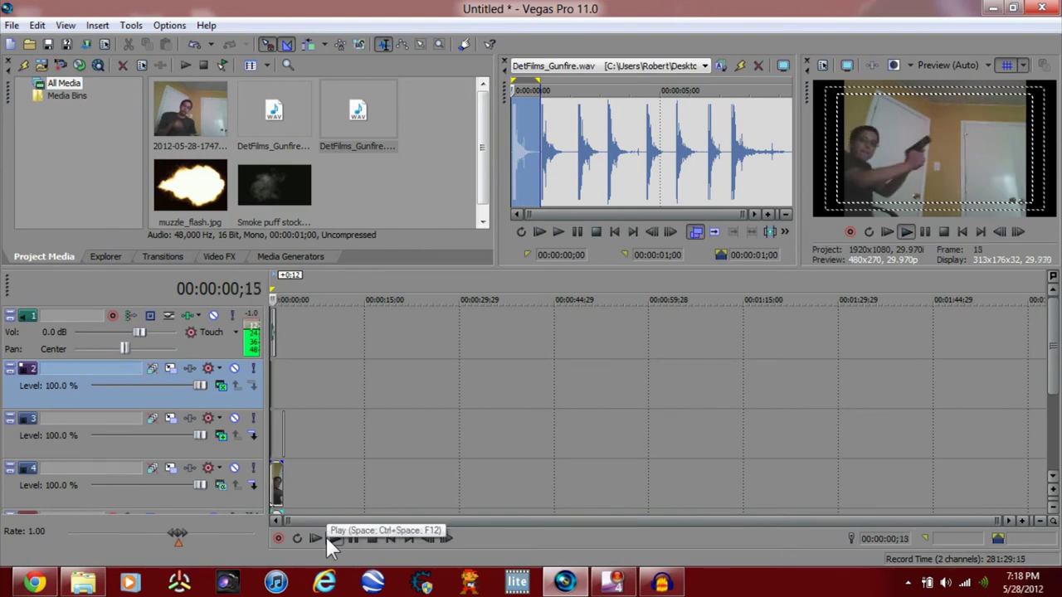
pyautogui.click(350, 538)
# - Lengthen the brightened piece under the flash on track 3 by one frame and play the shot to check it
pyautogui.scroll(10, 411, 438)
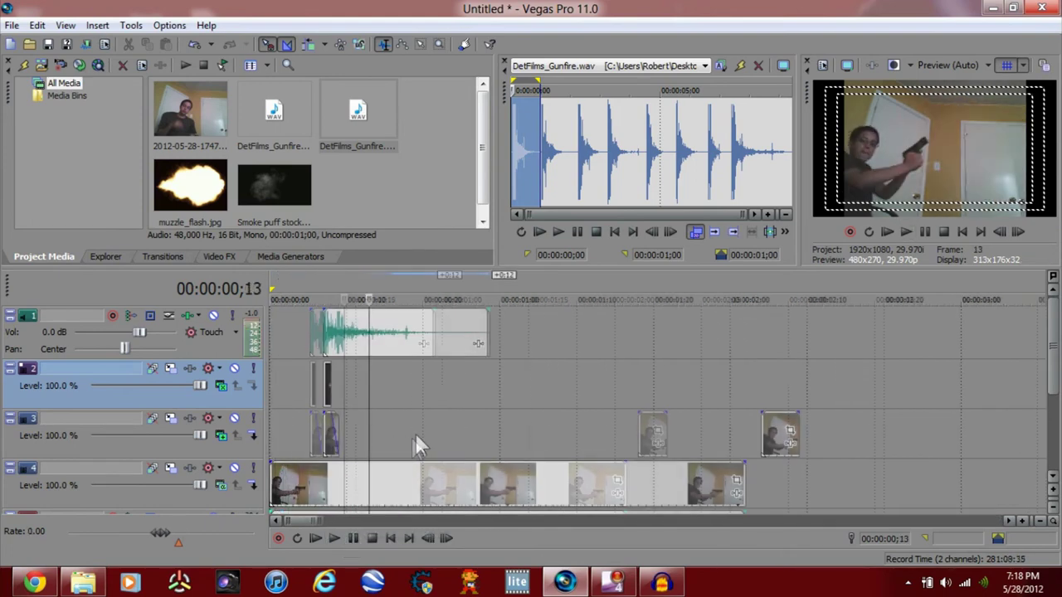
pyautogui.moveTo(462, 432); pyautogui.dragTo(424, 442)
pyautogui.scroll(-10, 419, 427)
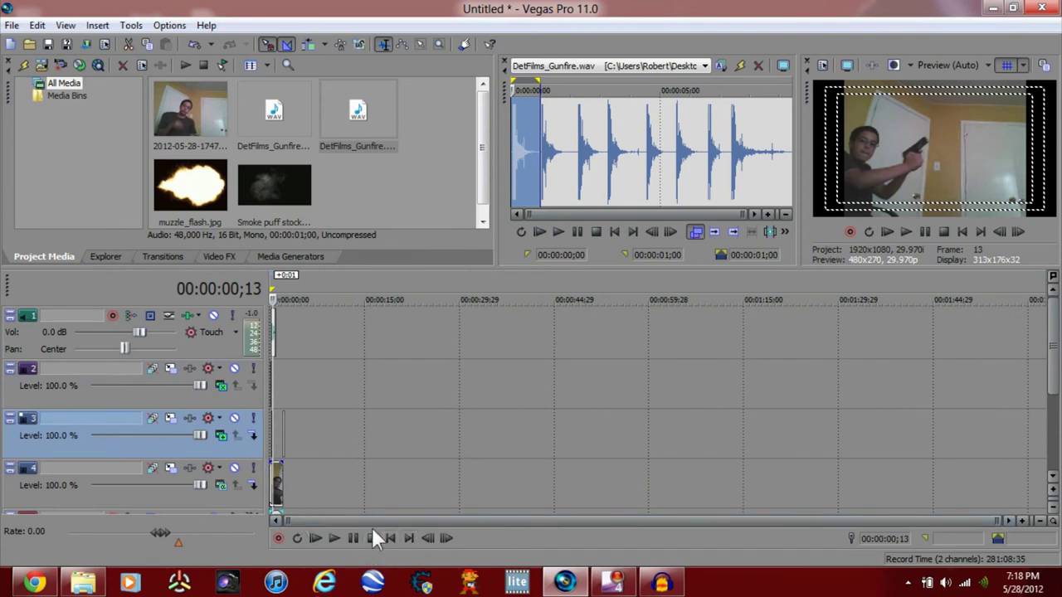
pyautogui.click(338, 536)
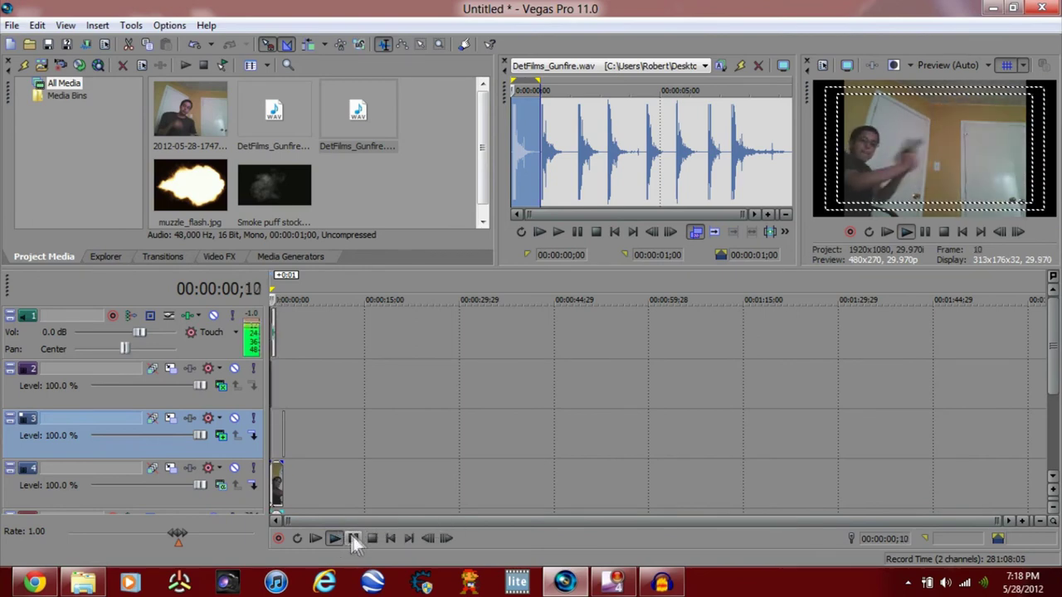
pyautogui.click(353, 539)
# - Place the smoke puff footage at 00:00:00;07 on a new video track above the flash and lower its audio track's volume to -Inf
pyautogui.scroll(10, 396, 374)
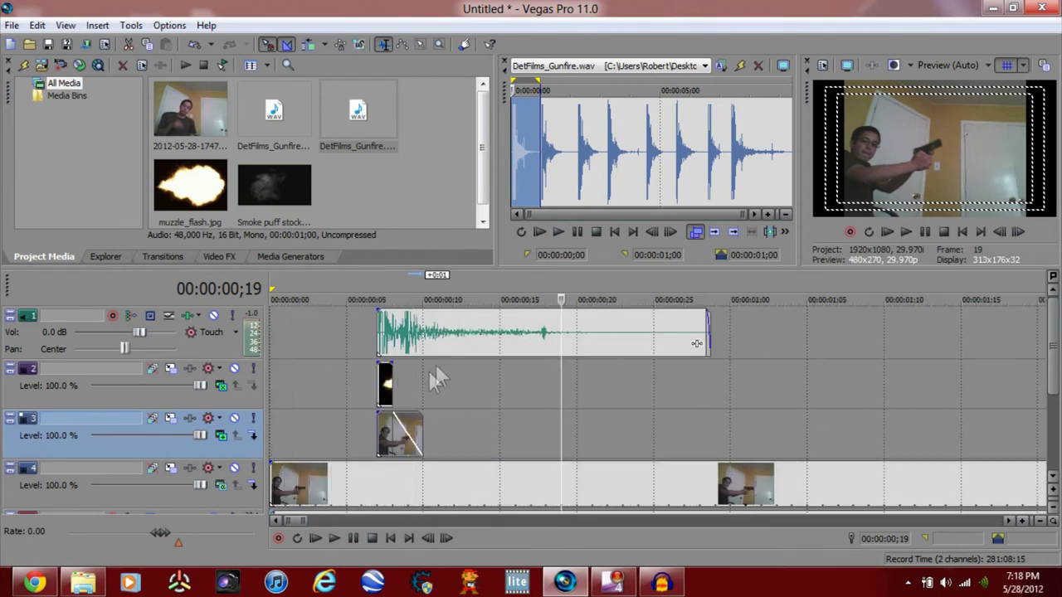
pyautogui.rightClick(233, 399)
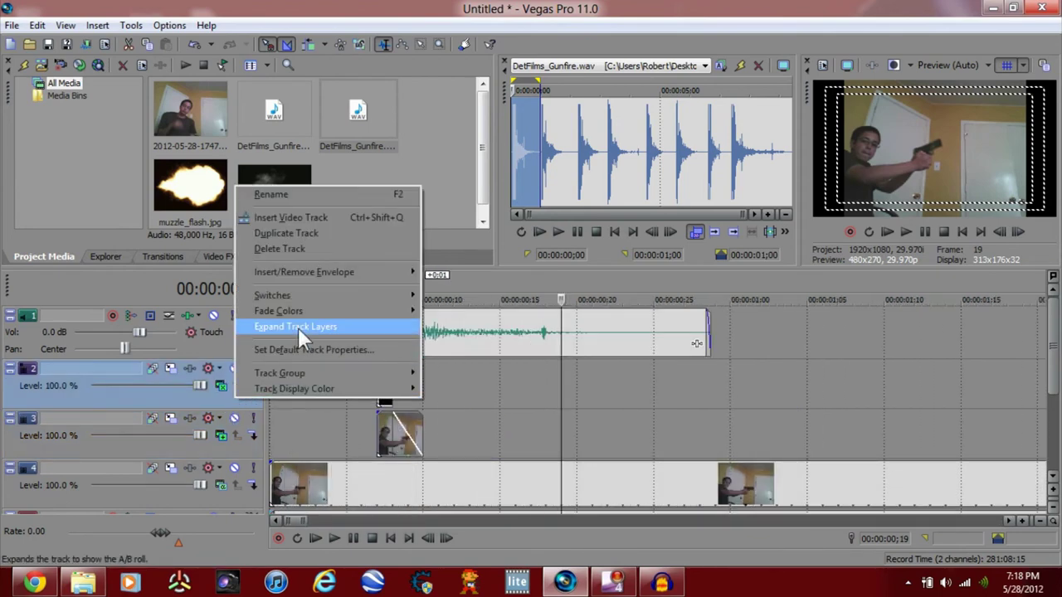
pyautogui.click(303, 216)
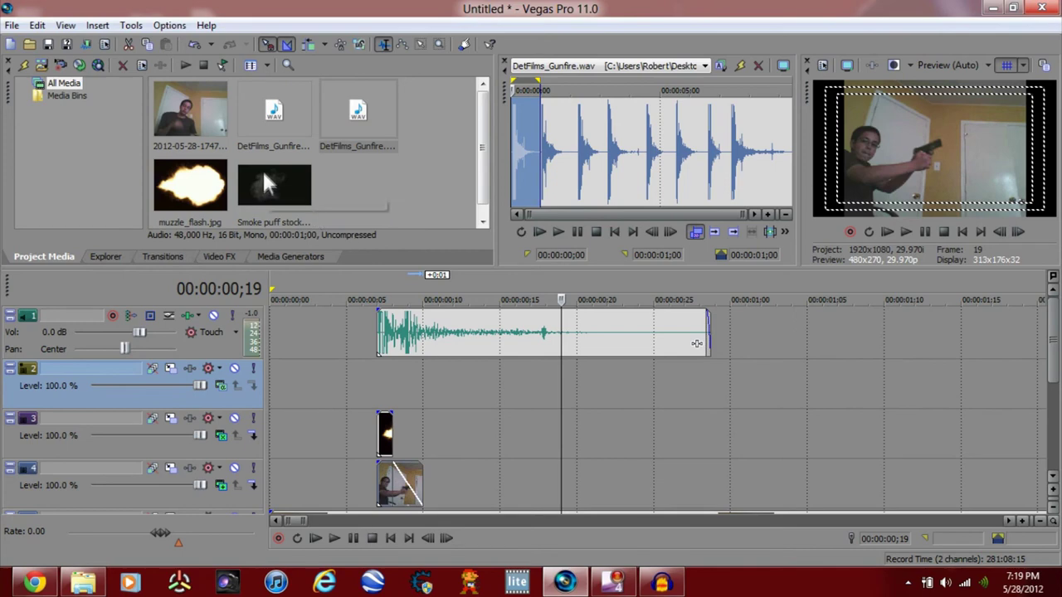
pyautogui.moveTo(262, 169); pyautogui.dragTo(387, 381)
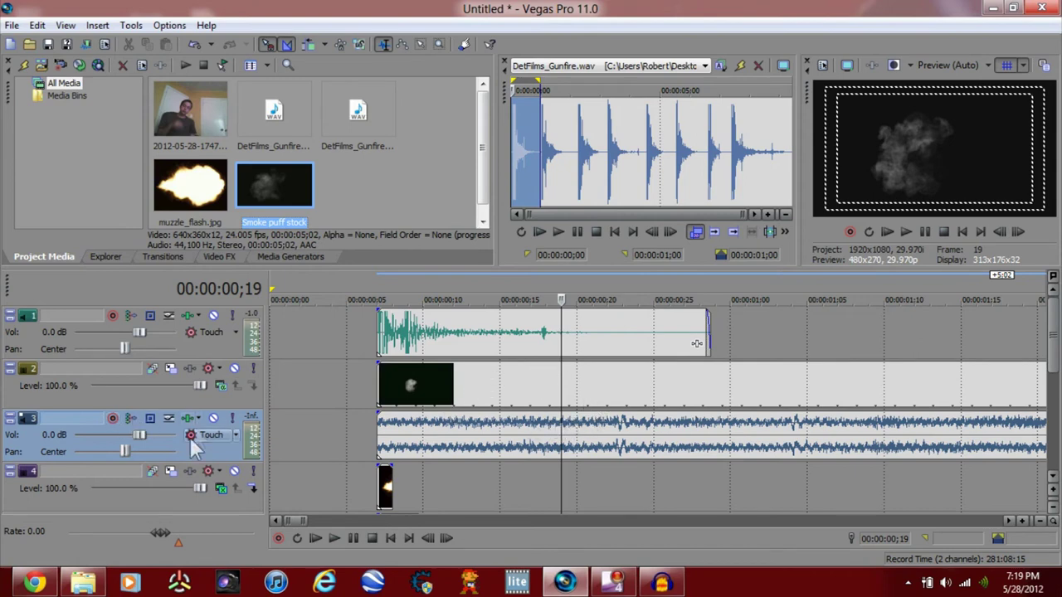
pyautogui.moveTo(145, 432); pyautogui.dragTo(57, 436)
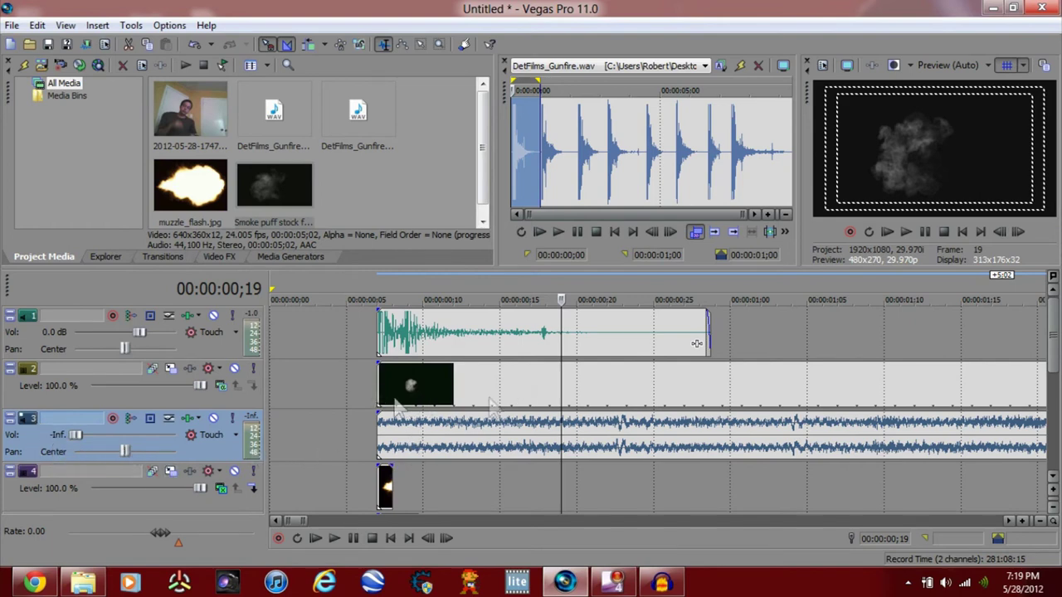
# - Select the smoke footage's audio event and insert an unnamed region at 00:00:00;12
pyautogui.click(450, 440)
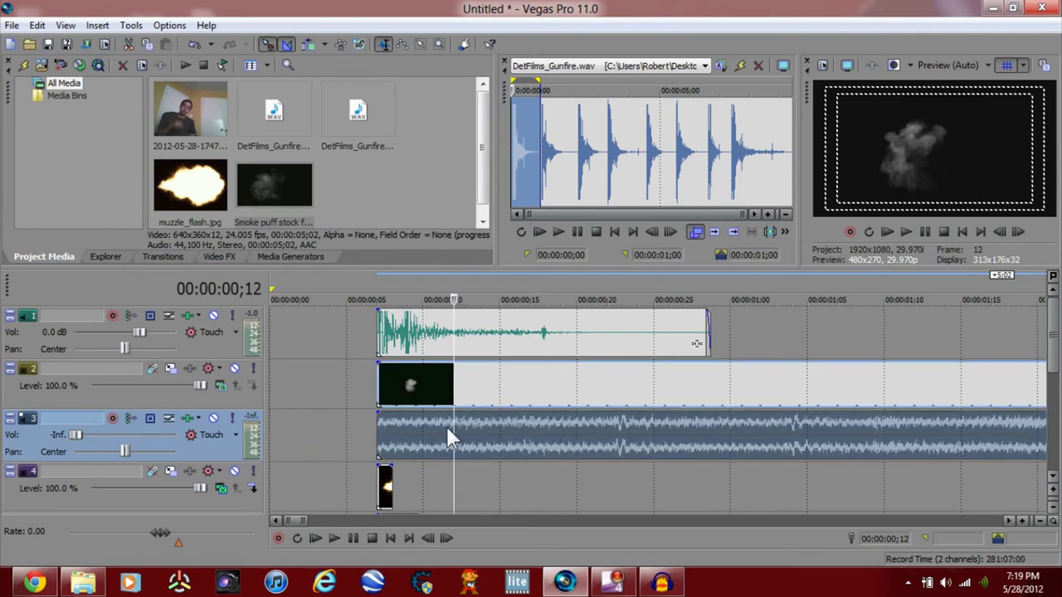
pyautogui.hotkey('ctrl', 'Home')
pyautogui.click(446, 428)
pyautogui.hotkey('ctrl', 'Home')
pyautogui.click(446, 428)
pyautogui.write('r')
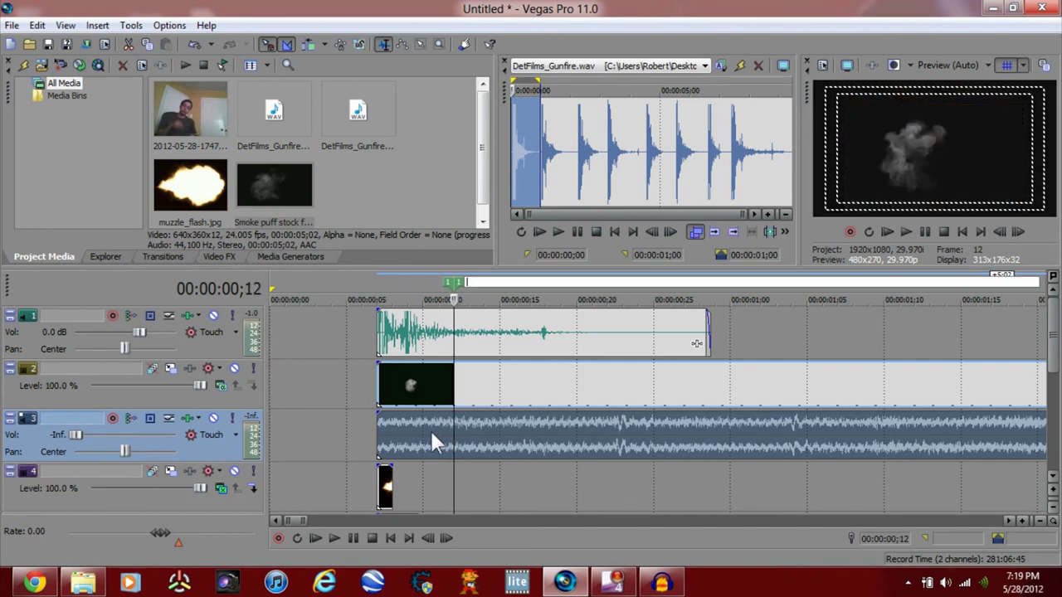
pyautogui.write('f')
pyautogui.press('Return')
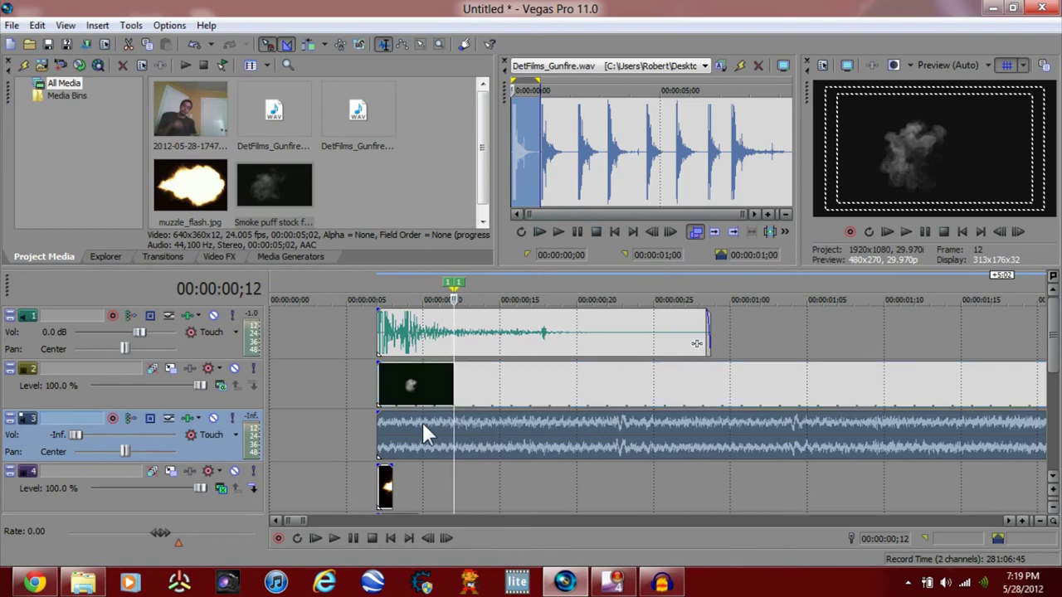
# - Delete the smoke footage's audio event and its emptied track 3, and align the smoke clip's start with the muzzle flash
pyautogui.click(421, 418)
pyautogui.rightClick(417, 410)
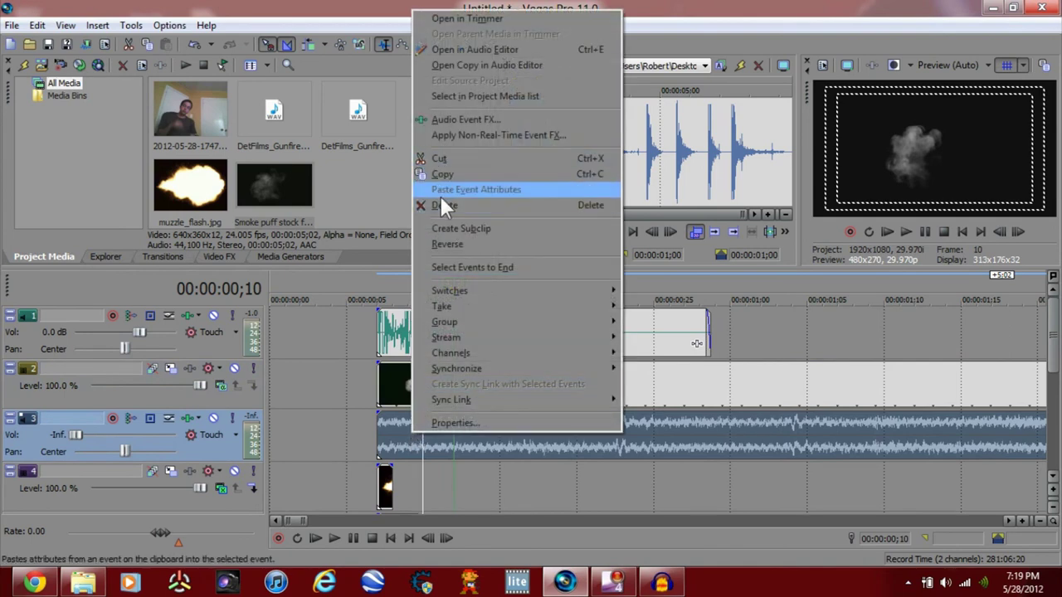
pyautogui.click(444, 206)
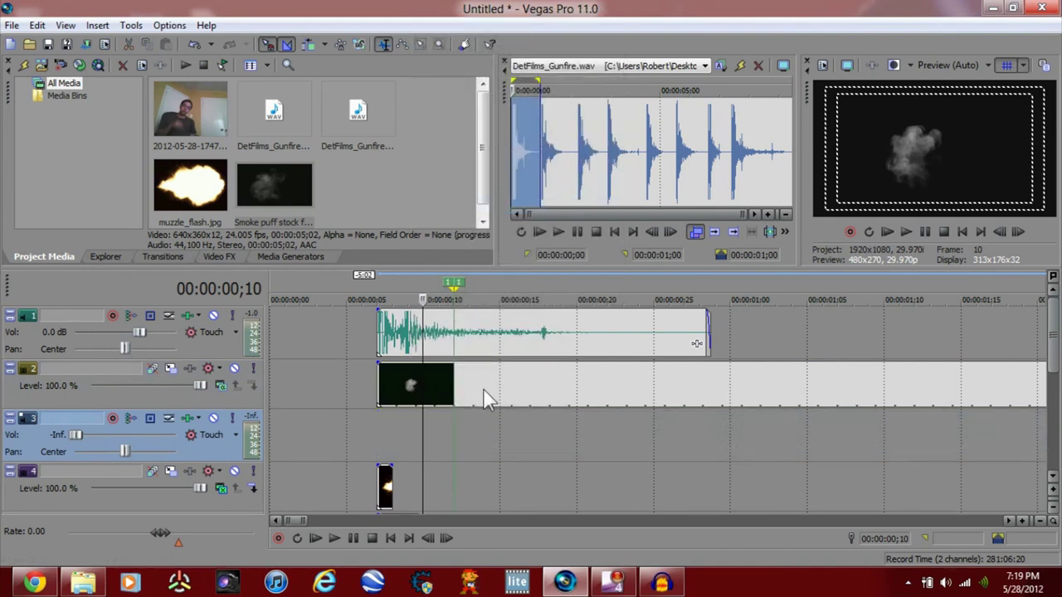
pyautogui.moveTo(487, 398); pyautogui.dragTo(470, 408)
pyautogui.rightClick(224, 448)
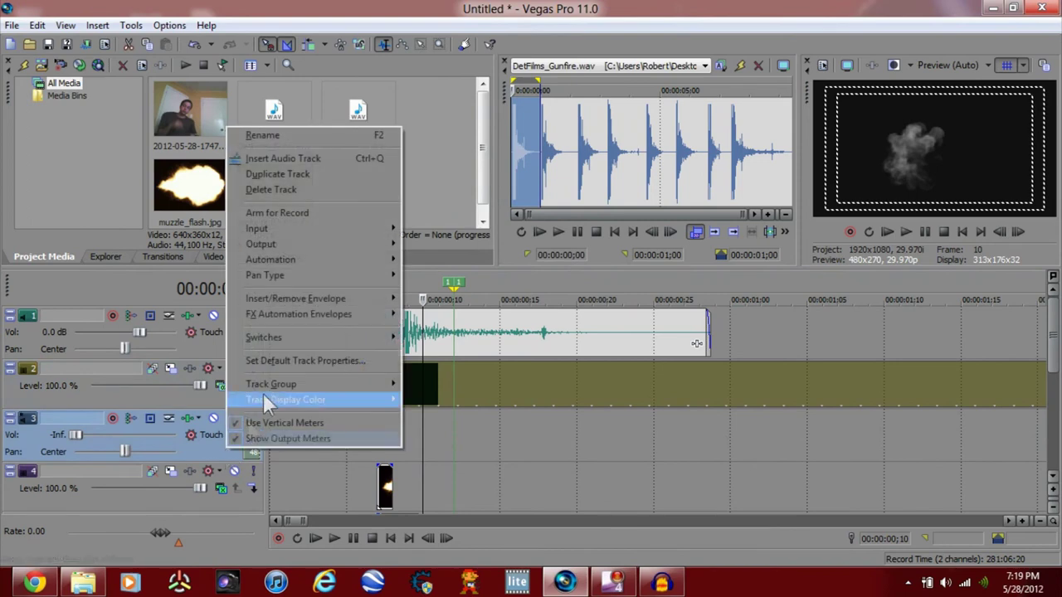
pyautogui.moveTo(298, 289)
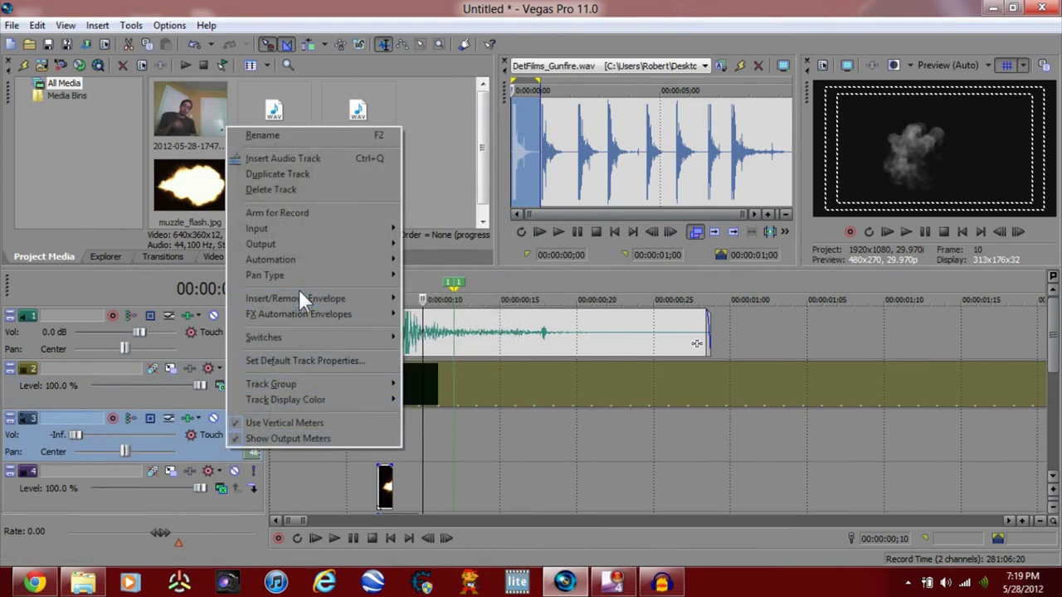
pyautogui.moveTo(301, 259)
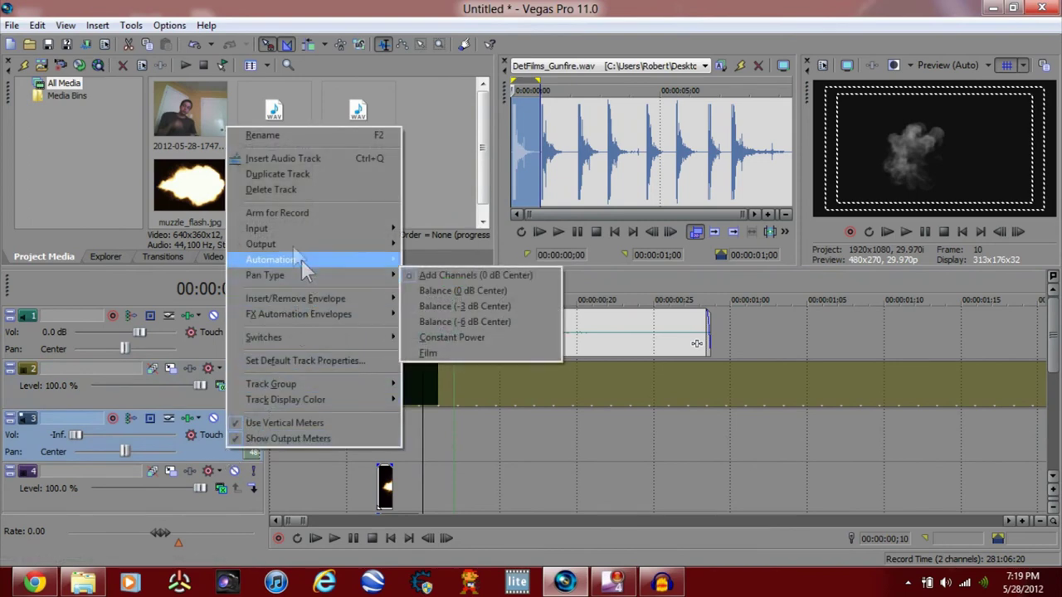
pyautogui.click(310, 191)
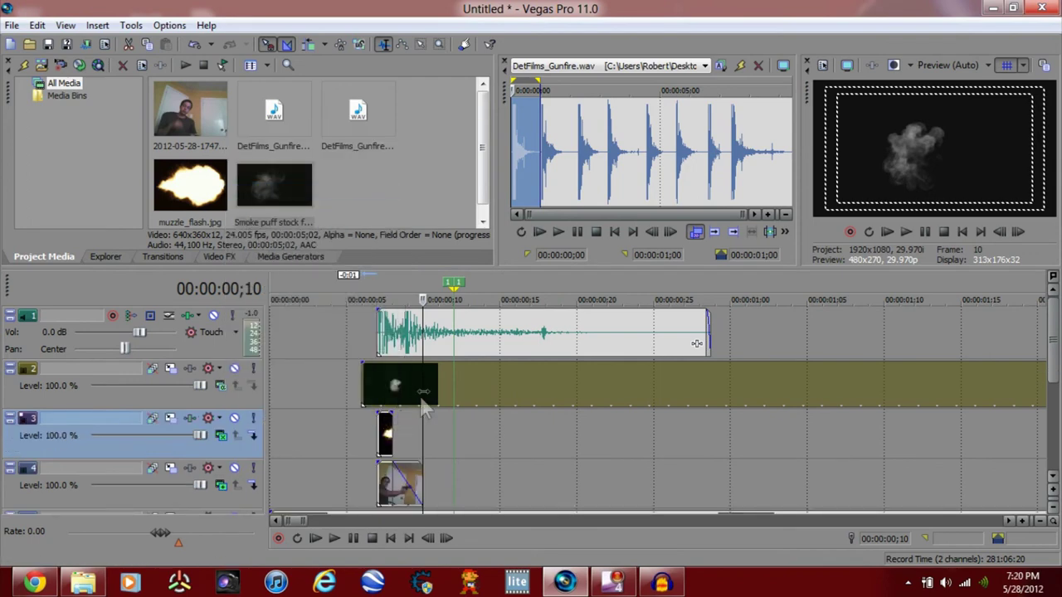
pyautogui.moveTo(425, 389); pyautogui.dragTo(441, 389)
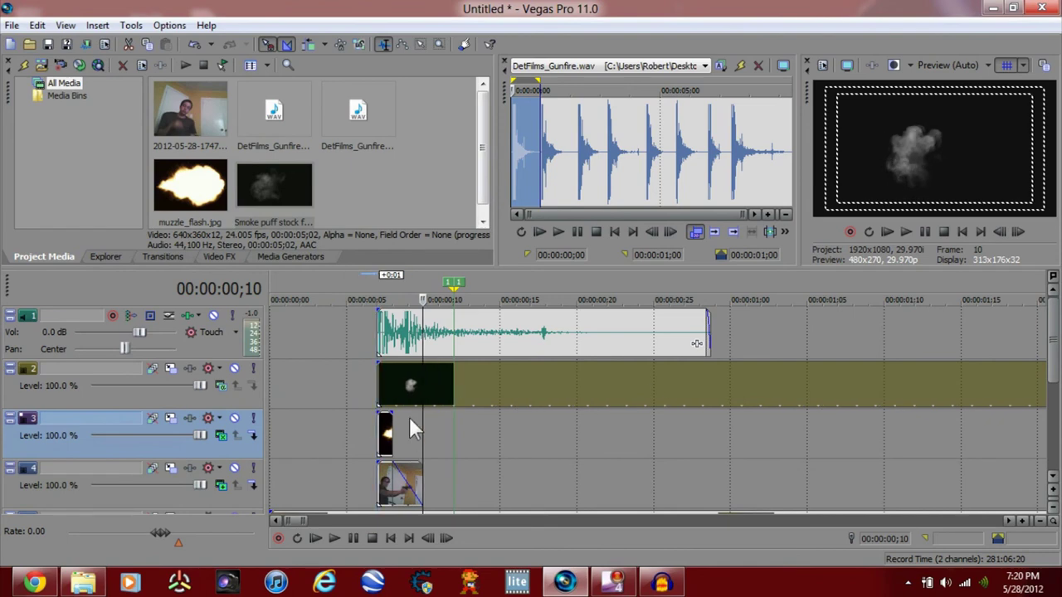
# - Cut the smoke clip off at 00:00:01;12 and fade it out from about 00:00:01;05
pyautogui.click(489, 384)
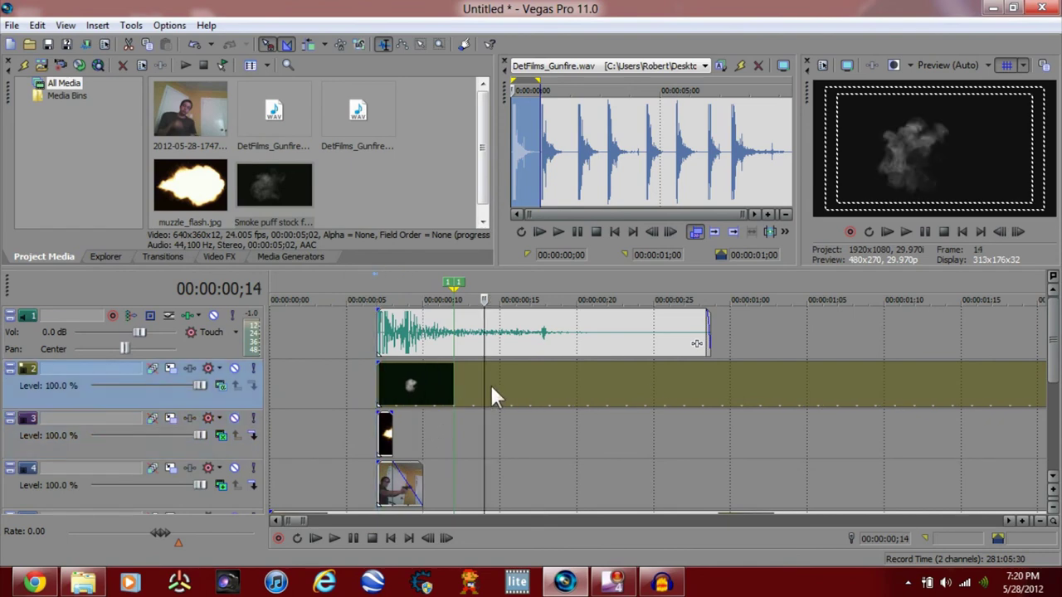
pyautogui.press('space')
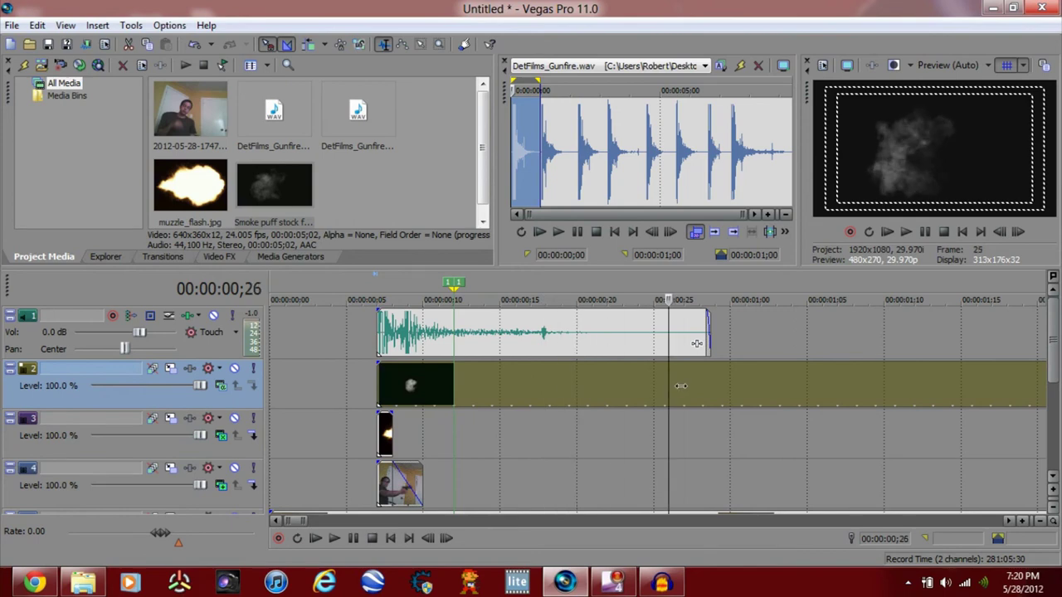
pyautogui.press('space')
pyautogui.press('space')
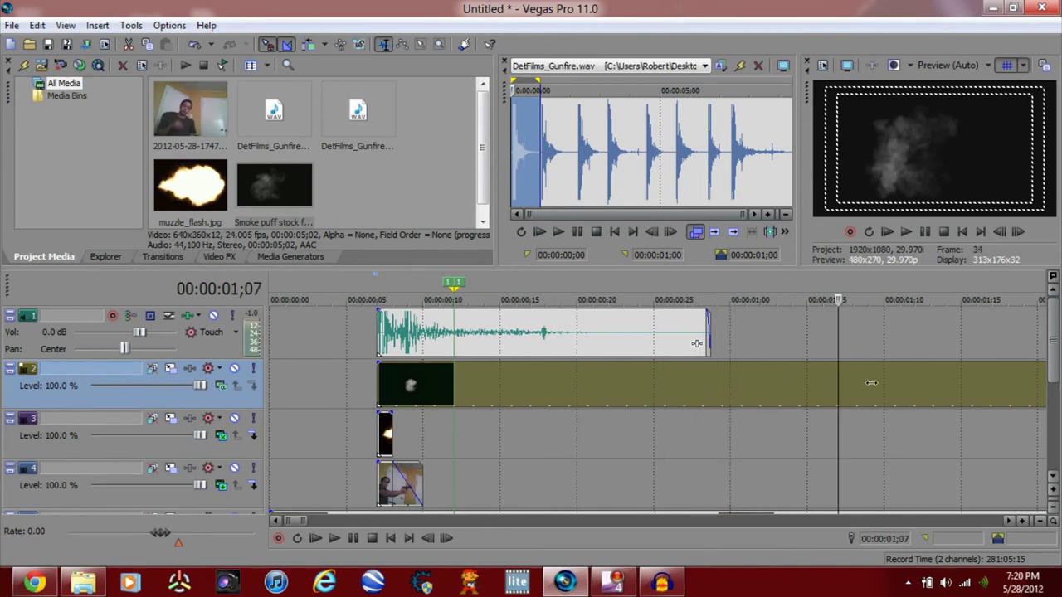
pyautogui.press('space')
pyautogui.press('space')
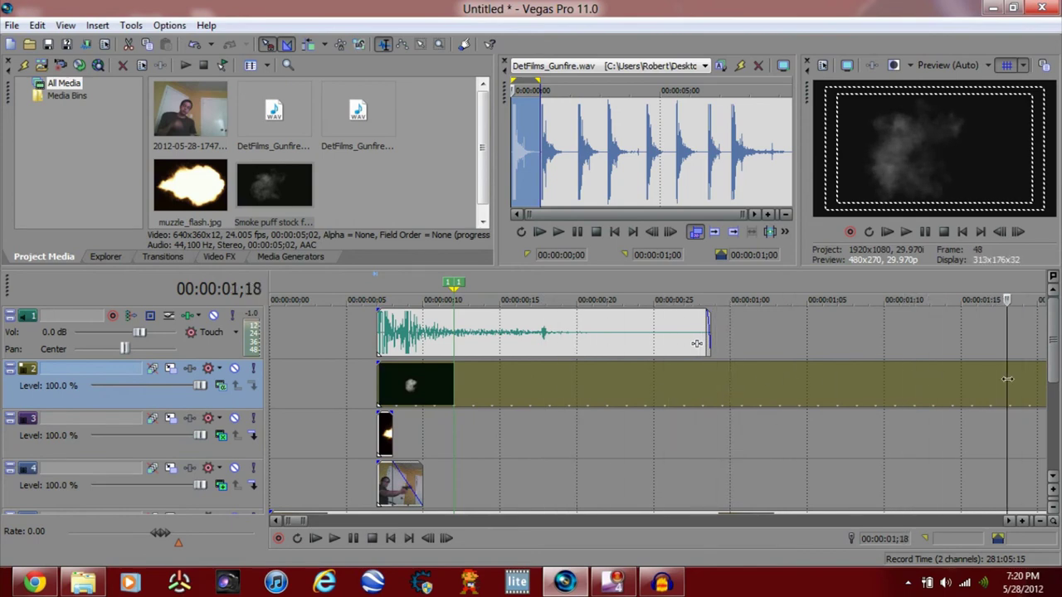
pyautogui.click(913, 380)
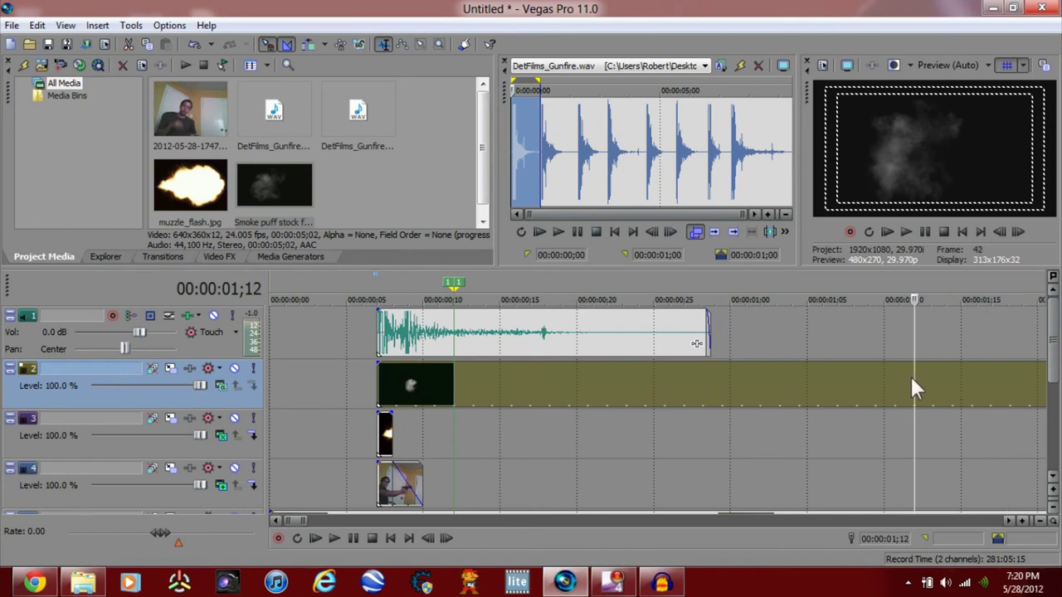
pyautogui.rightClick(940, 382)
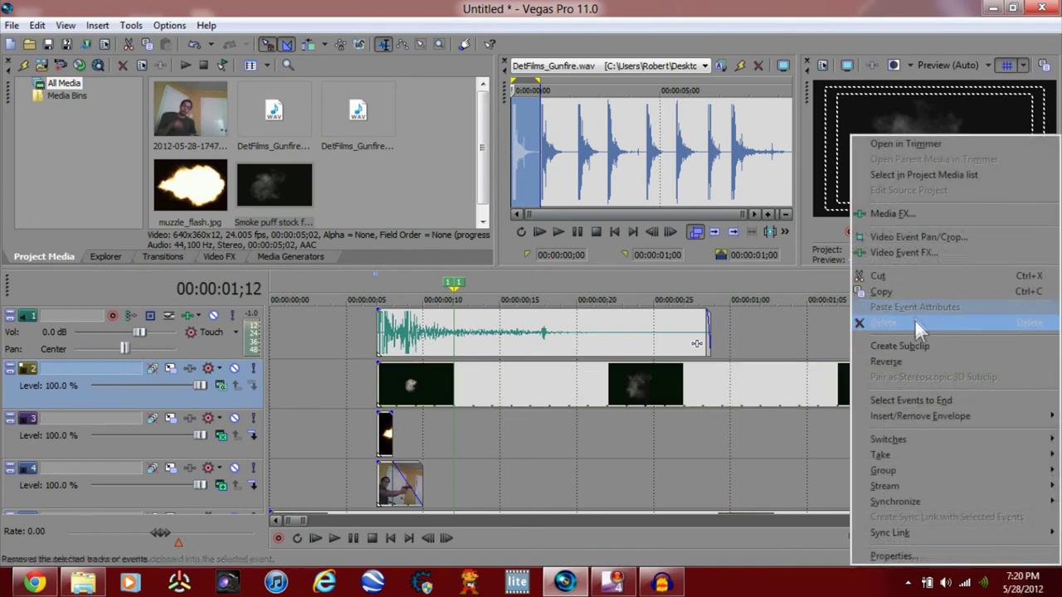
pyautogui.click(913, 323)
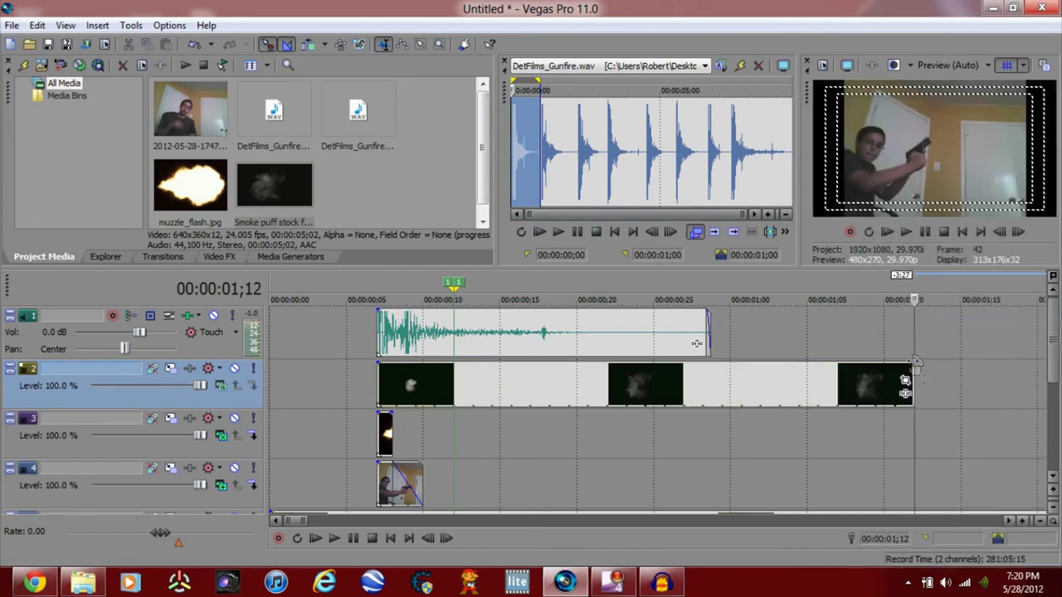
pyautogui.moveTo(906, 380); pyautogui.dragTo(804, 383)
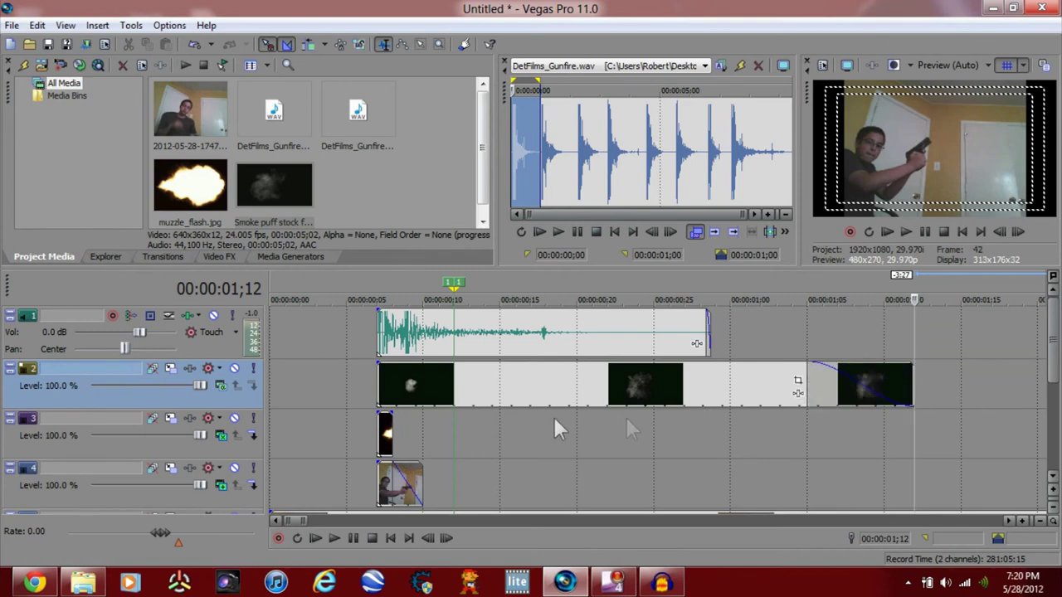
# - Play the shot from the start and set the smoke track's compositing mode to Screen
pyautogui.click(270, 385)
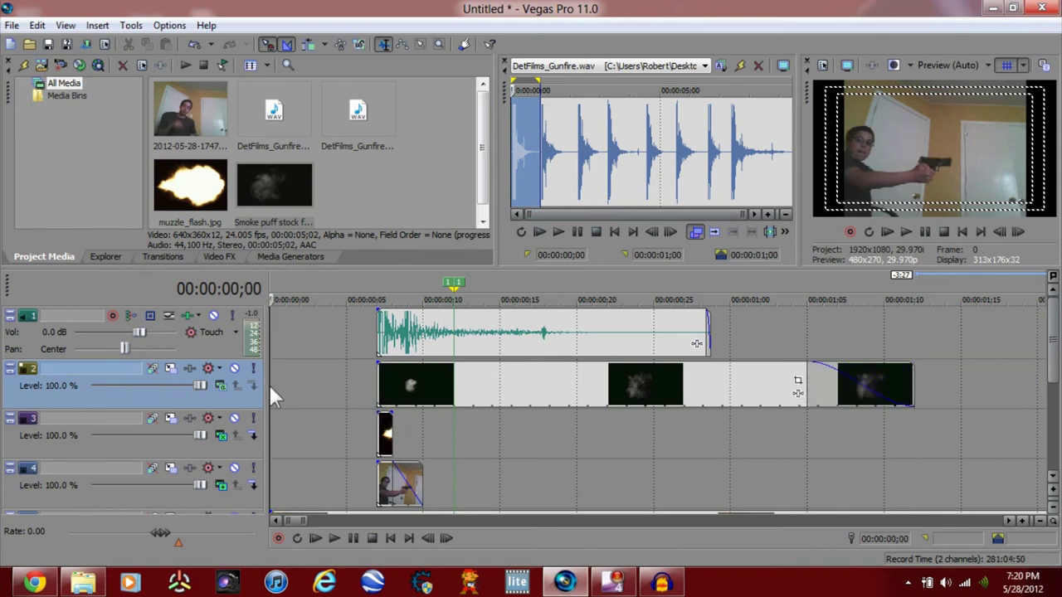
pyautogui.click(330, 537)
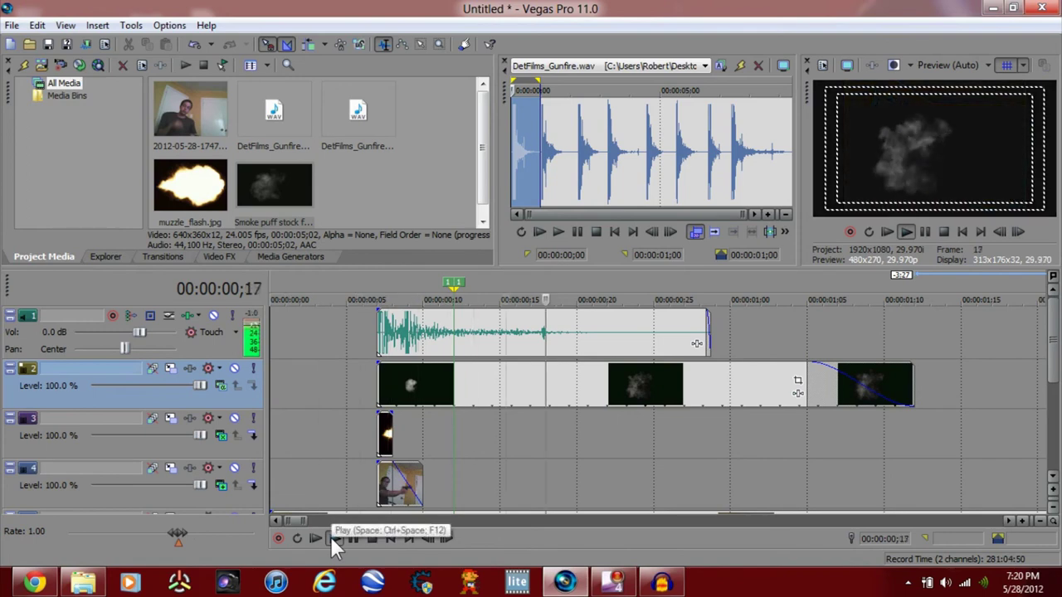
pyautogui.click(351, 538)
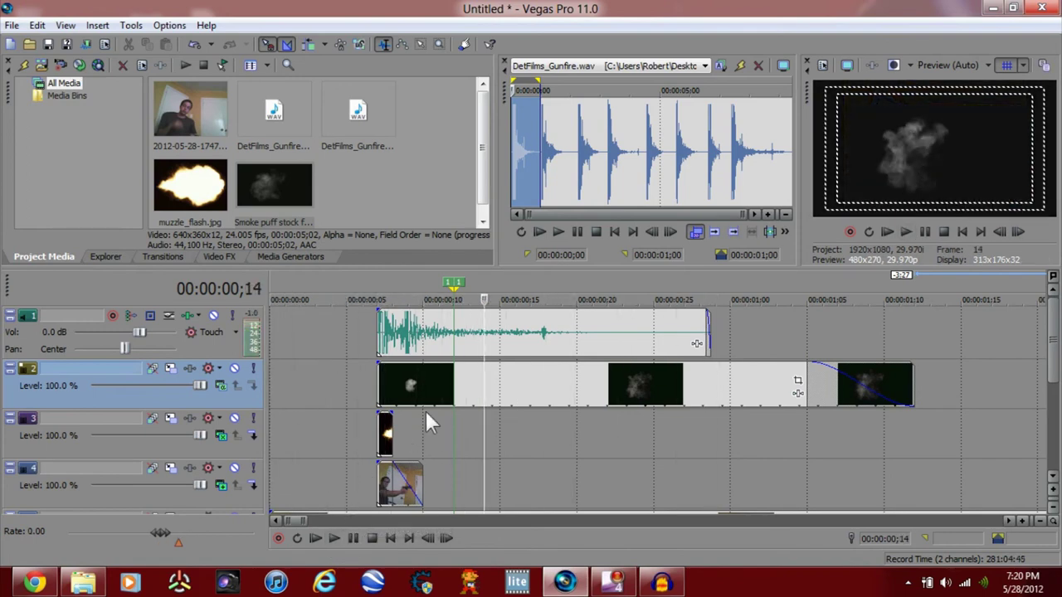
pyautogui.click(220, 384)
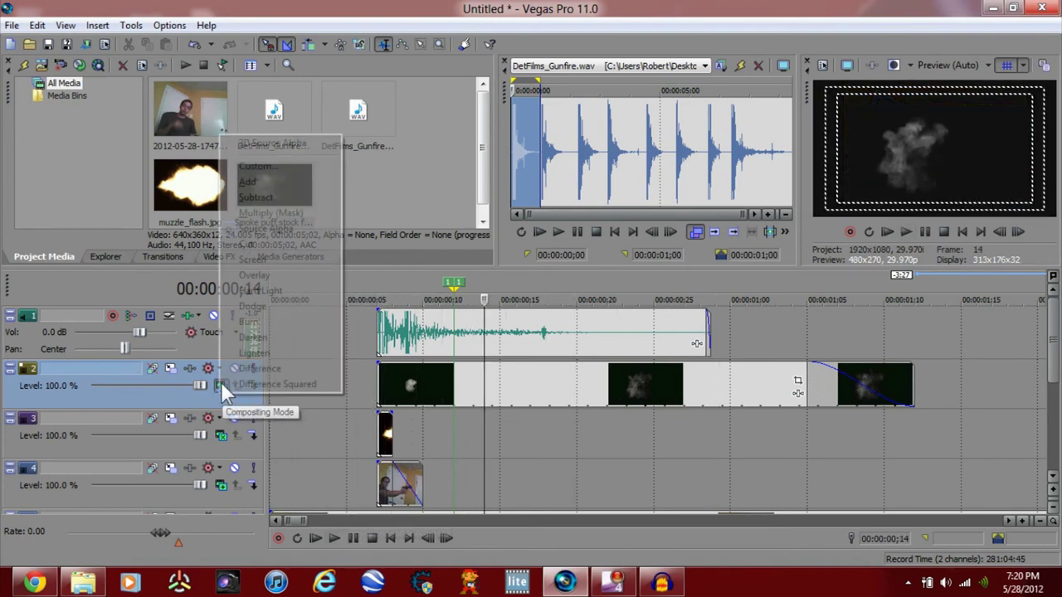
pyautogui.click(254, 259)
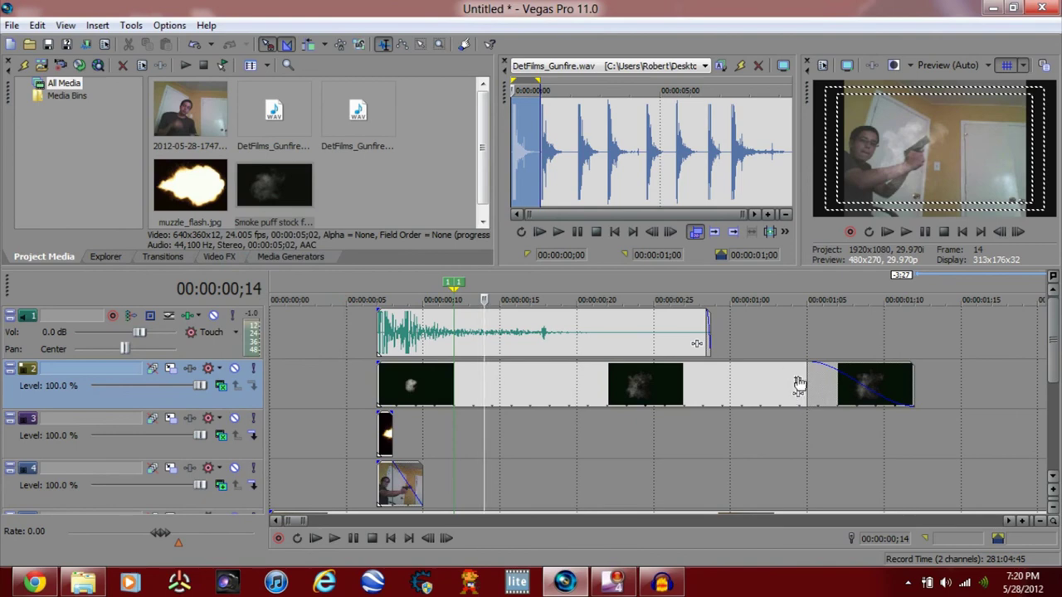
# - Rotate the smoke clip's Pan/Crop frame to an angle of -175 and enlarge it to 1,280 by 720
pyautogui.click(798, 383)
pyautogui.moveTo(476, 130); pyautogui.dragTo(362, 300)
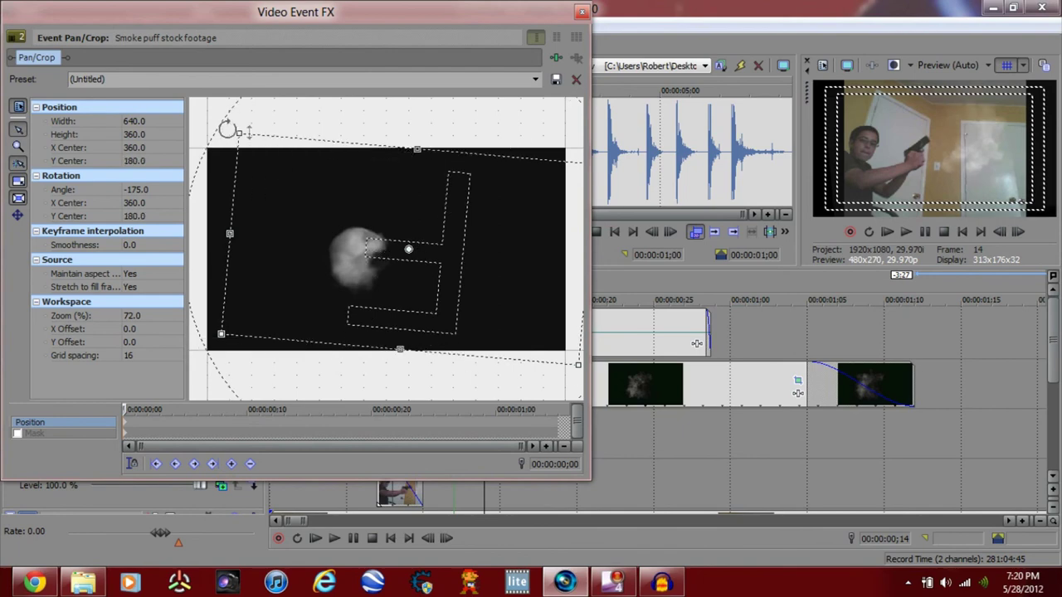
pyautogui.moveTo(240, 134); pyautogui.dragTo(8, 39)
pyautogui.scroll(-5, 386, 248)
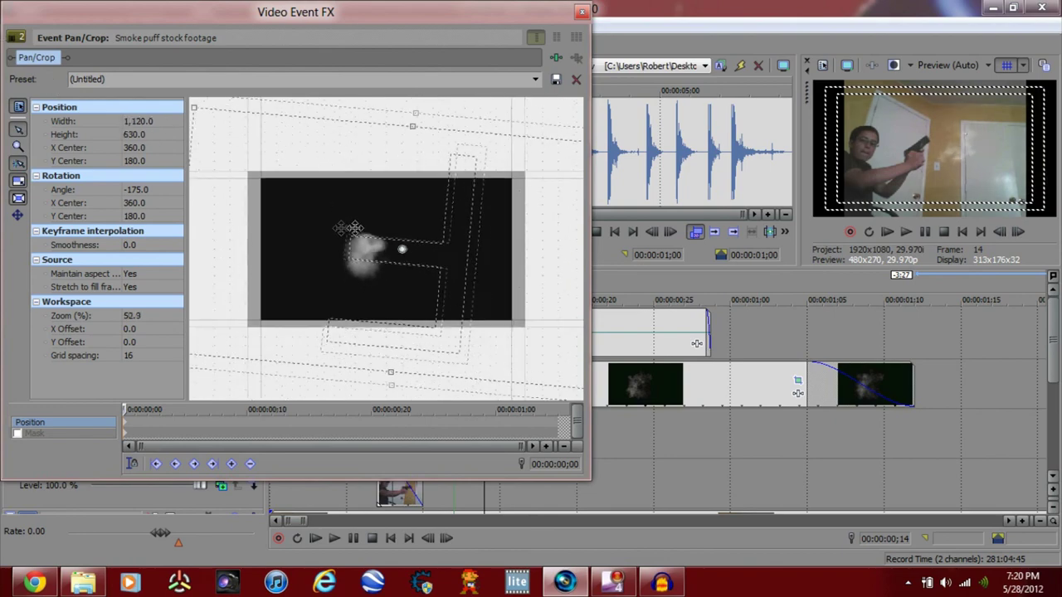
pyautogui.moveTo(501, 326); pyautogui.dragTo(518, 349)
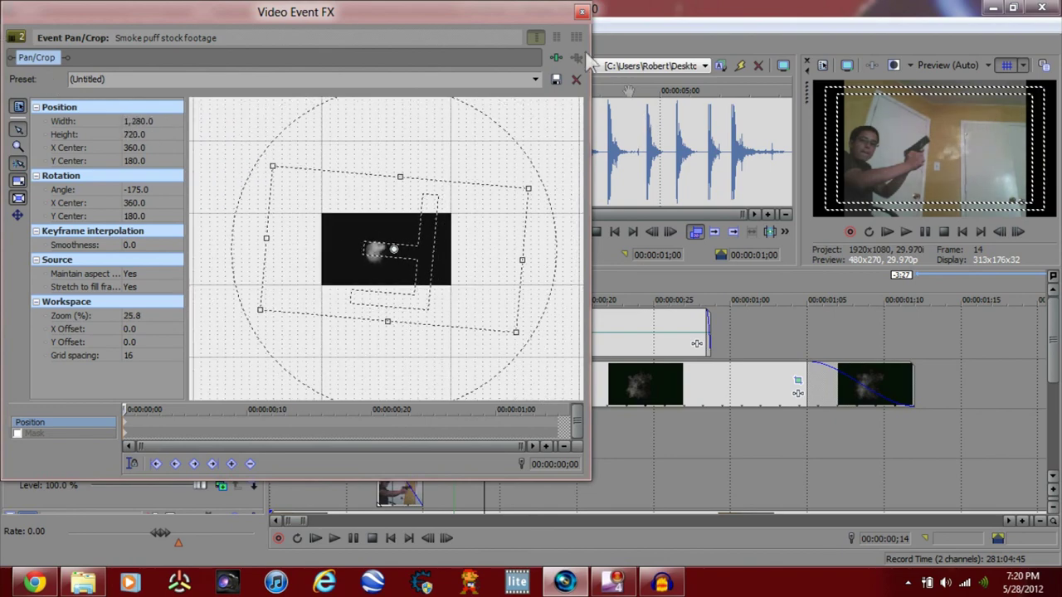
pyautogui.click(580, 13)
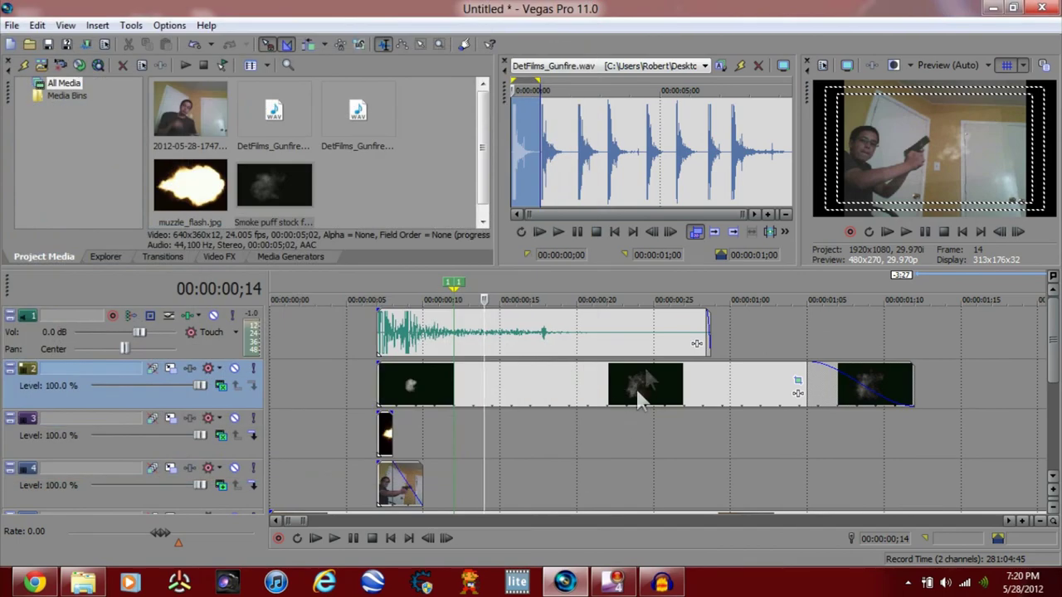
pyautogui.click(798, 393)
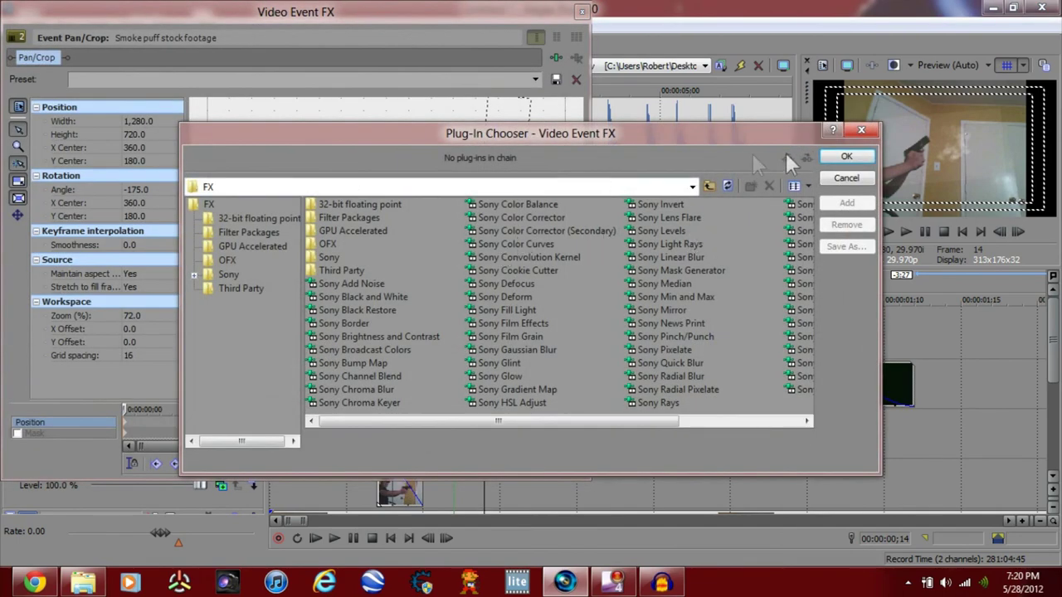
pyautogui.click(846, 156)
pyautogui.click(581, 12)
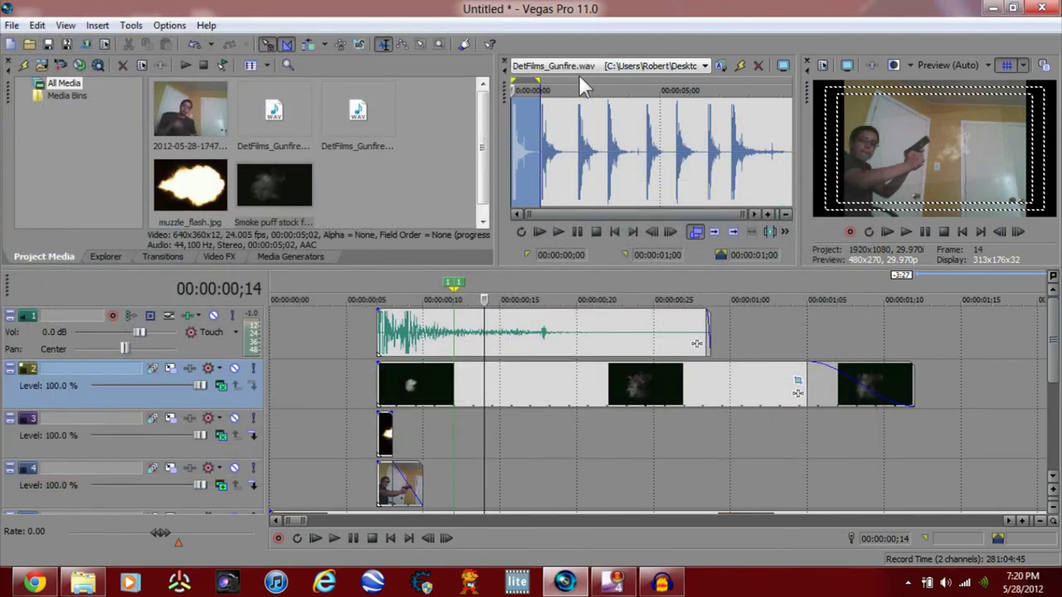
# - Add the Sony Chroma Keyer effect to the smoke clip with the near-black key color 227, 0.84, 0.1
pyautogui.click(798, 393)
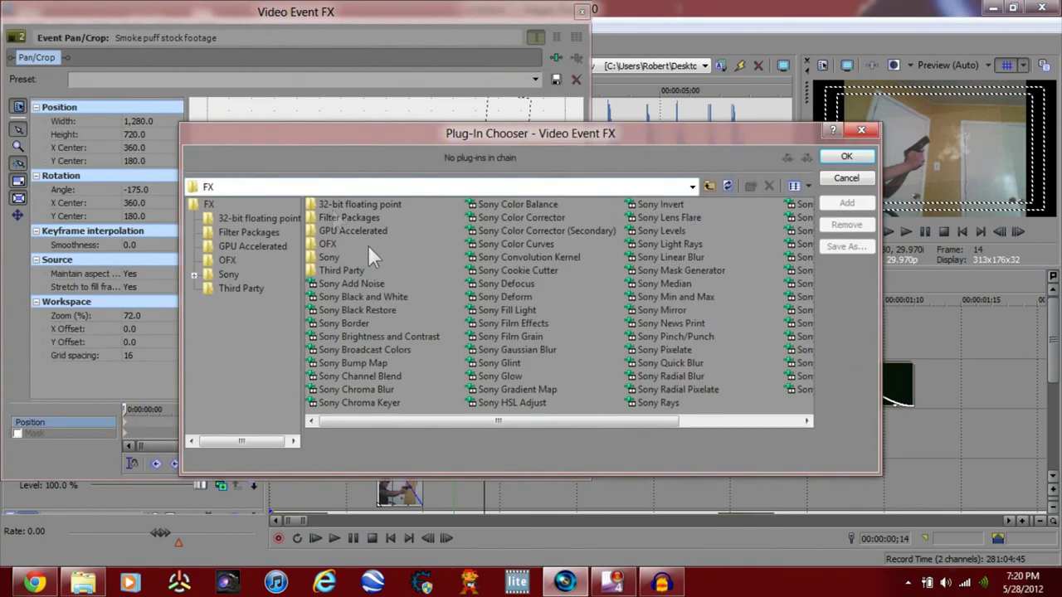
pyautogui.doubleClick(361, 402)
pyautogui.click(846, 156)
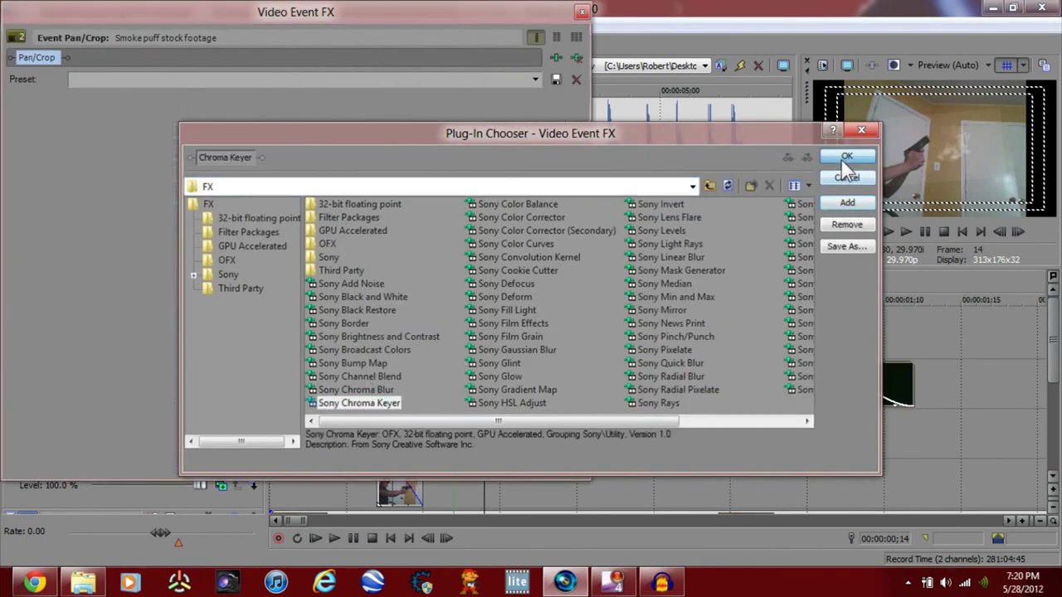
pyautogui.click(96, 132)
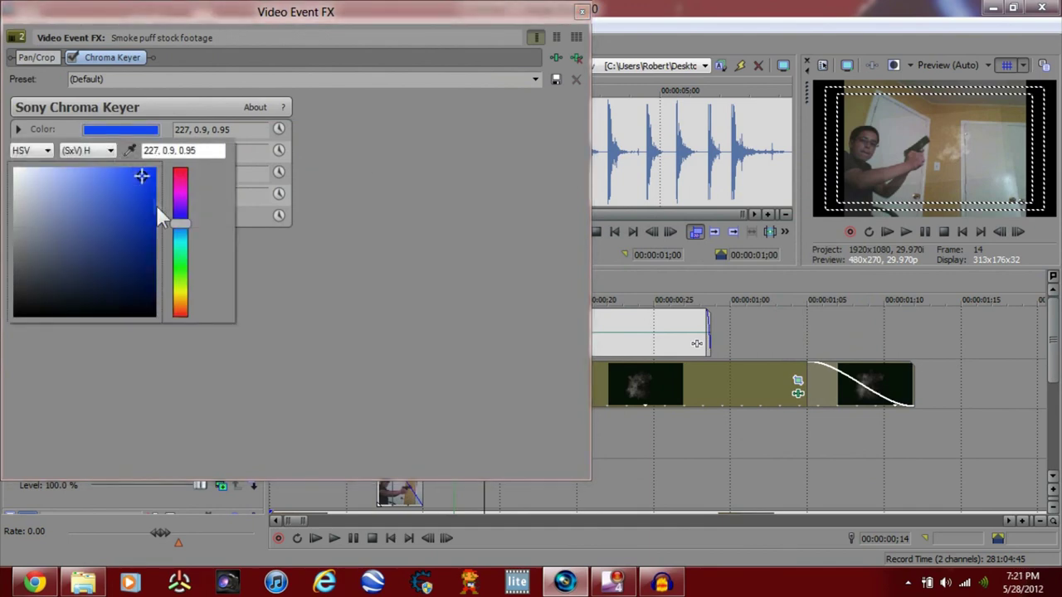
pyautogui.moveTo(141, 176)
pyautogui.mouseDown()
pyautogui.moveTo(143, 229)
pyautogui.moveTo(176, 342)
pyautogui.moveTo(142, 308)
pyautogui.moveTo(133, 268)
pyautogui.moveTo(135, 315)
pyautogui.moveTo(133, 304)
pyautogui.mouseUp()
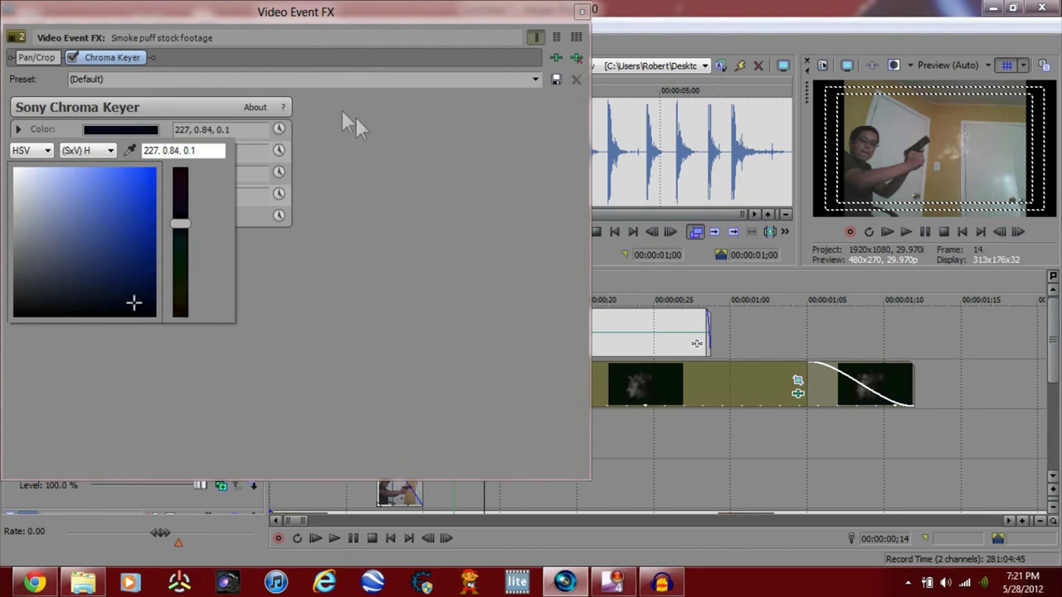
pyautogui.click(581, 11)
pyautogui.click(581, 11)
# - Adjust the position of the smoke clip's Pan/Crop frame at 00:00:00;07, where the muzzle flash occurs
pyautogui.moveTo(460, 382); pyautogui.dragTo(378, 393)
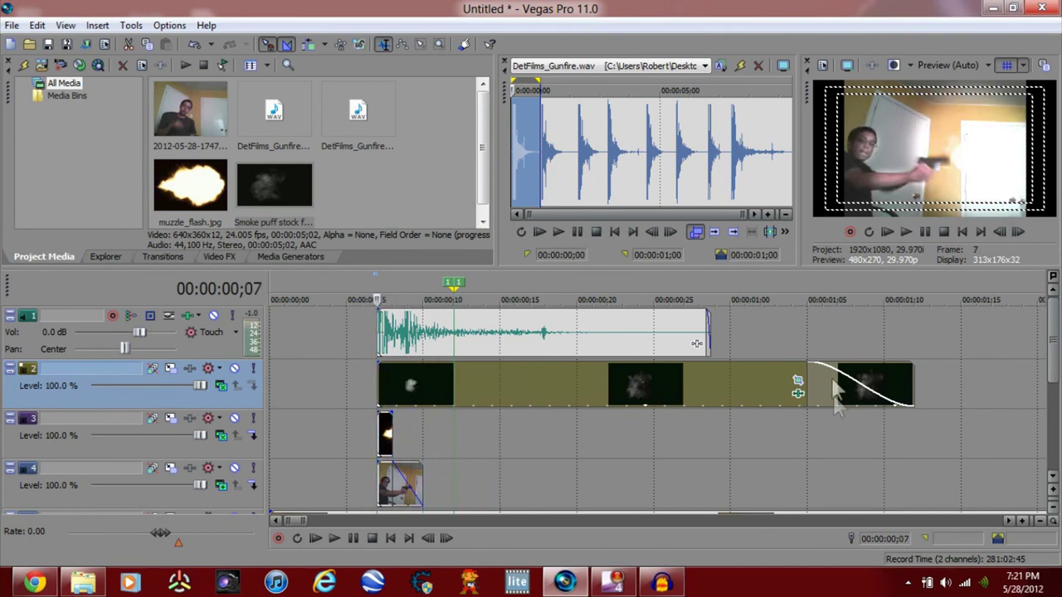
pyautogui.click(797, 387)
pyautogui.moveTo(418, 291); pyautogui.dragTo(408, 327)
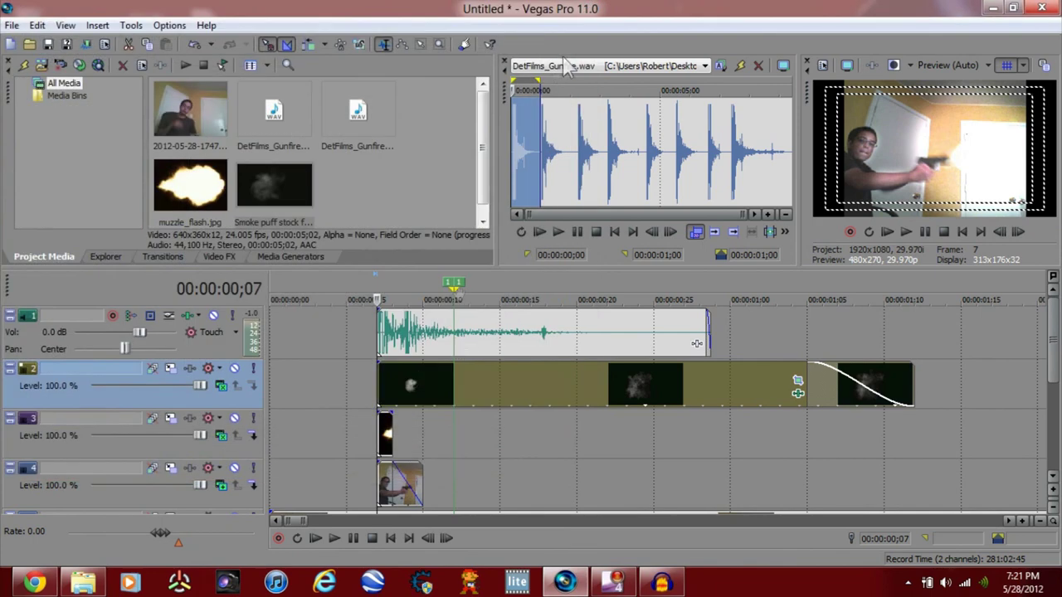
pyautogui.click(583, 13)
# - Play the project from the start to check the smoke together with the muzzle flash and gunshot
pyautogui.scroll(-5, 272, 400)
pyautogui.scroll(-5, 272, 399)
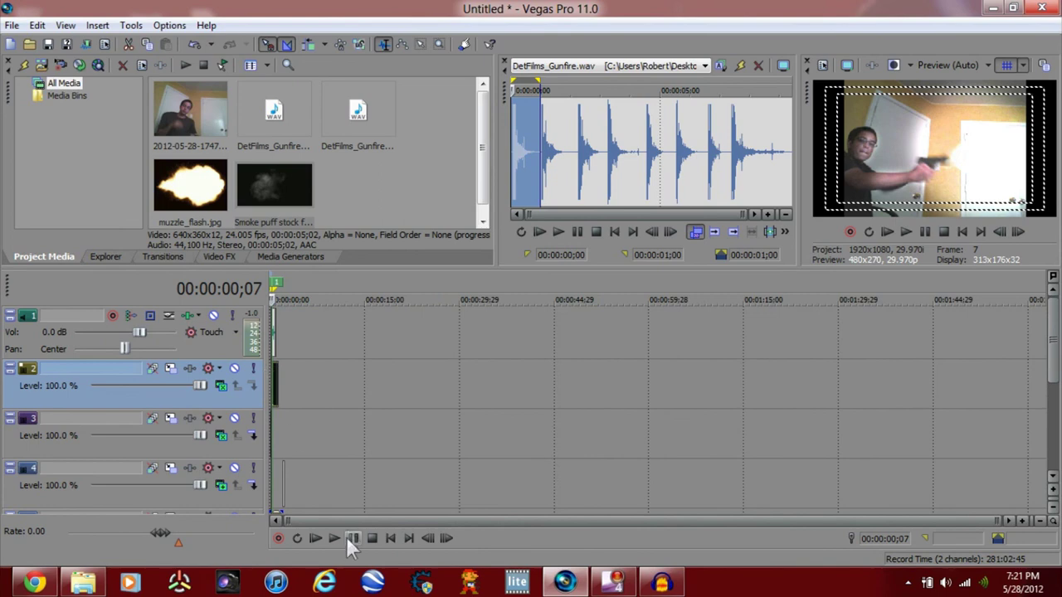
pyautogui.click(393, 536)
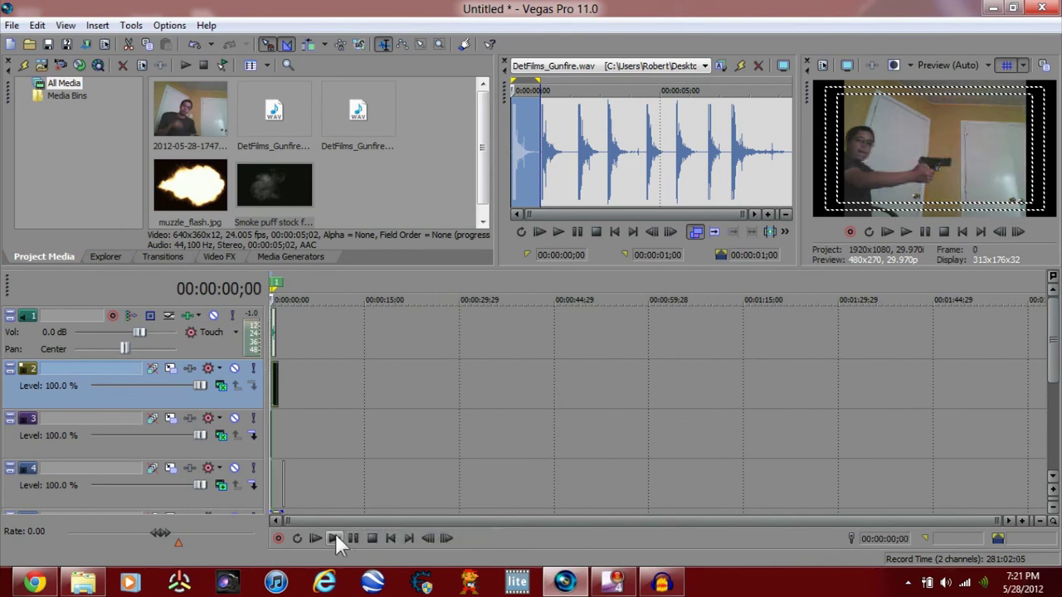
pyautogui.click(335, 536)
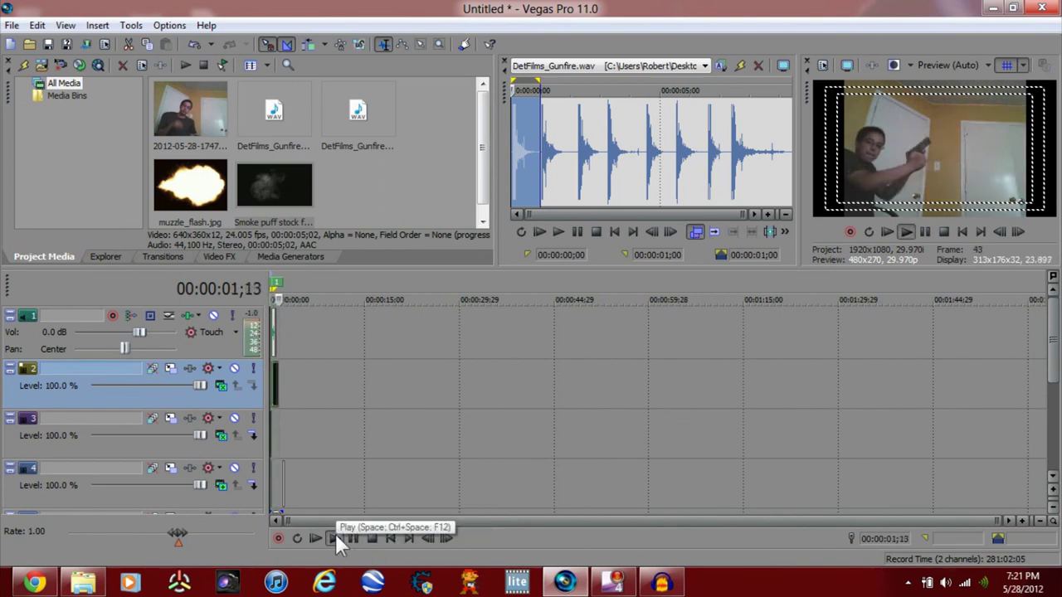
# - Replay the finished gunshot sequence several times from the start and pause at 00:00:00;11, just after the muzzle flash
pyautogui.click(335, 535)
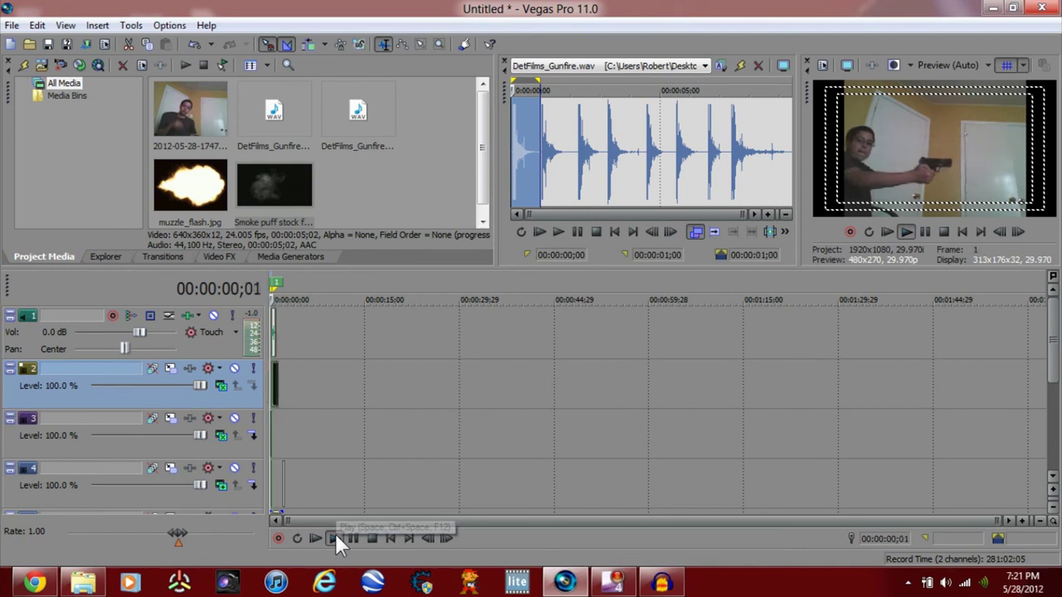
pyautogui.click(336, 536)
pyautogui.click(335, 536)
pyautogui.click(335, 536)
pyautogui.click(335, 536)
pyautogui.click(335, 536)
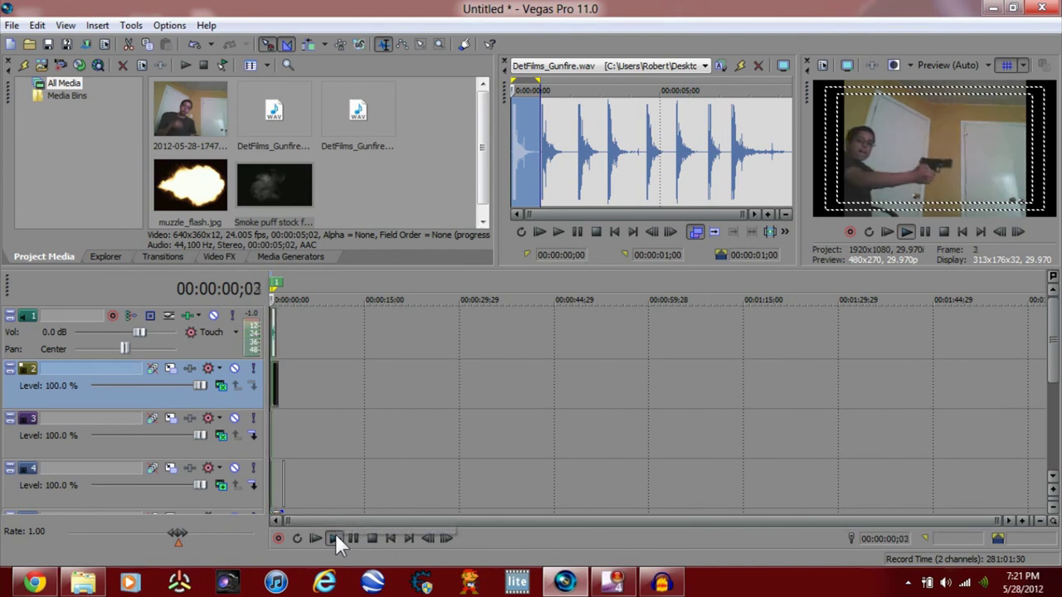
pyautogui.click(335, 535)
pyautogui.click(353, 538)
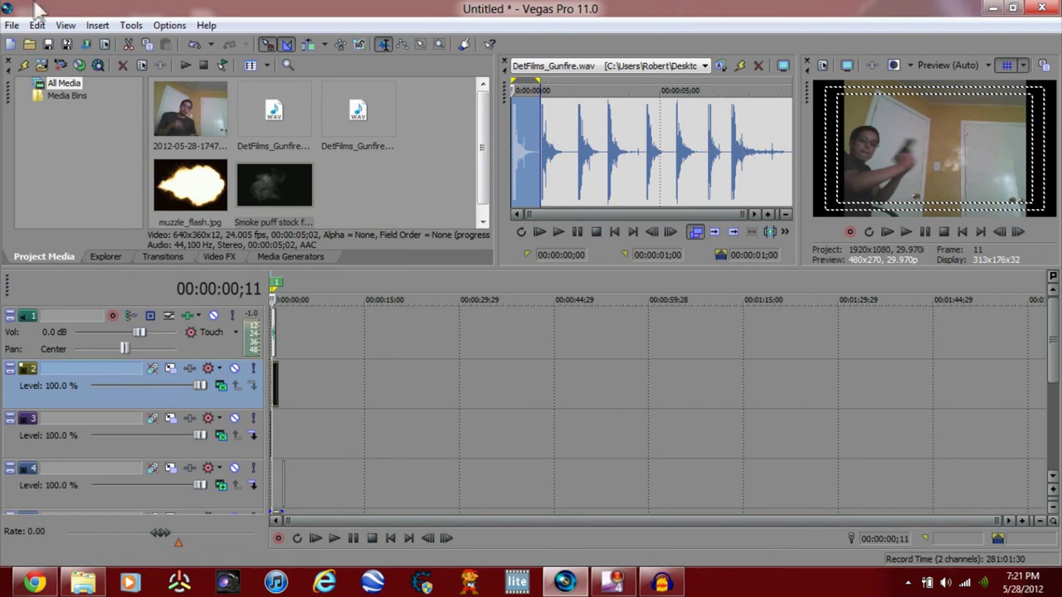
# - Set up a render of the project with the output file name zrxdtcvy
pyautogui.click(87, 46)
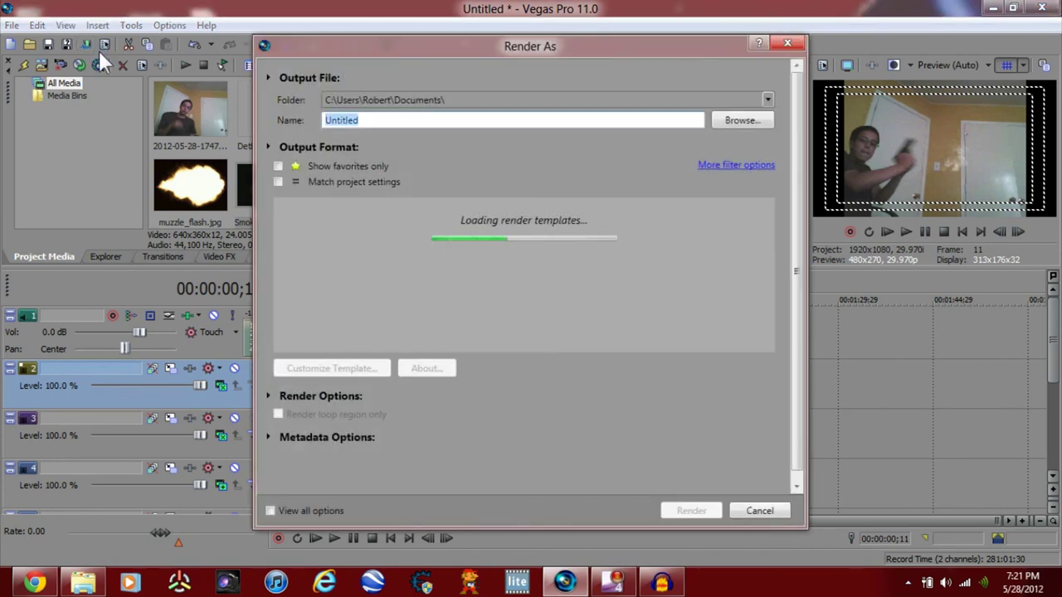
pyautogui.click(432, 120)
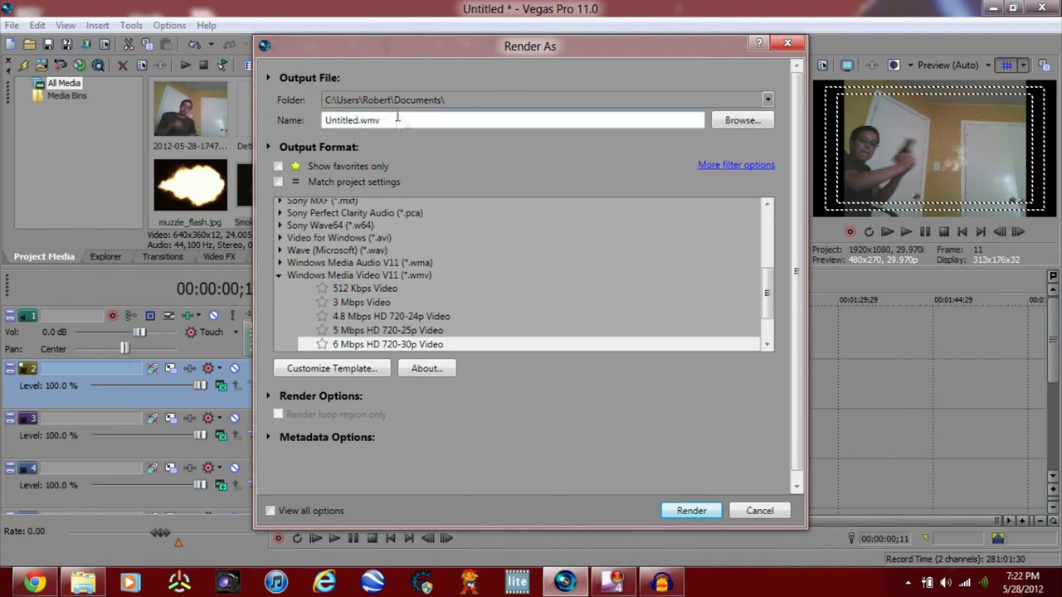
pyautogui.moveTo(395, 121); pyautogui.dragTo(309, 117)
pyautogui.press('BackSpace')
pyautogui.write('zrxdtcvy')
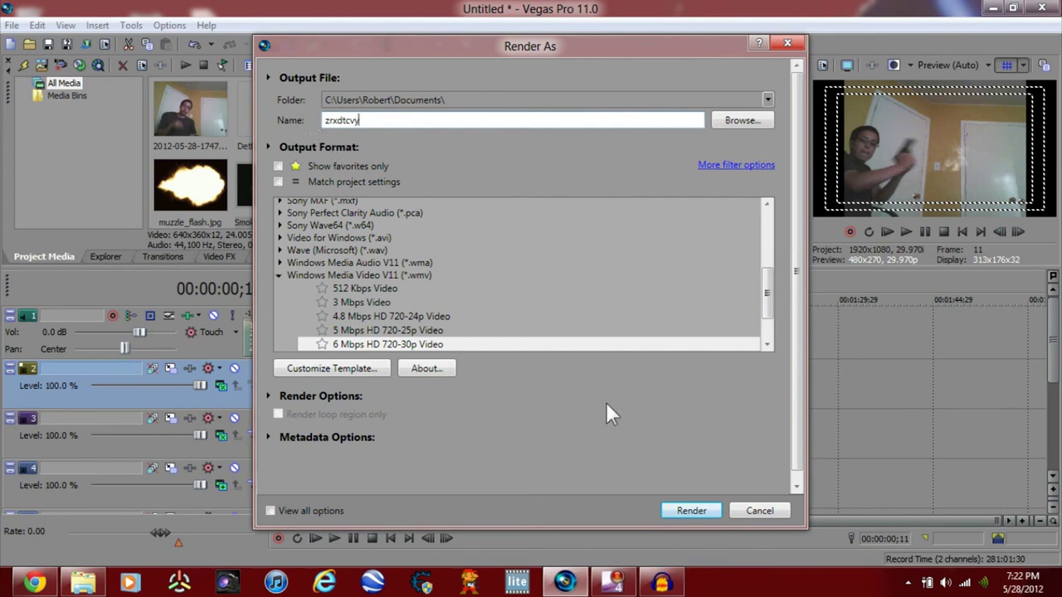
# - Render the project with the Windows Media Video V11 template 8 Mbps HD 1080-30p Video
pyautogui.scroll(-1, 741, 284)
pyautogui.moveTo(772, 279); pyautogui.dragTo(768, 328)
pyautogui.click(416, 319)
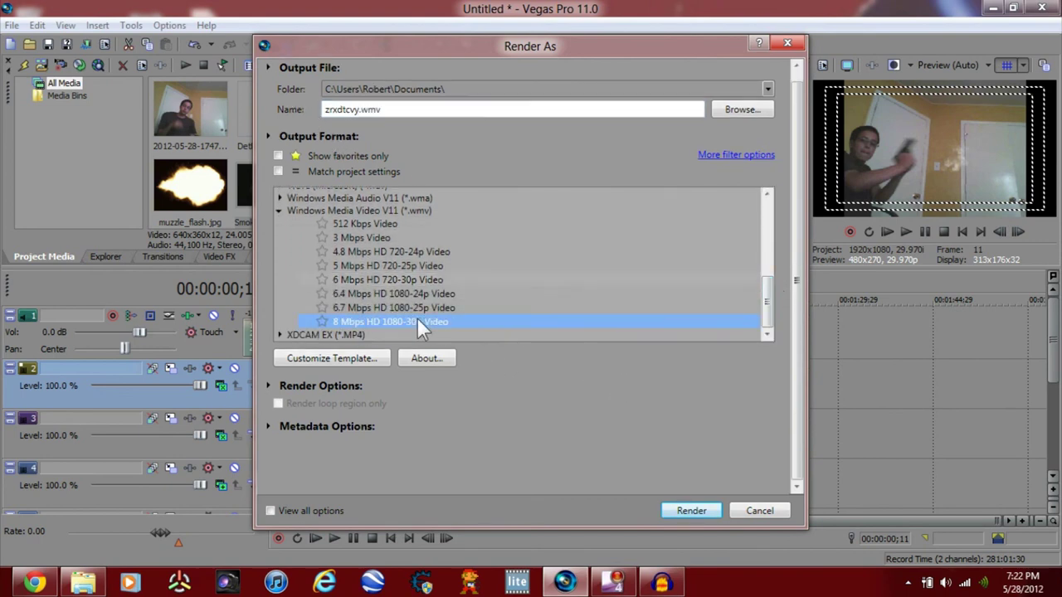
pyautogui.click(693, 510)
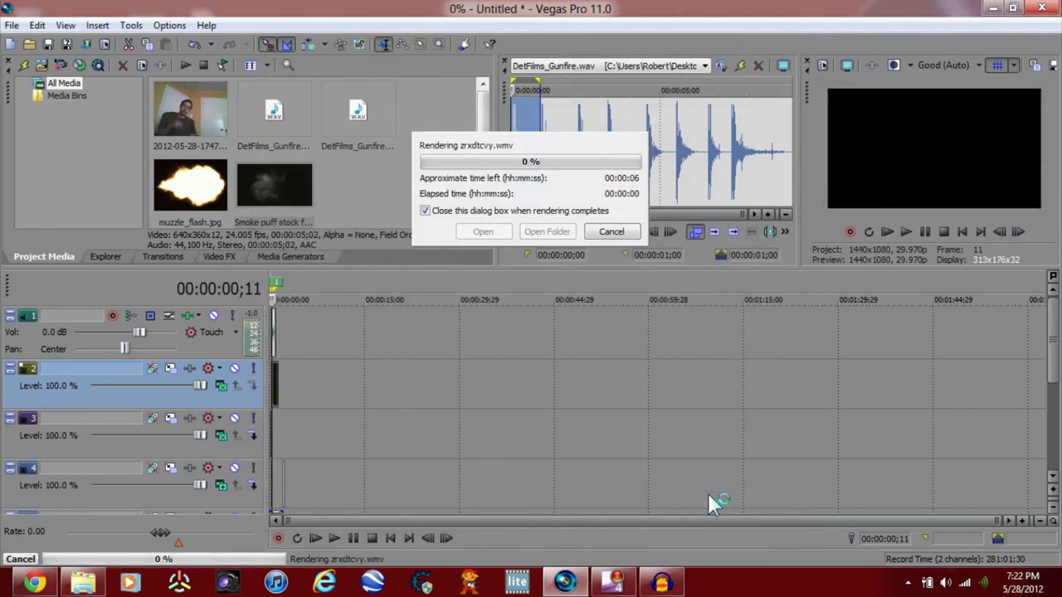